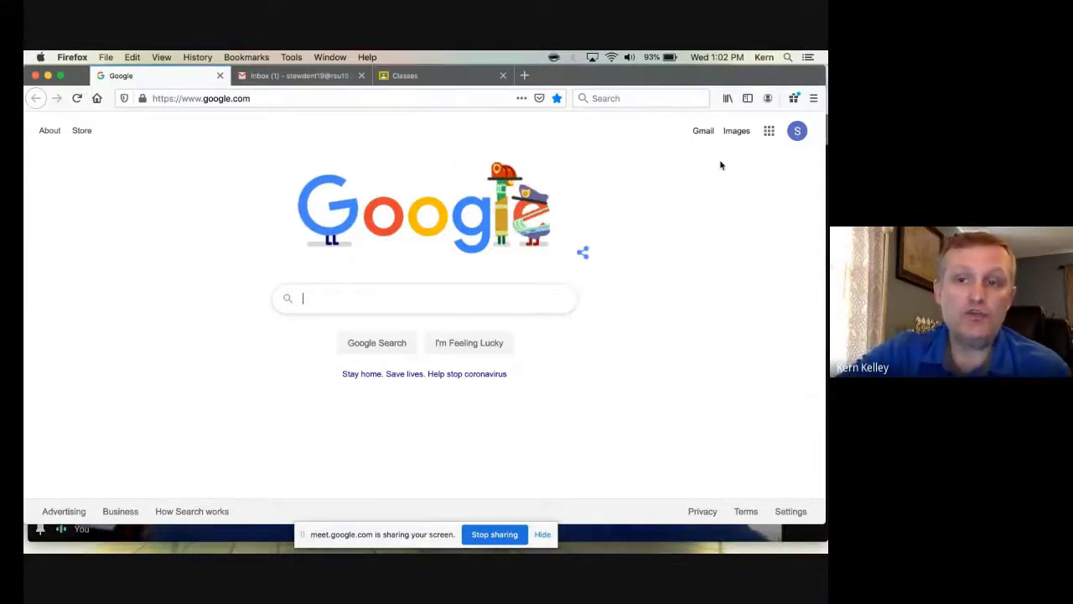
left_click(311, 77)
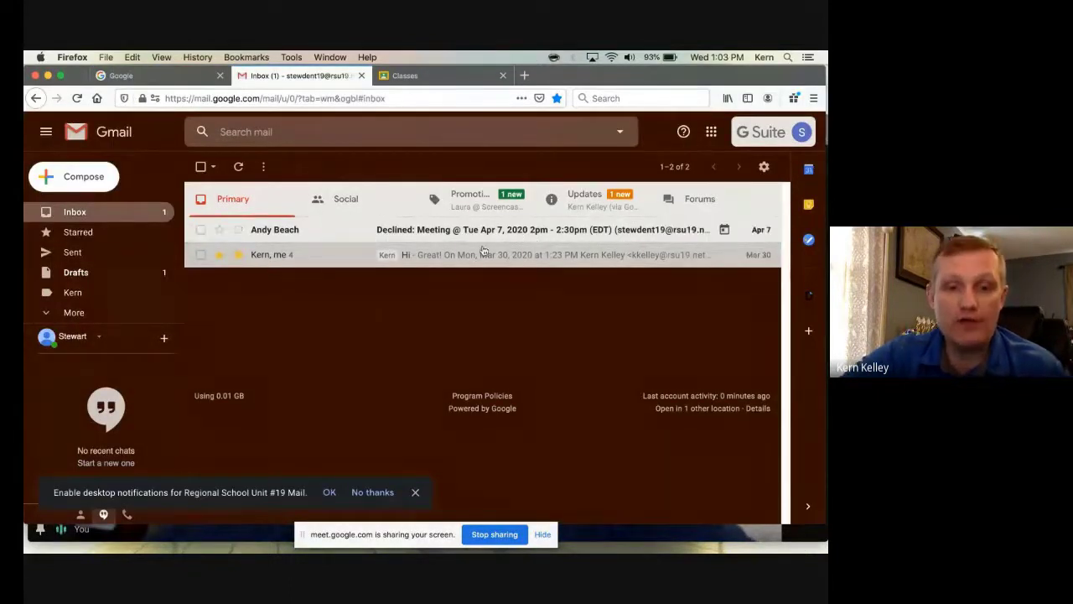
left_click(414, 493)
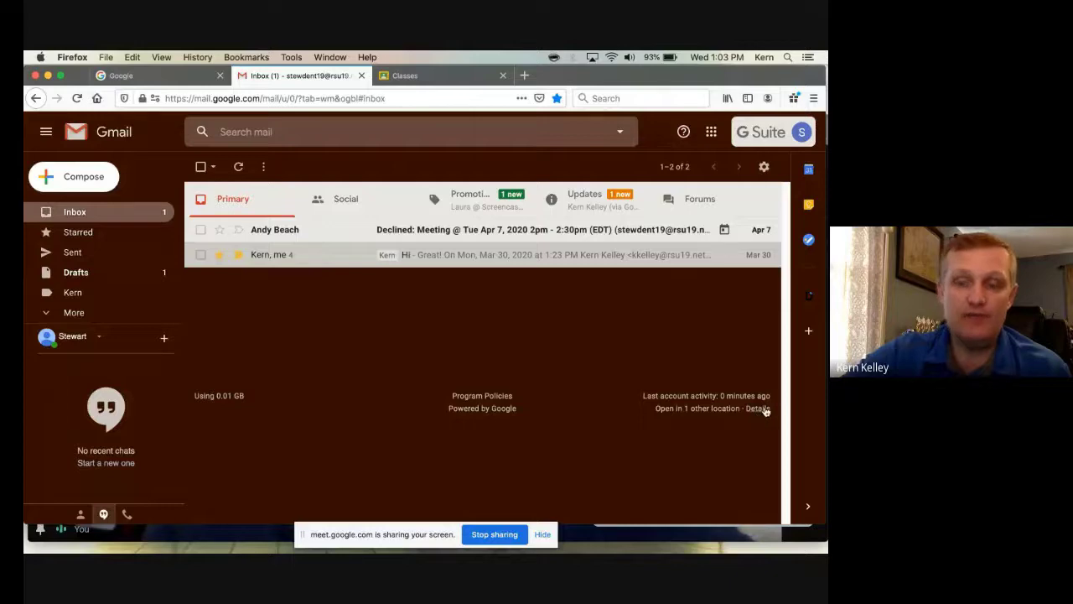
left_click(763, 408)
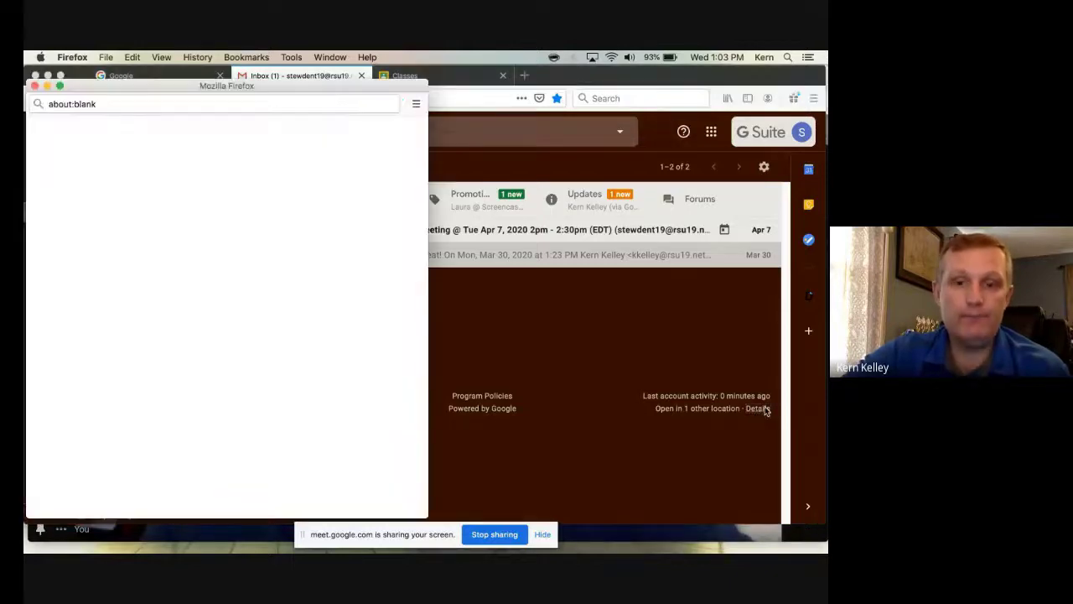
left_click_drag(268, 89, 416, 89)
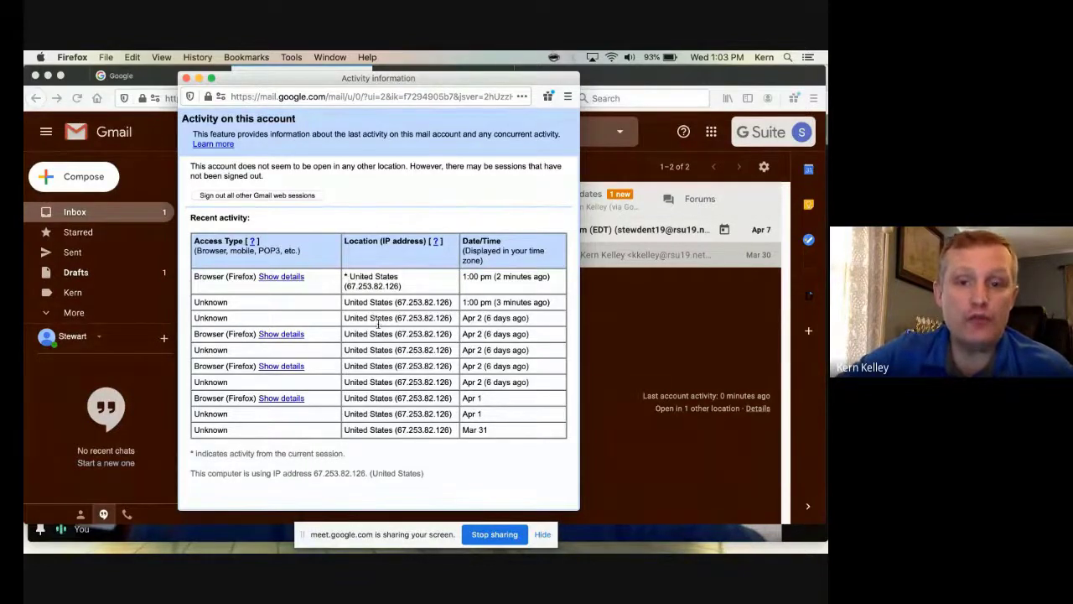
left_click_drag(369, 299, 454, 297)
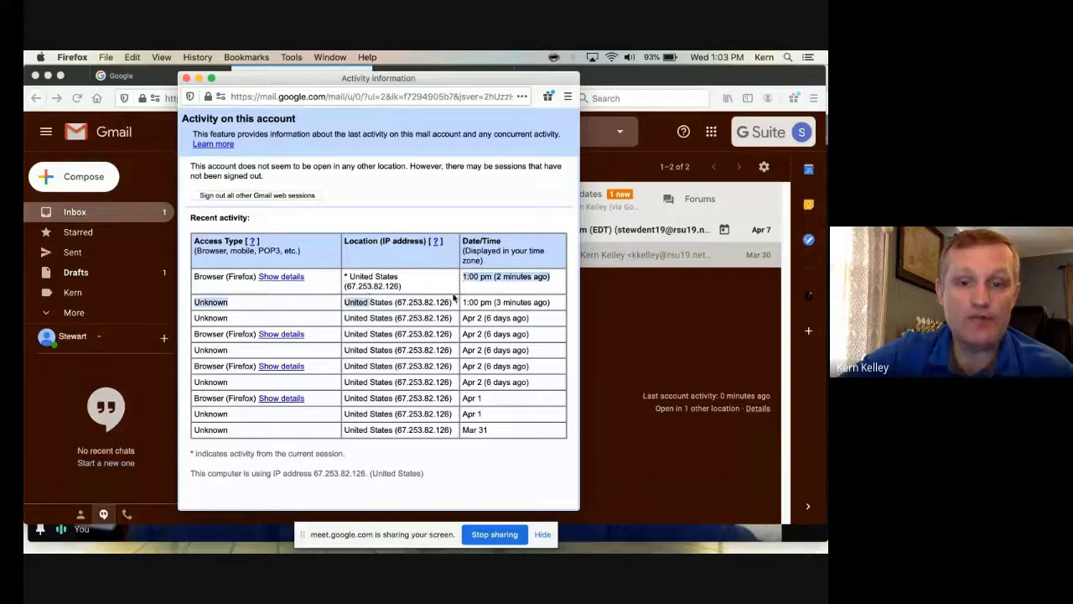
left_click(483, 300)
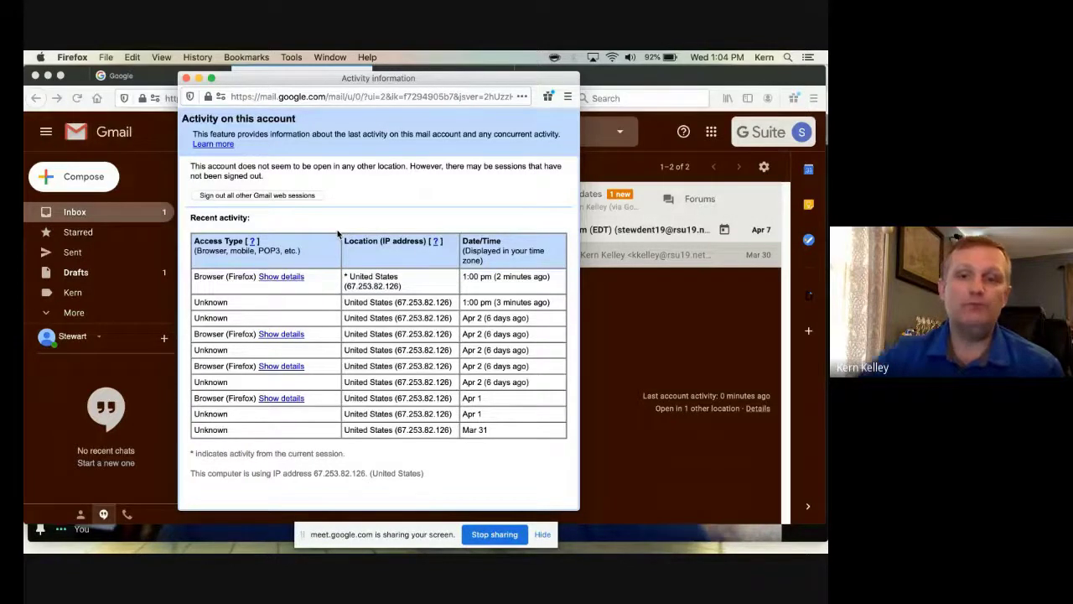
left_click(186, 78)
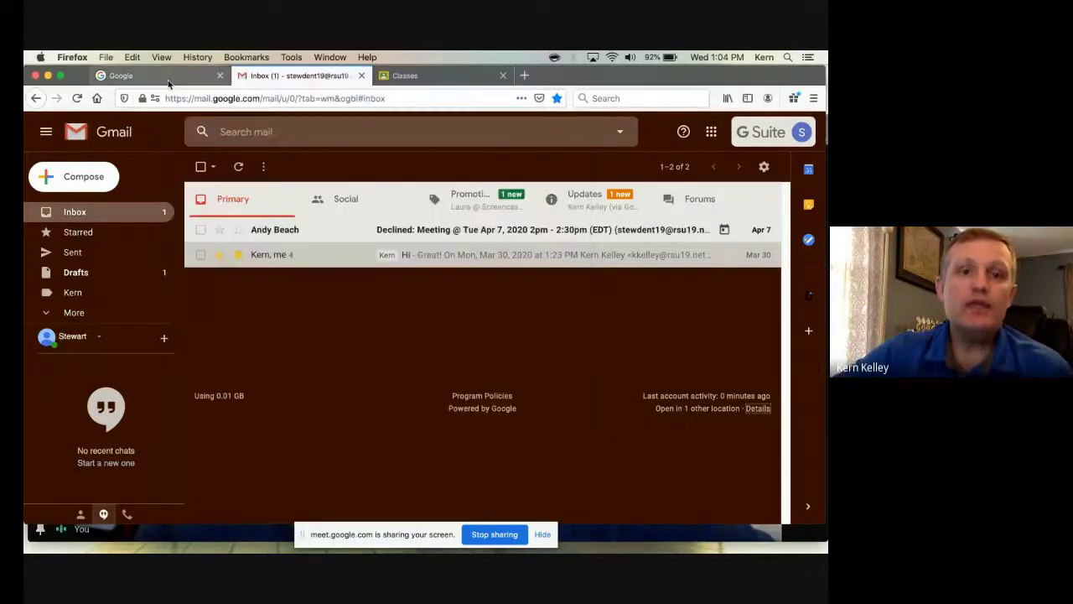
Check on the Google home page which account is signed in and which other accounts are listed
left_click(158, 77)
left_click(524, 139)
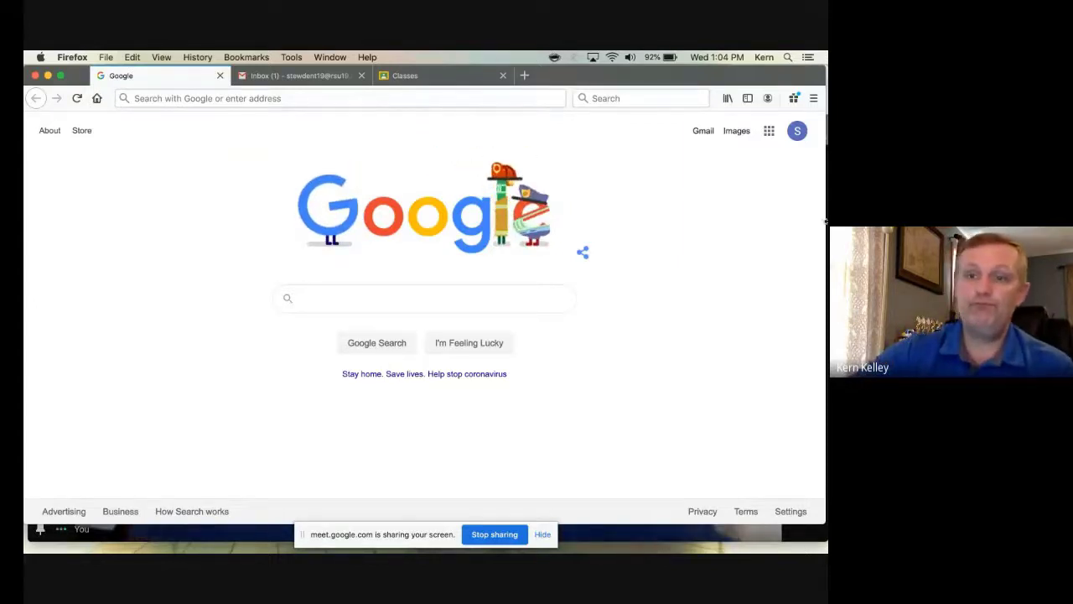
left_click(803, 136)
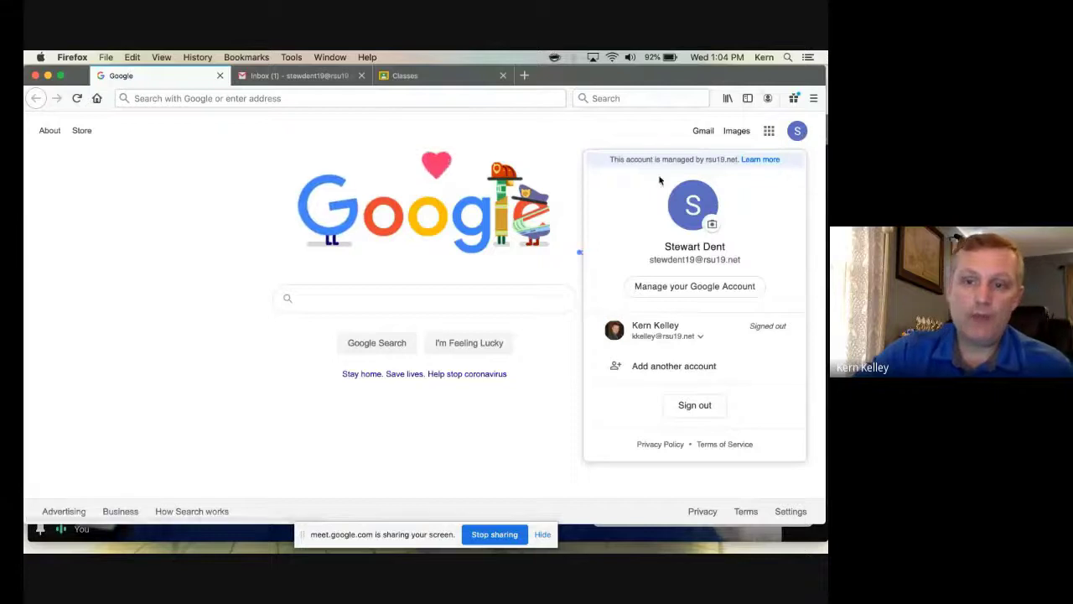
left_click(121, 262)
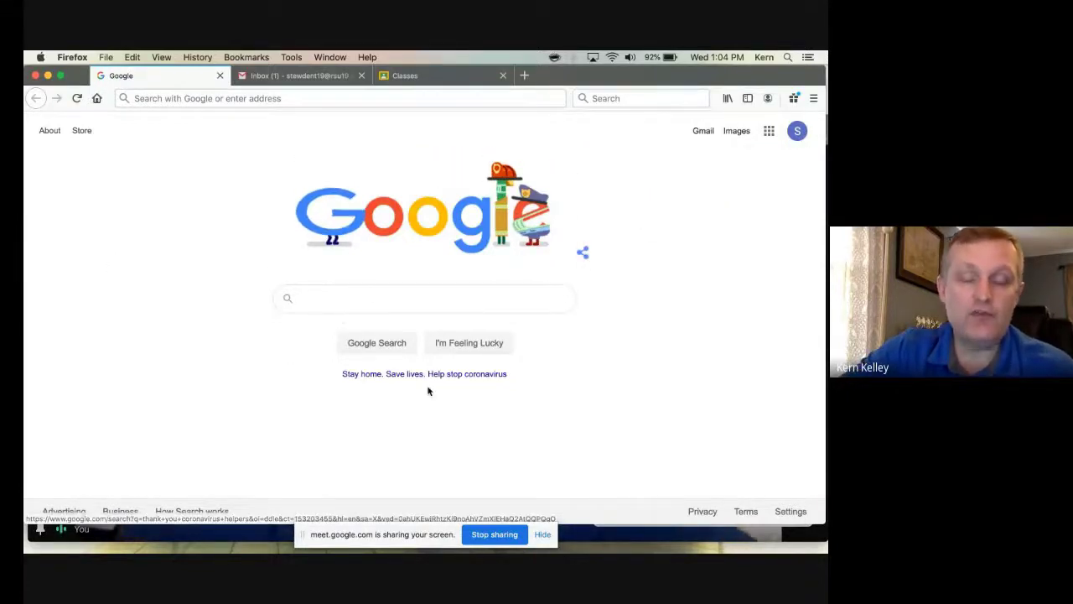
left_click(798, 132)
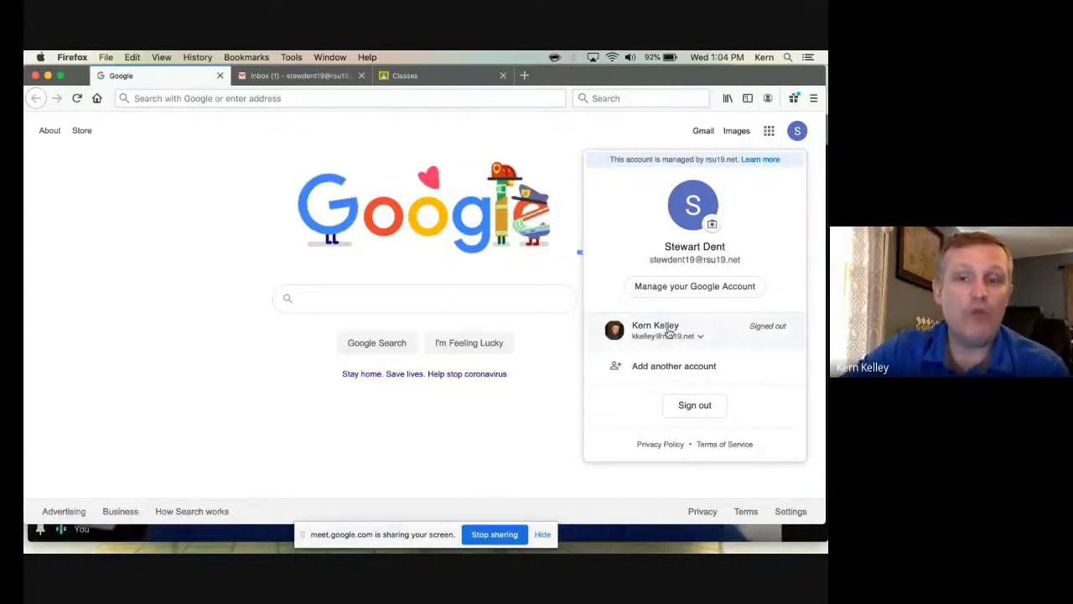
left_click(143, 407)
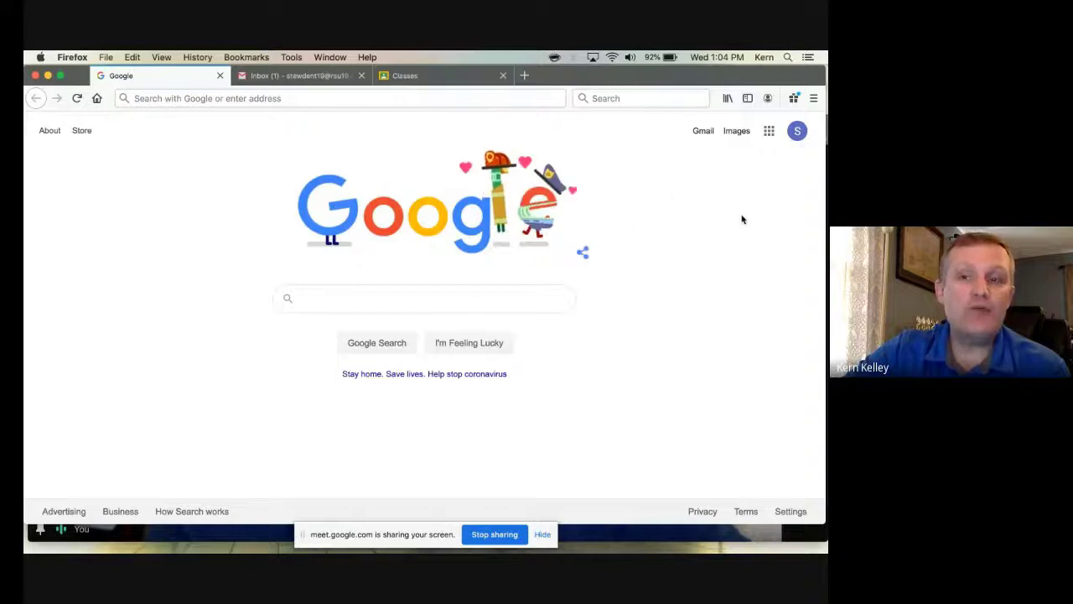
left_click(797, 132)
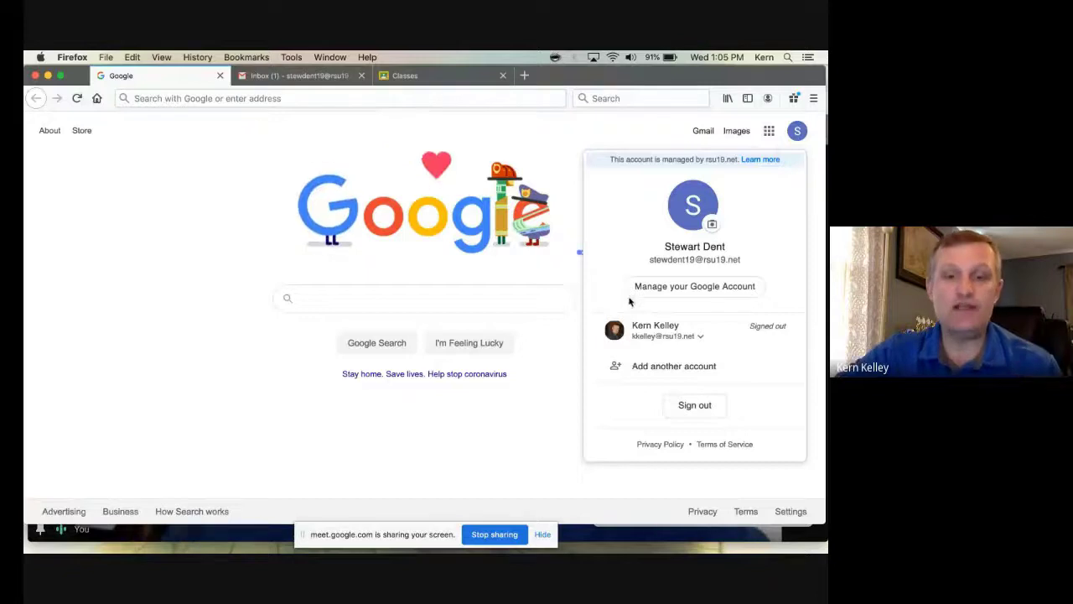
left_click(190, 418)
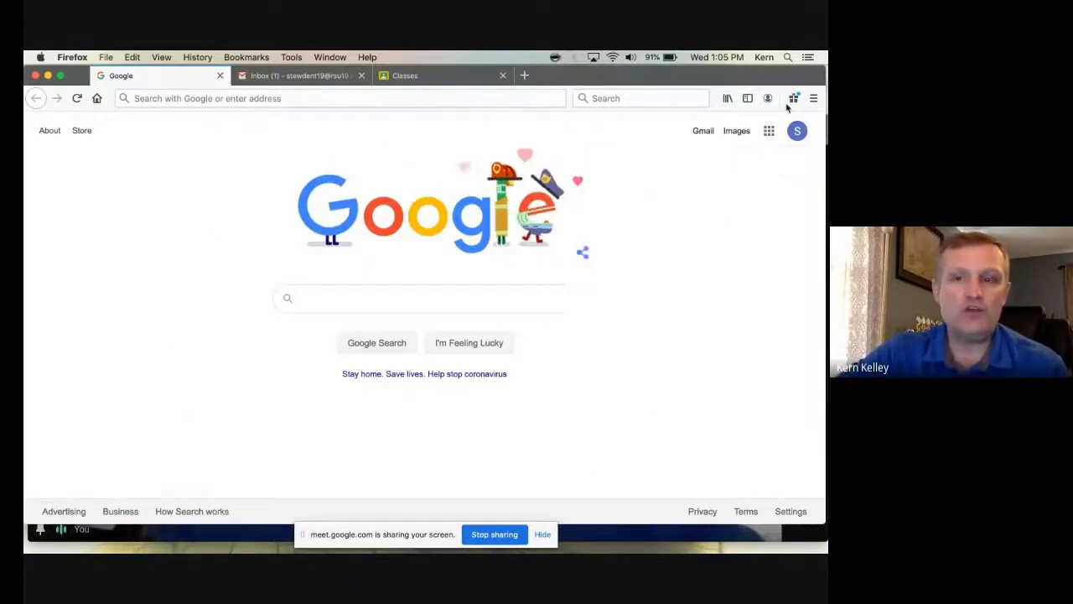
left_click(797, 130)
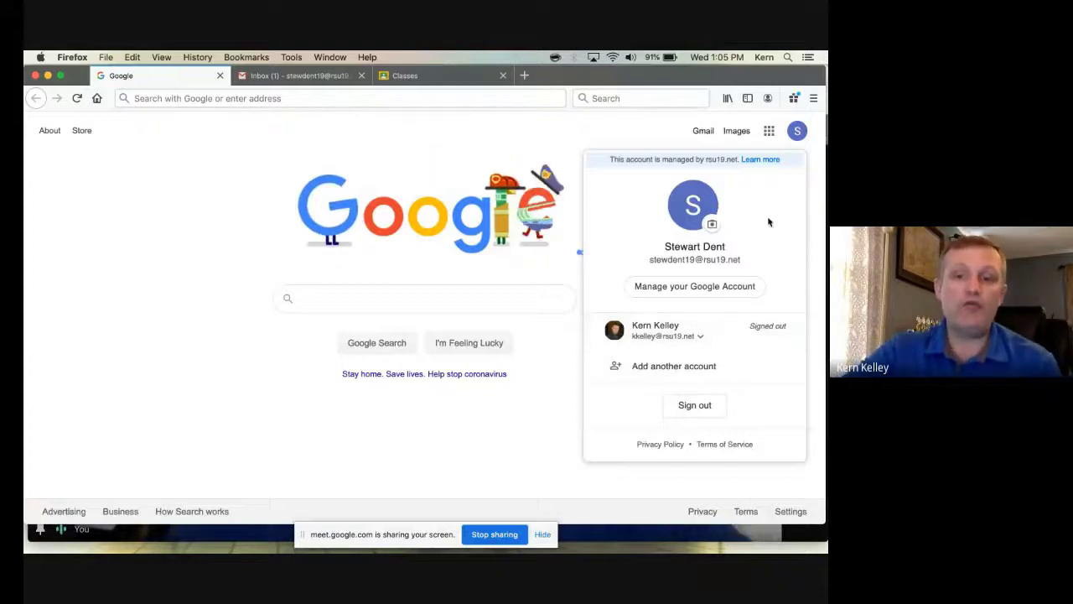
left_click(238, 386)
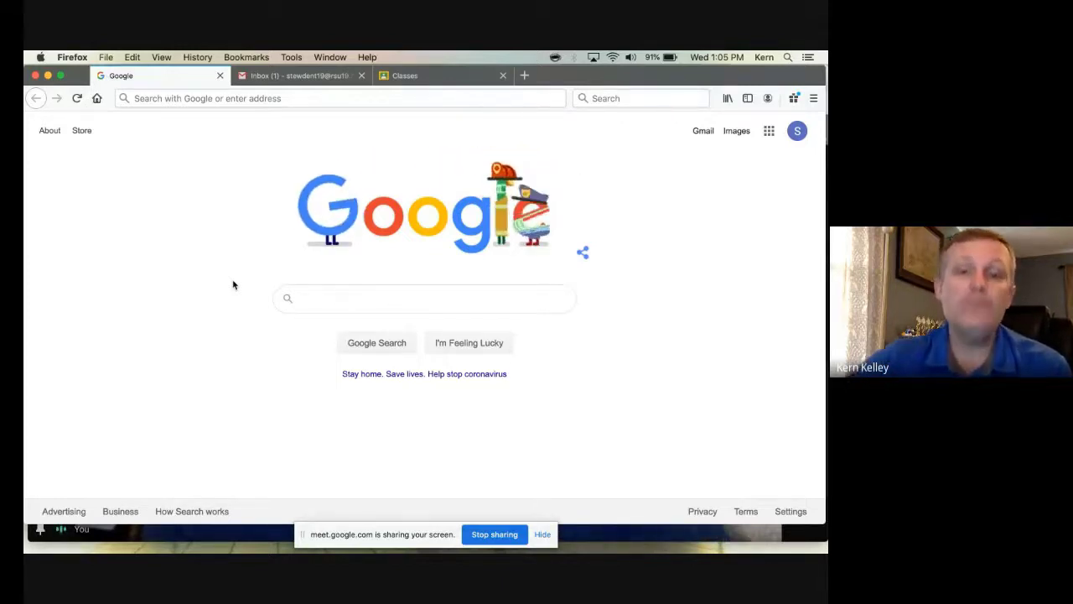
Open the HS: English - Junior English class in Google Classroom and view its people and the option for inviting teachers
left_click(410, 75)
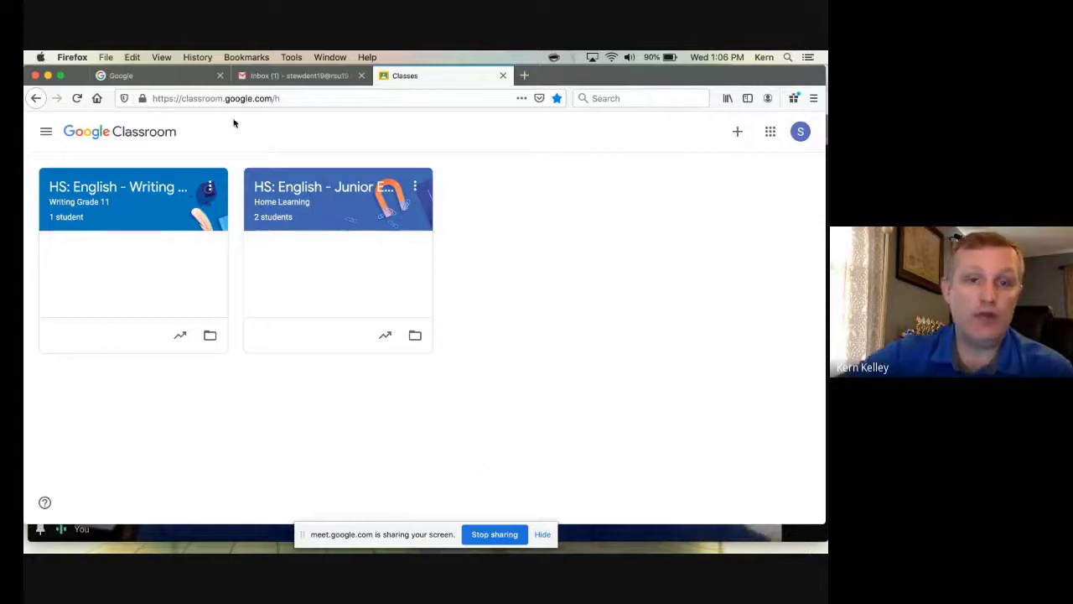
left_click(425, 174)
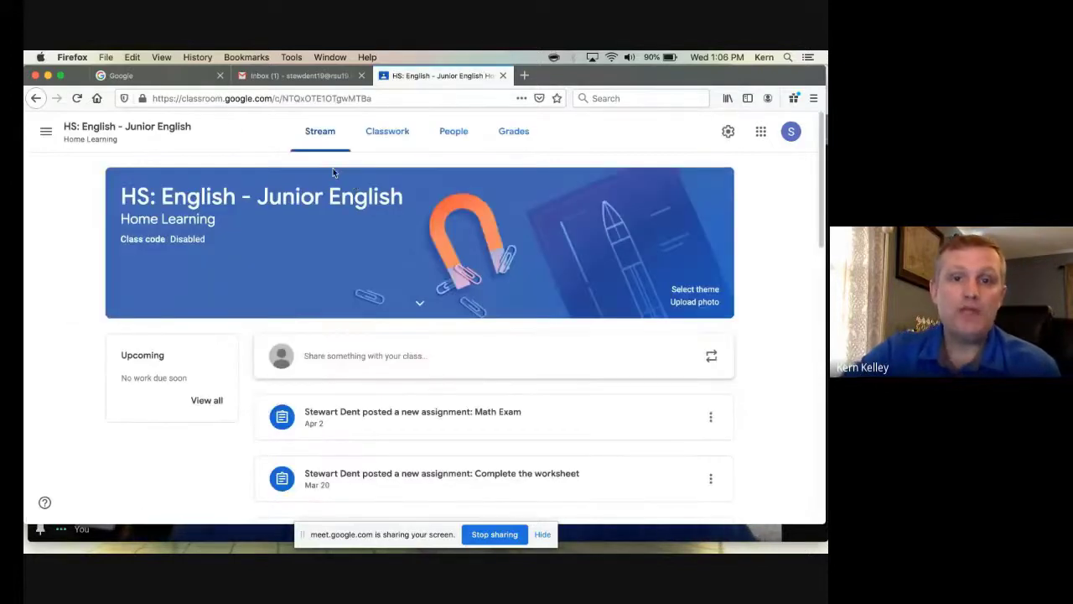
left_click(457, 141)
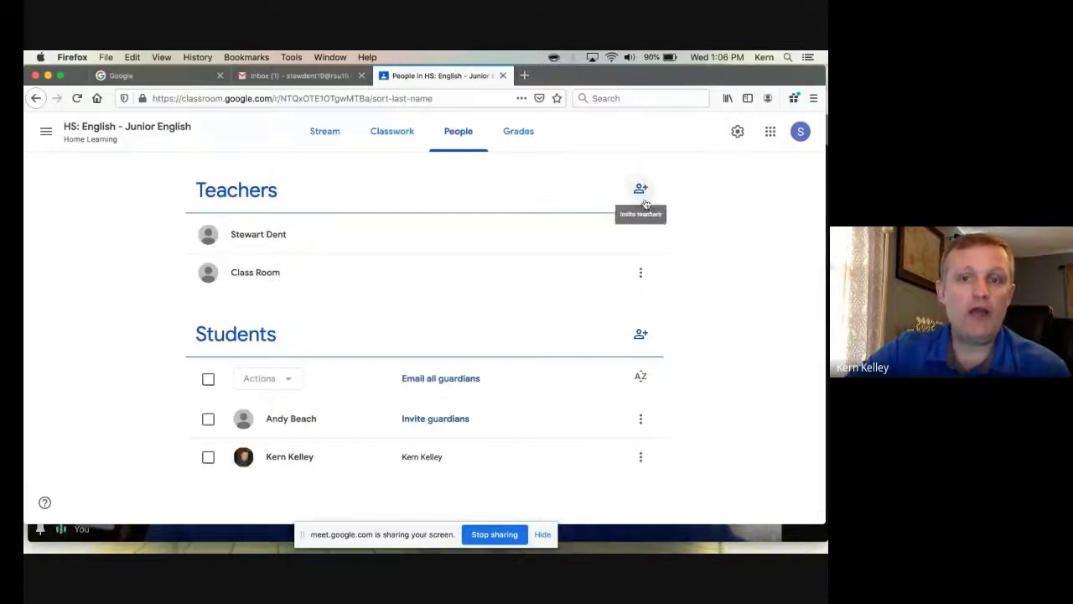
left_click(650, 189)
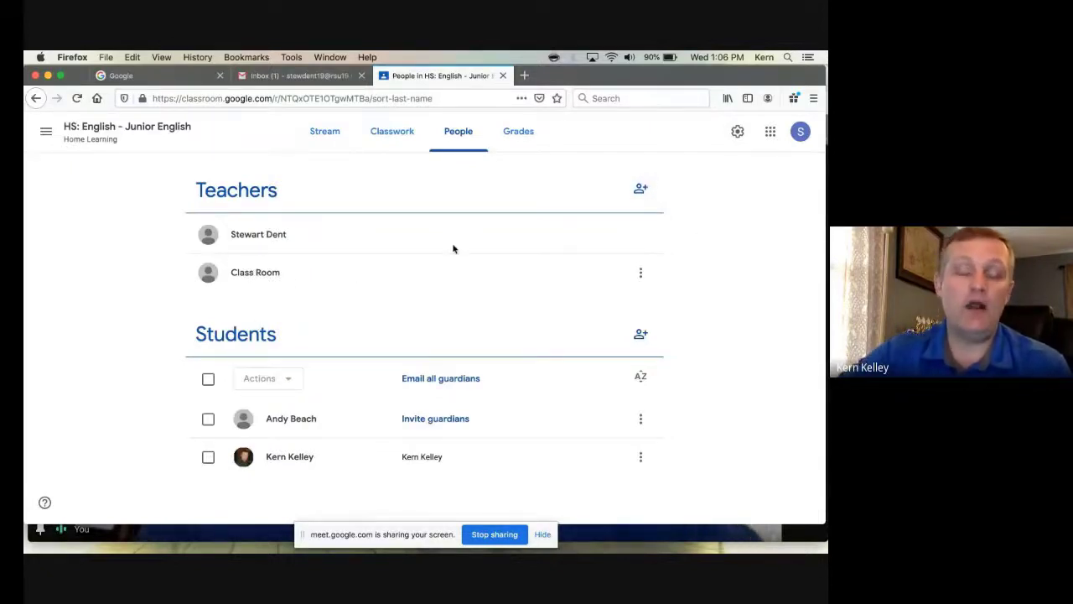
Review the Junior English class settings, including the Stream posting and commenting options, and close them without changes
left_click(320, 132)
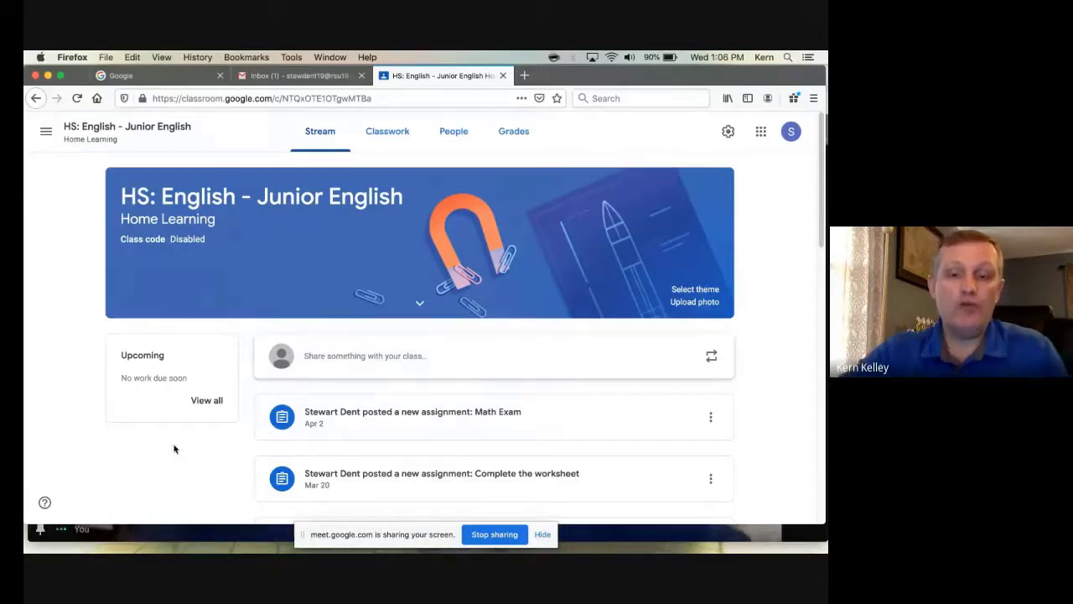
left_click(729, 133)
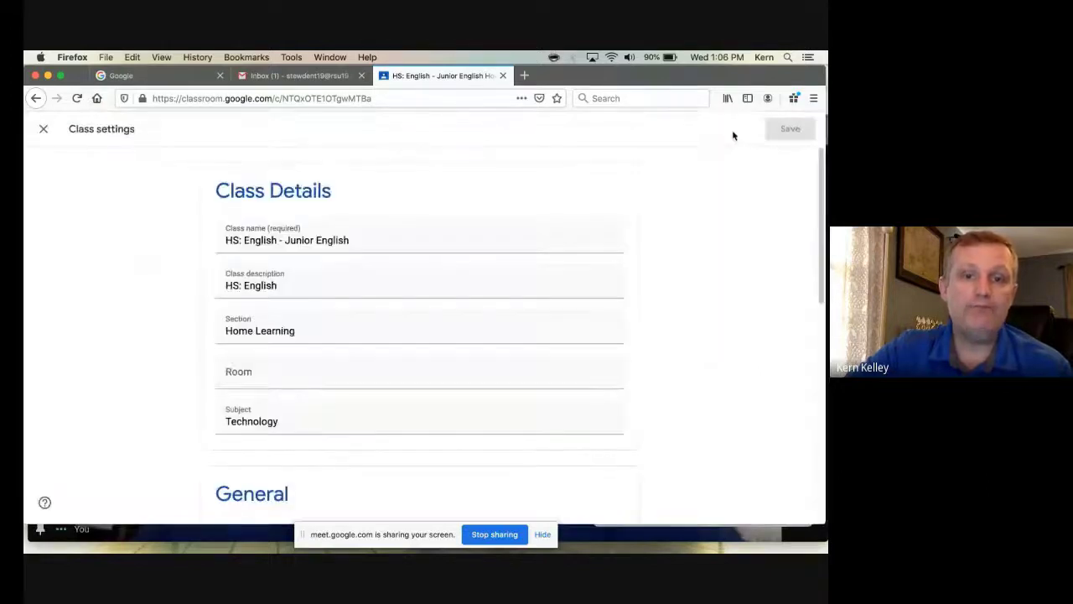
scroll(470, 402, "down", 5)
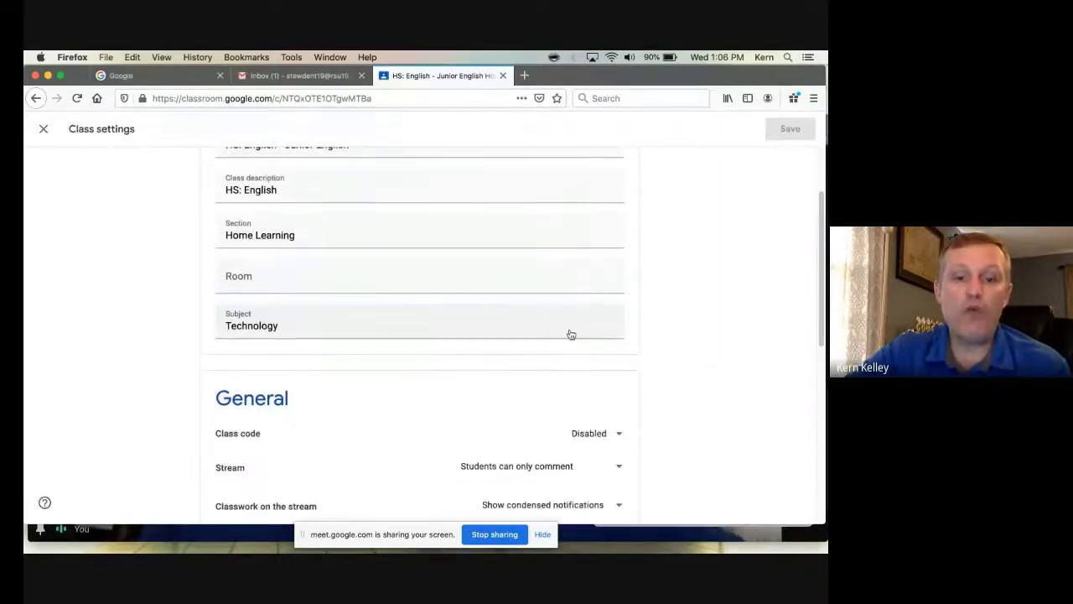
scroll(700, 336, "down", 5)
scroll(696, 336, "up", 6)
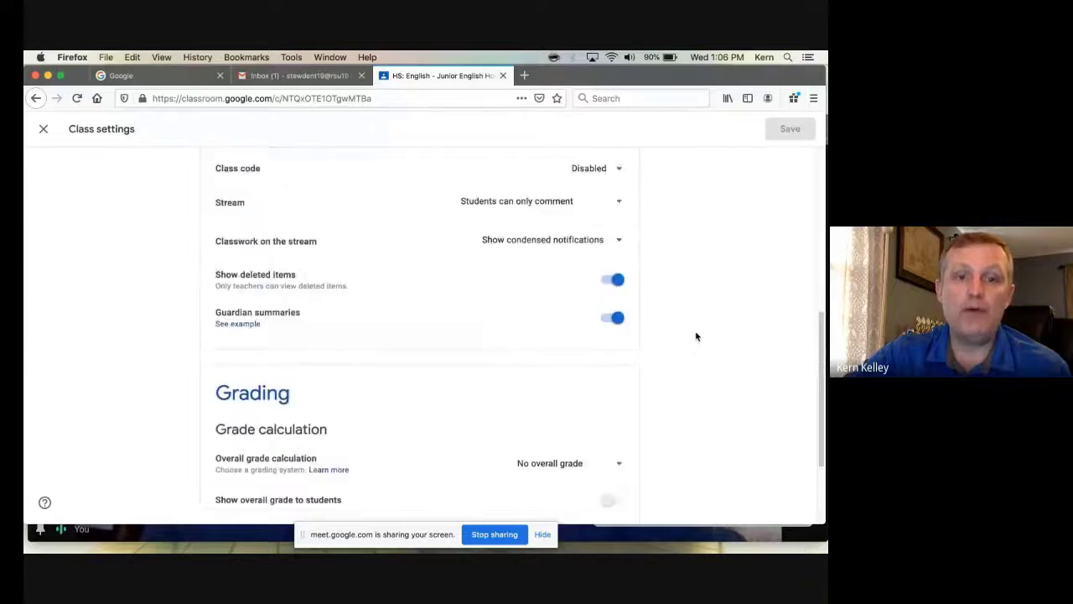
left_click(528, 335)
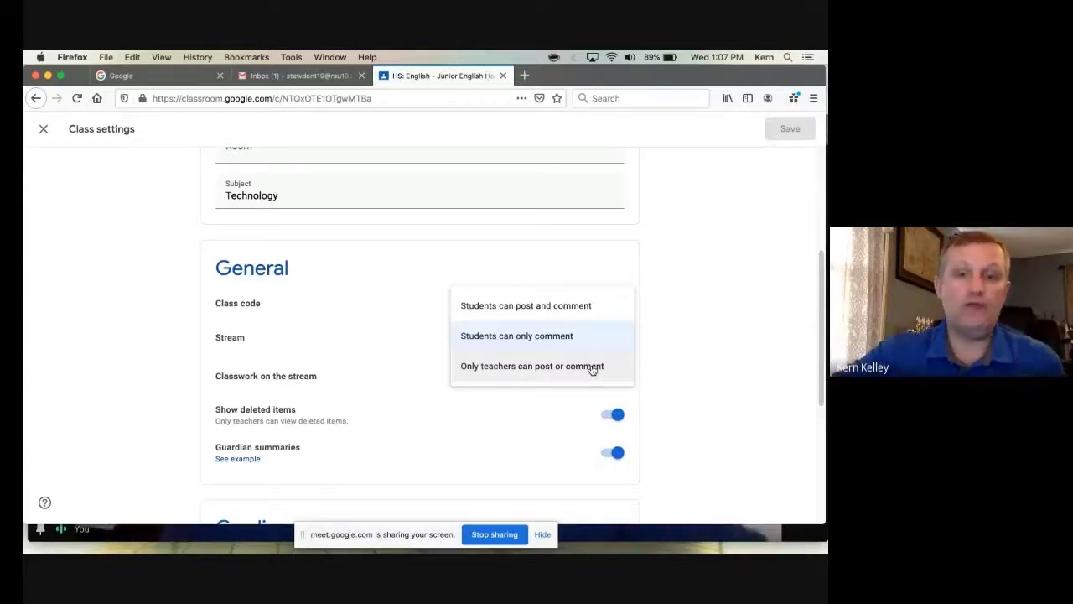
left_click(58, 171)
left_click(44, 132)
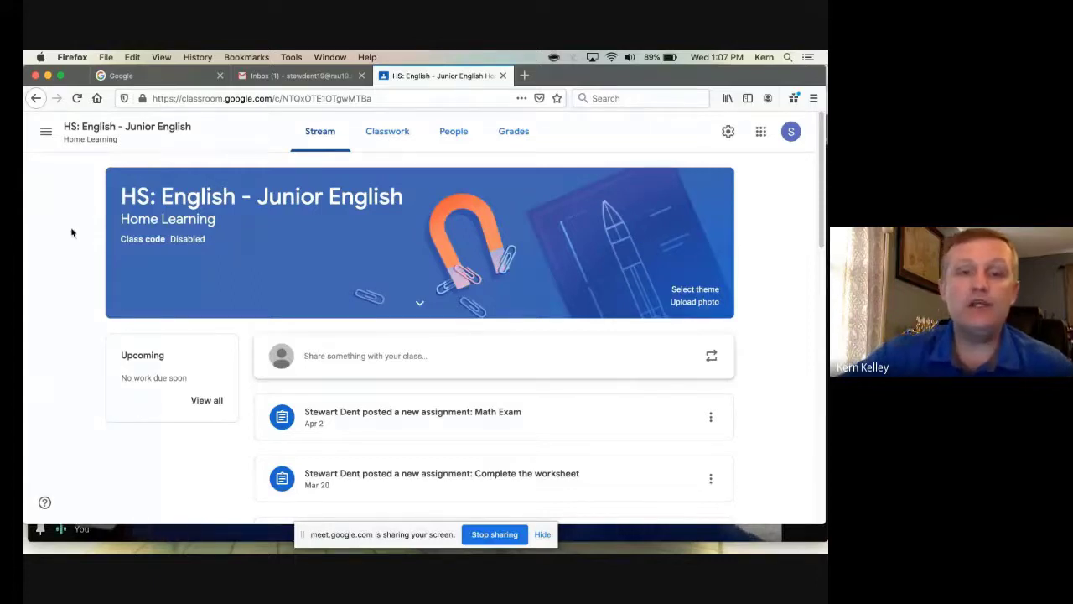
Examine the general Classroom settings for email, comment, taught-class and per-class notifications
left_click(49, 131)
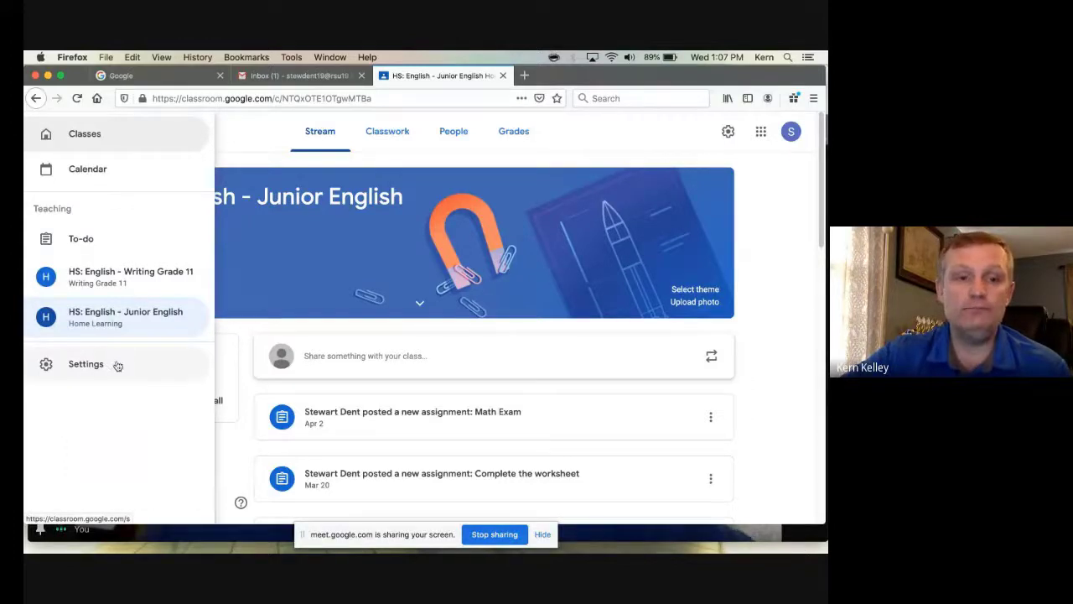
left_click(117, 365)
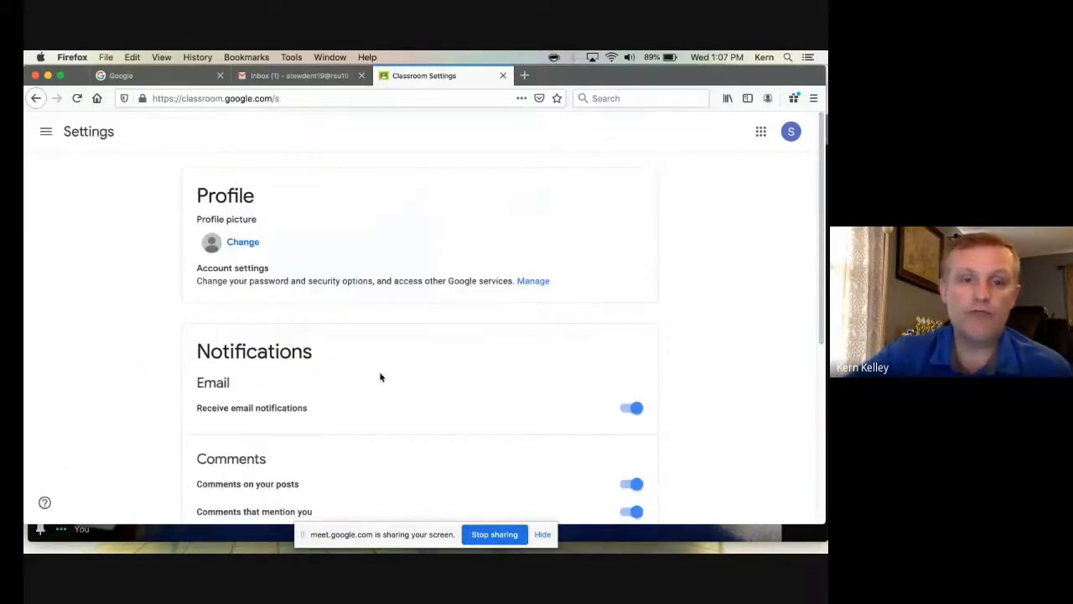
scroll(433, 301, "down", 2)
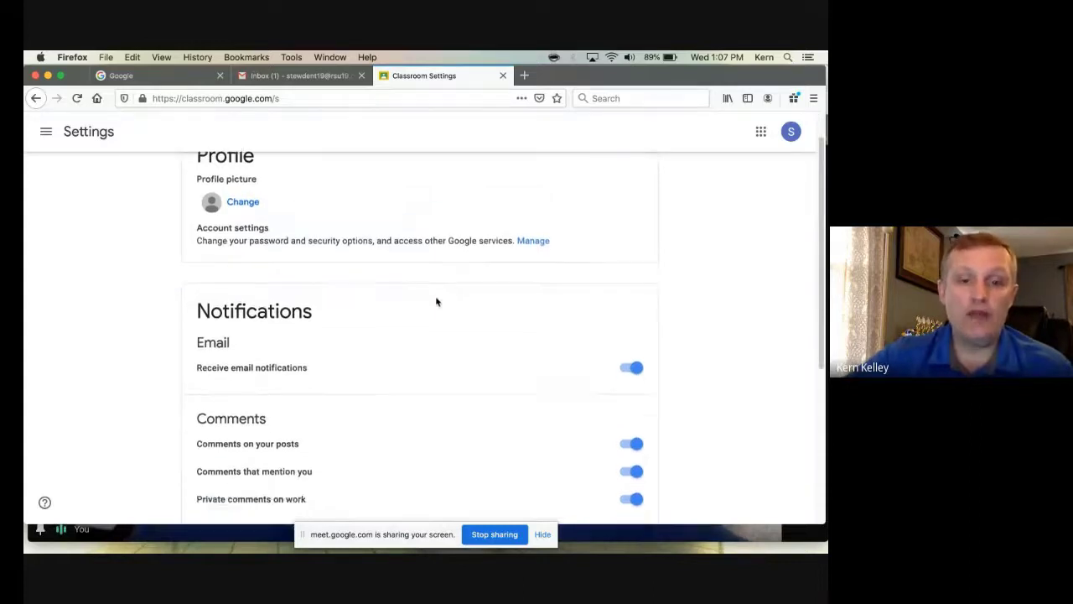
scroll(436, 302, "down", 4)
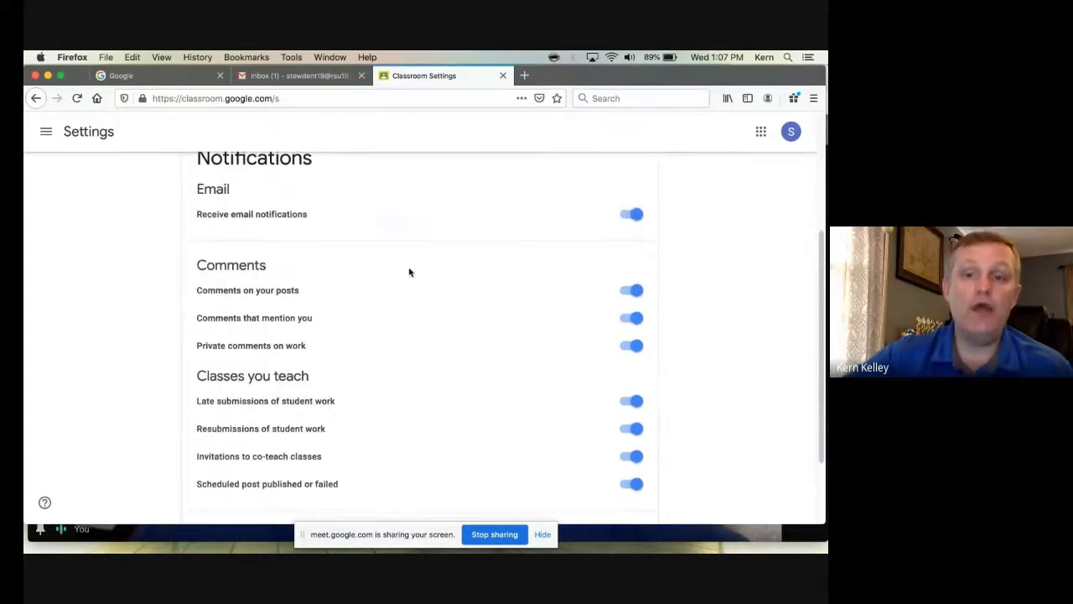
scroll(703, 189, "down", 2)
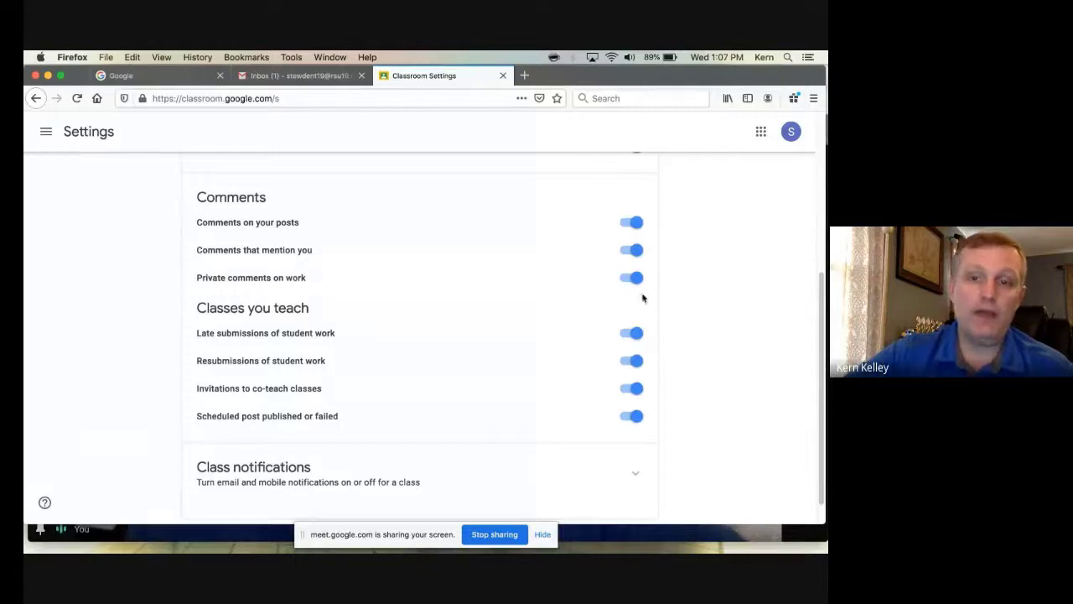
scroll(520, 308, "down", 1)
left_click(636, 439)
scroll(498, 338, "down", 2)
scroll(503, 350, "up", 5)
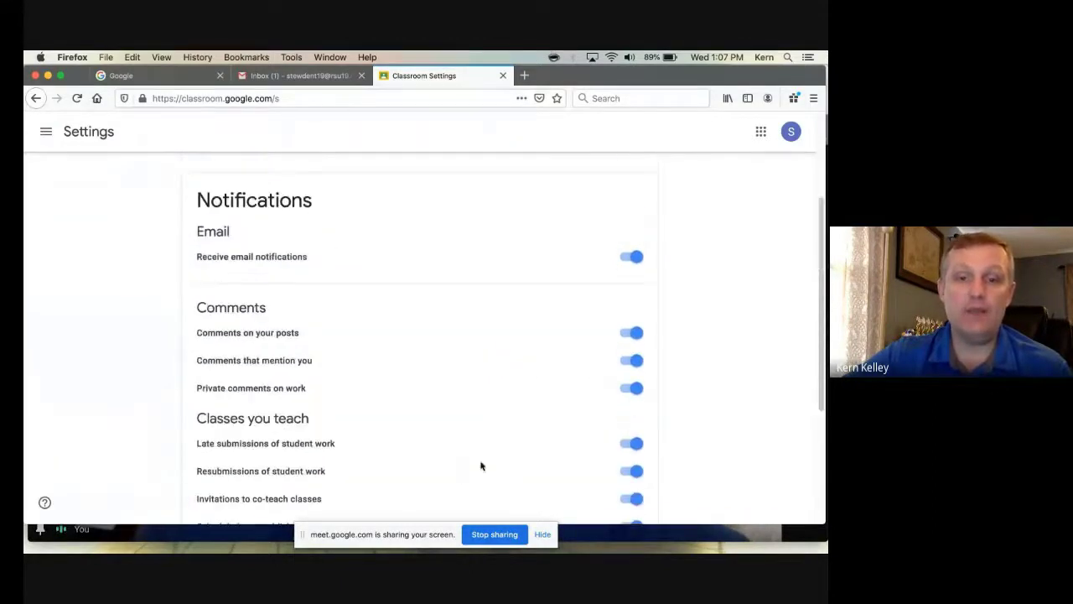
scroll(478, 445, "down", 5)
scroll(484, 453, "up", 8)
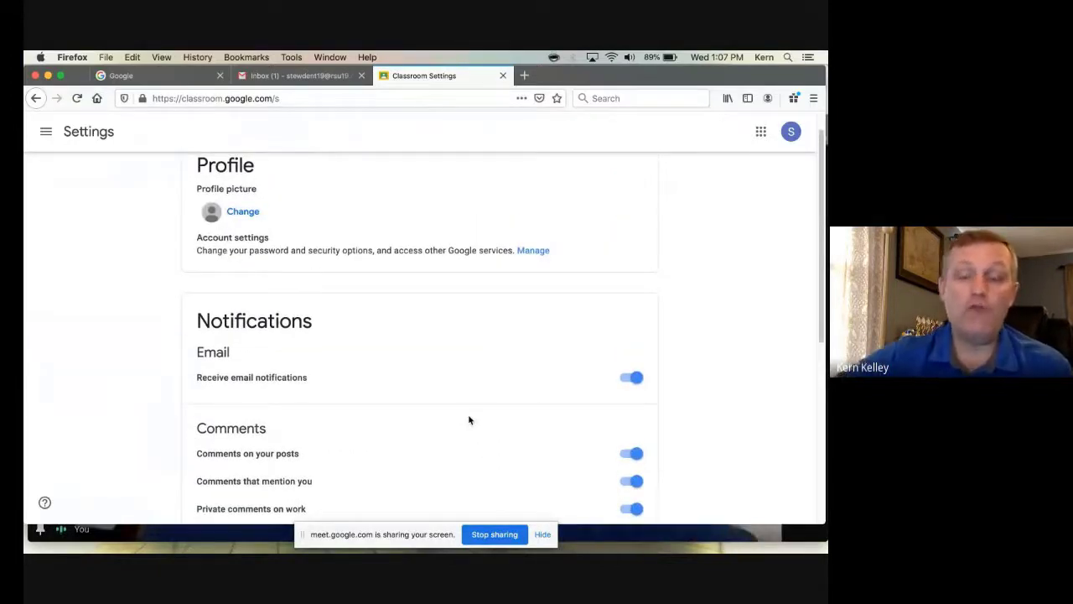
scroll(466, 394, "down", 3)
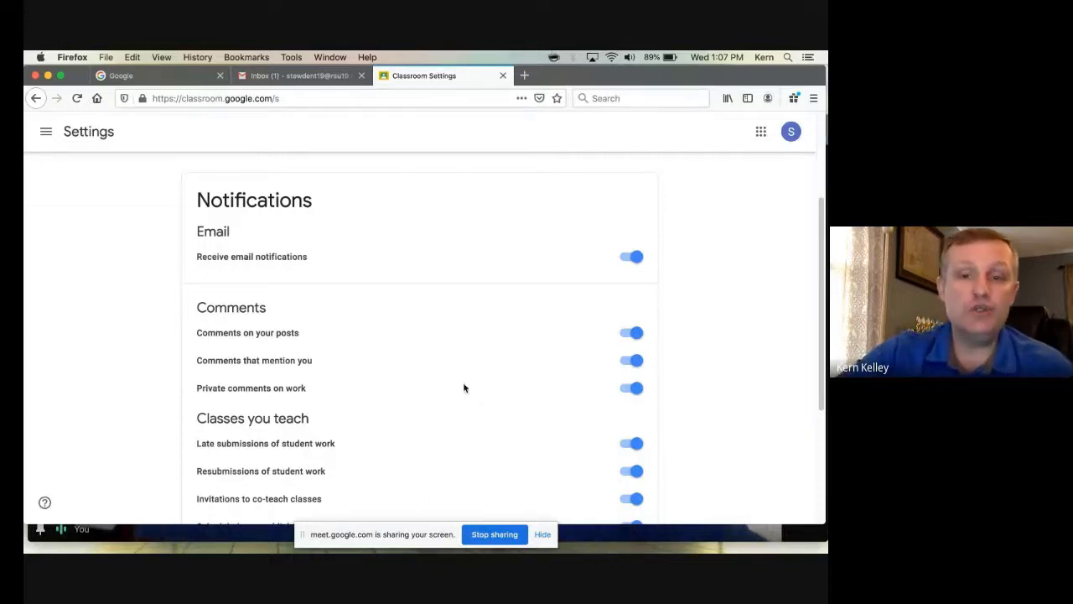
scroll(465, 387, "down", 2)
scroll(467, 392, "up", 5)
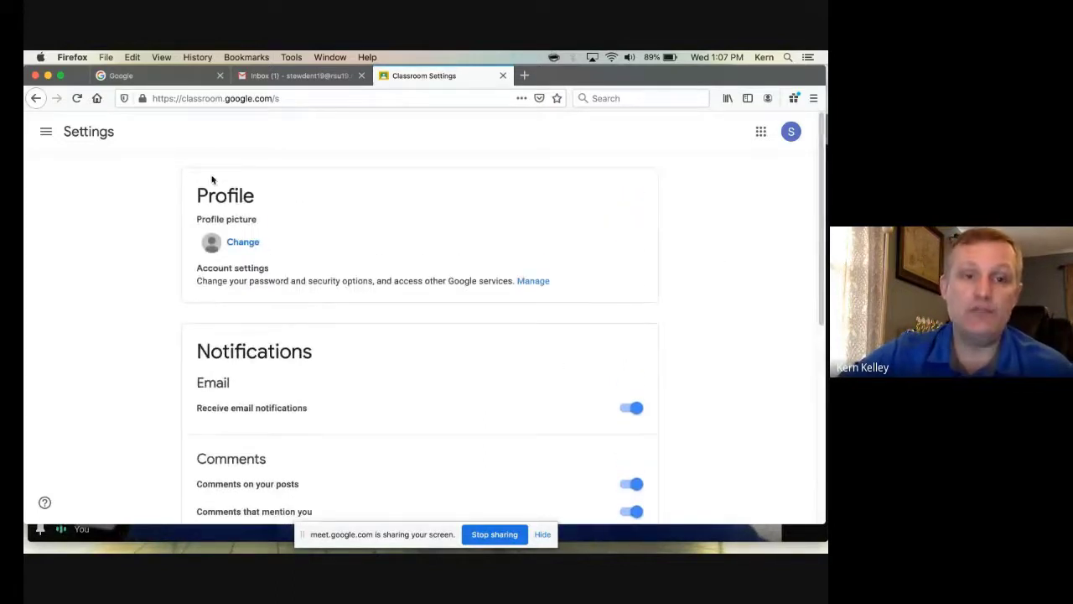
Return to the Classroom overview of all classes, and switch back to the Google home page
left_click(46, 131)
left_click(109, 132)
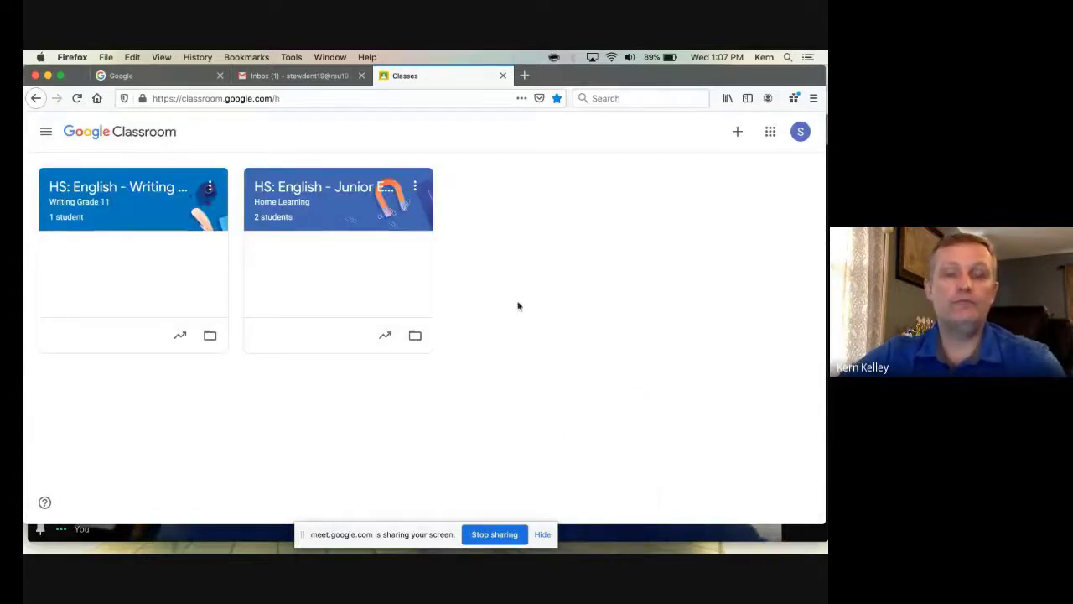
left_click(148, 77)
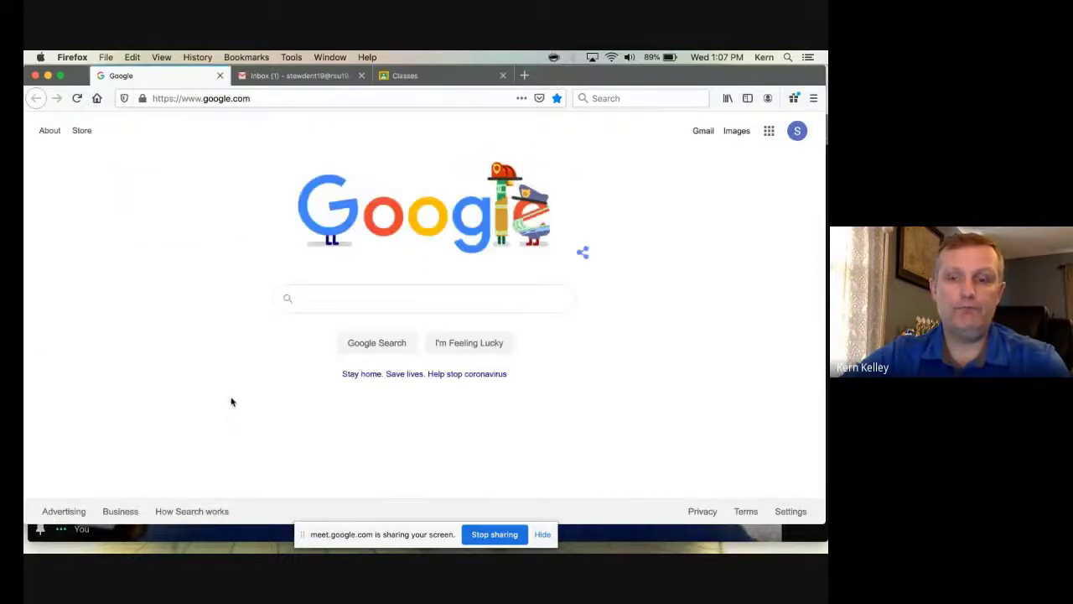
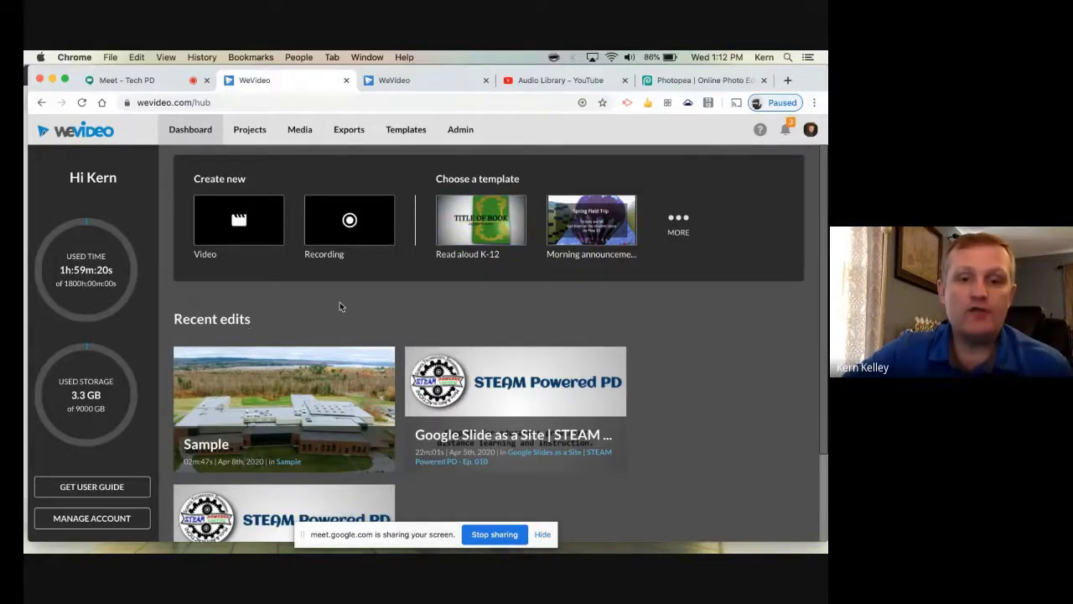
Shorten the browser window slightly and look over the WeVideo dashboard's creation options, templates and recent edits
scroll(340, 306, "down", 3)
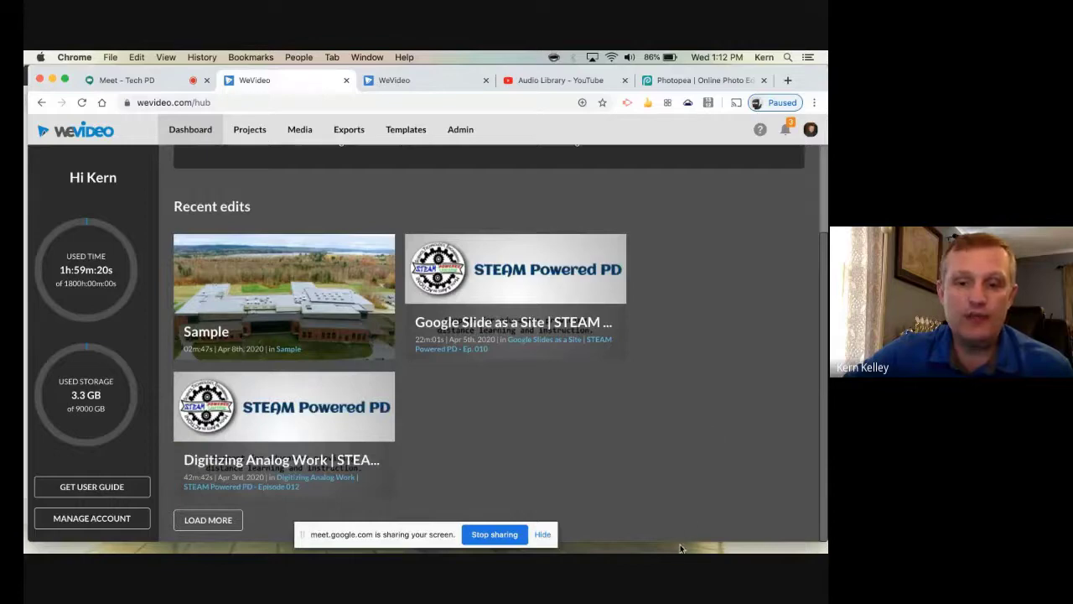
left_click_drag(681, 547, 684, 519)
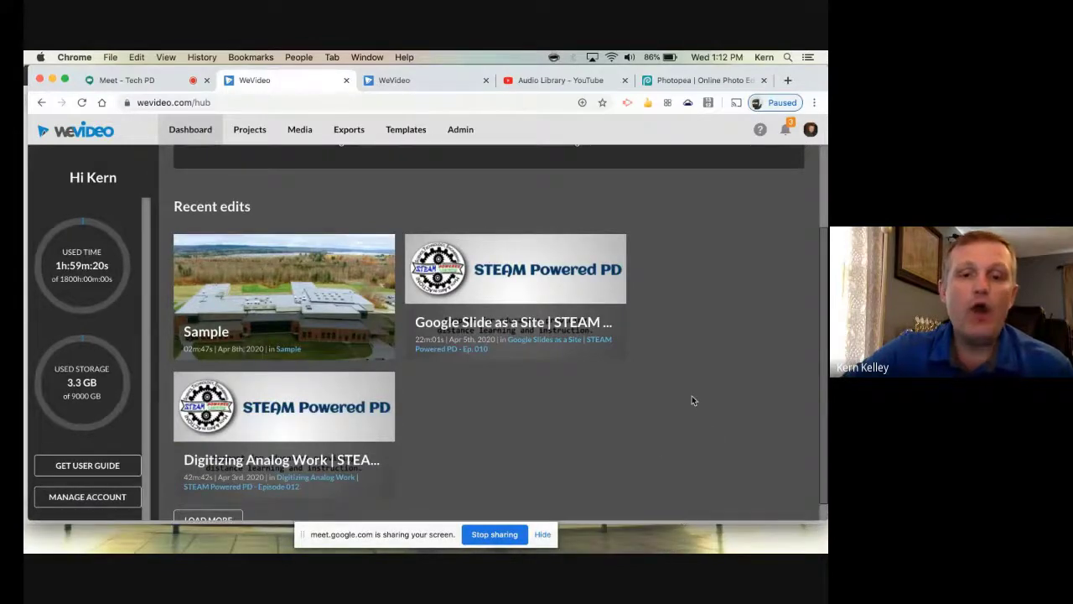
scroll(687, 366, "up", 3)
scroll(694, 360, "down", 2)
scroll(691, 341, "up", 3)
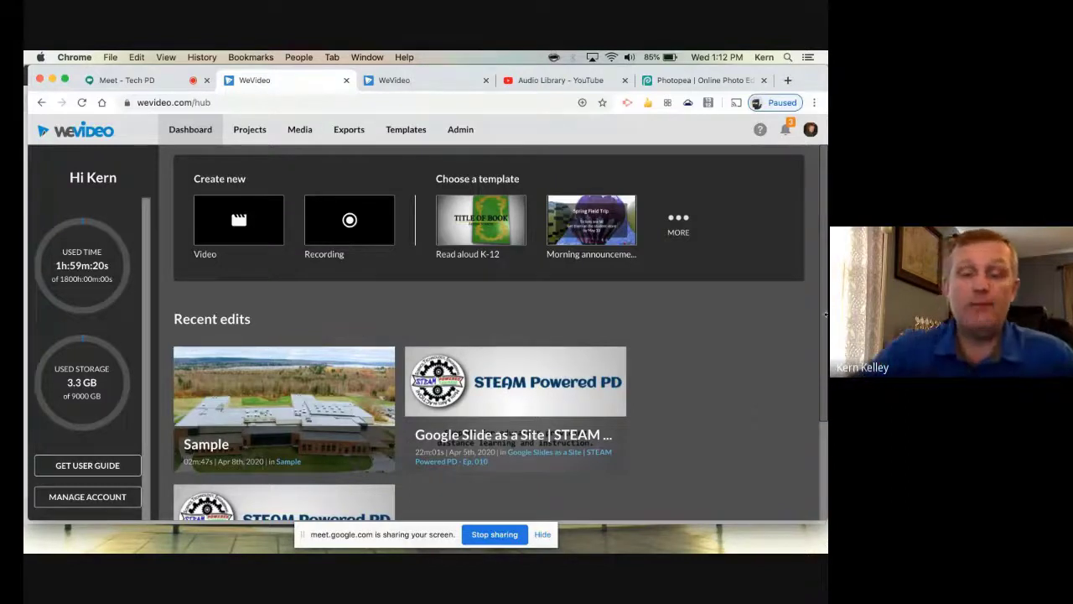
mouse_move(549, 402)
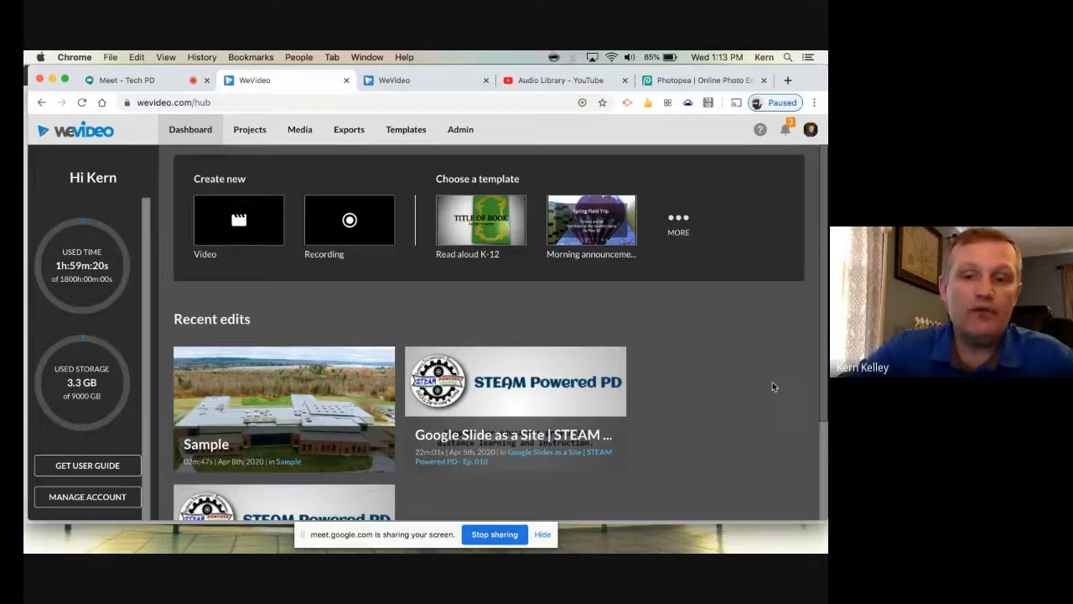
scroll(769, 381, "down", 3)
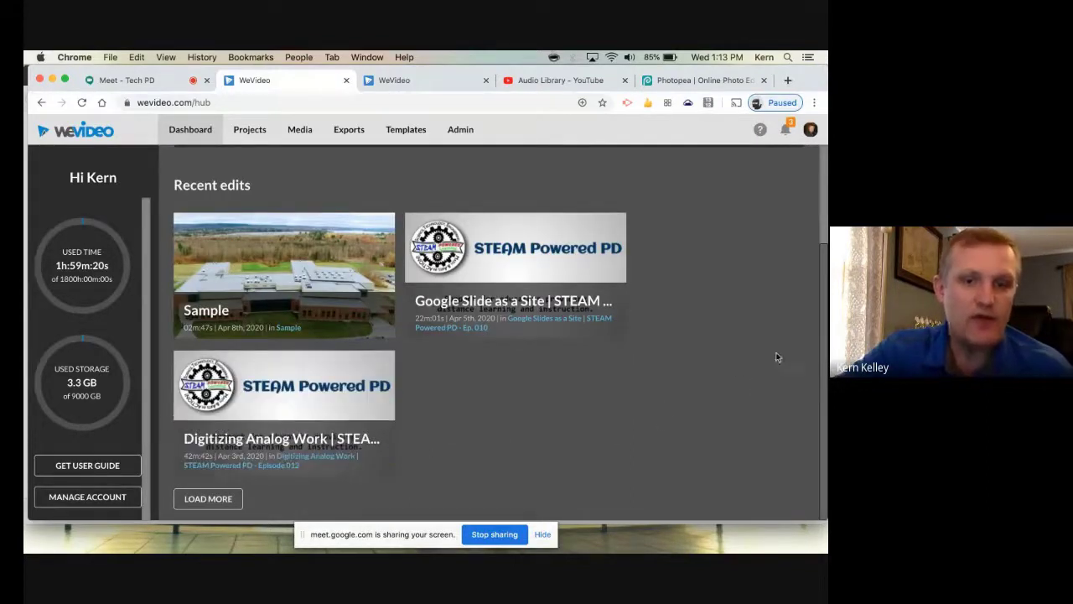
scroll(709, 364, "up", 4)
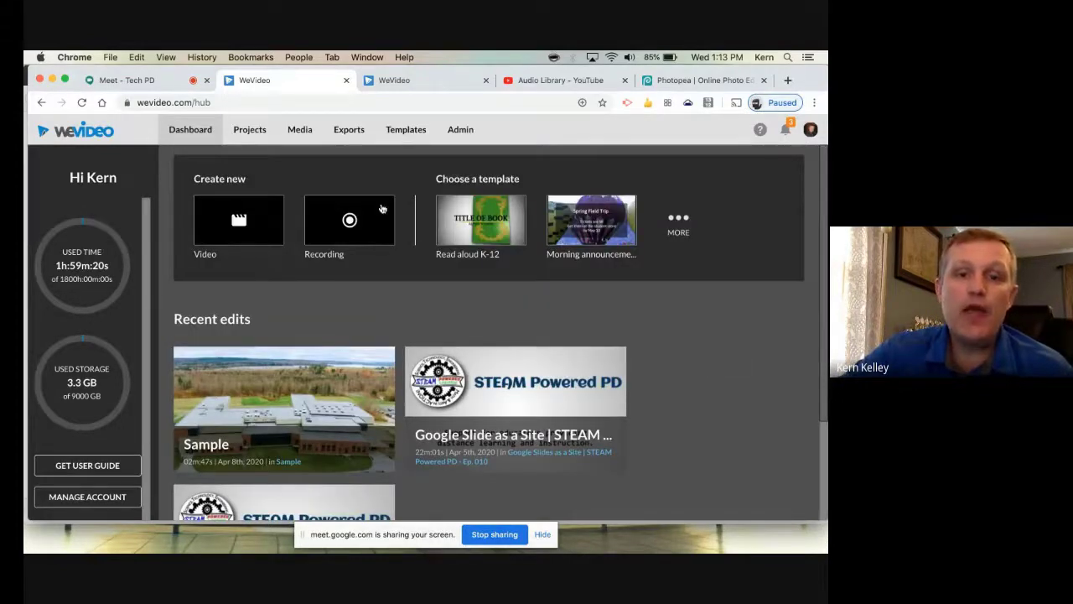
View the source options for a new recording, then cancel and return to the dashboard
left_click(346, 220)
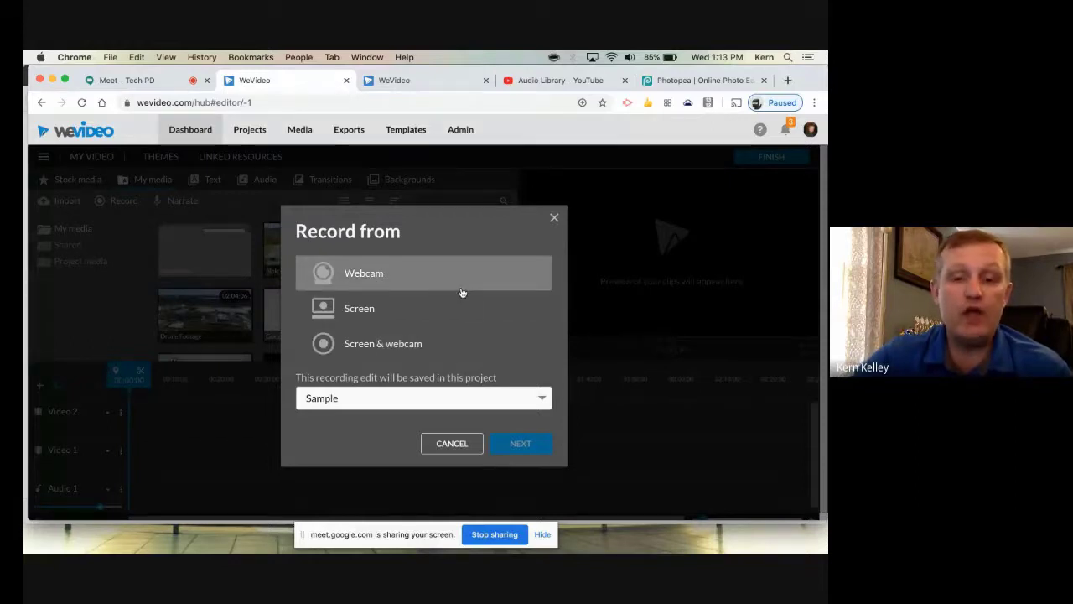
left_click(451, 443)
left_click(165, 136)
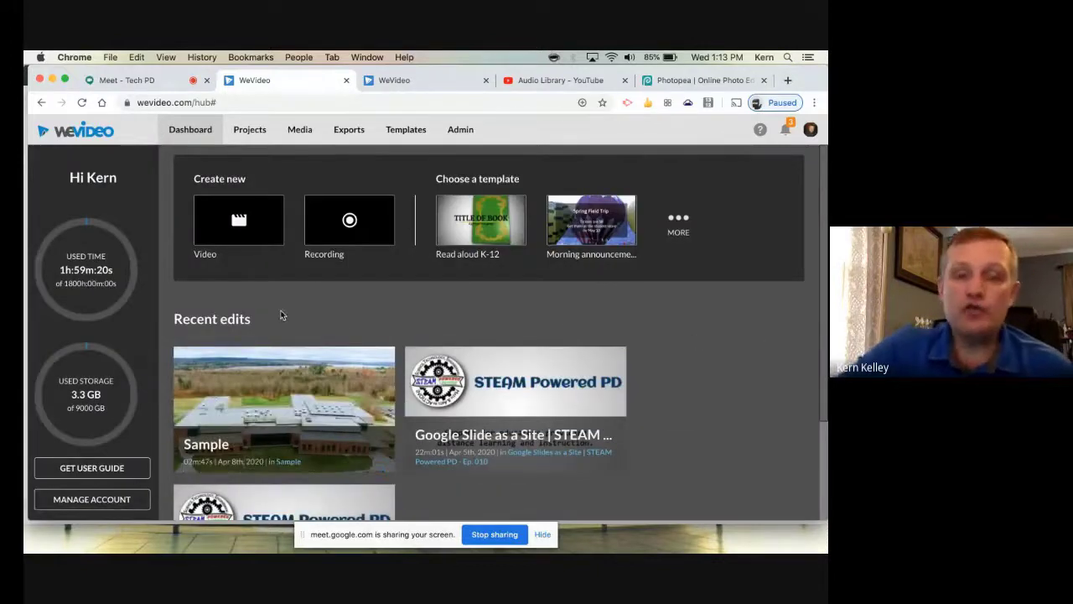
Start a new project from the projects list and title it "Drone video of the new school", leaving the description empty
left_click(255, 134)
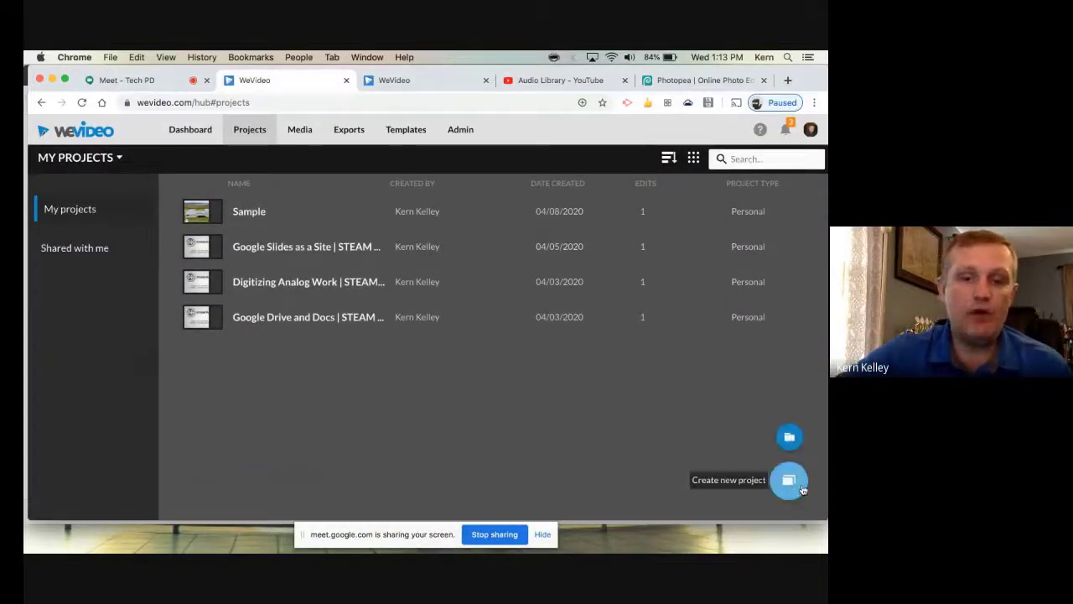
left_click(789, 481)
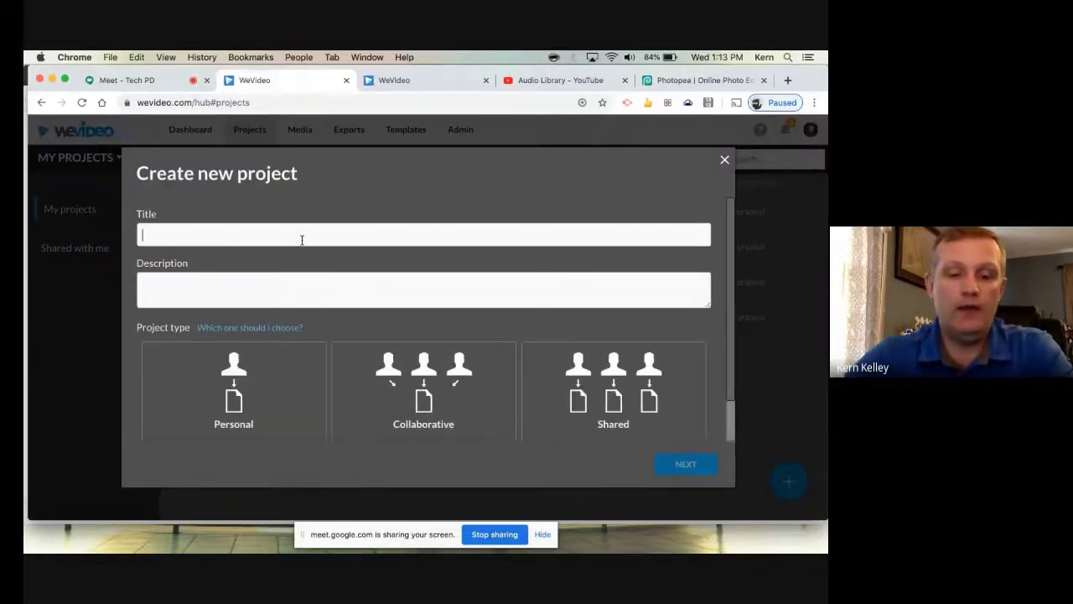
type("D")
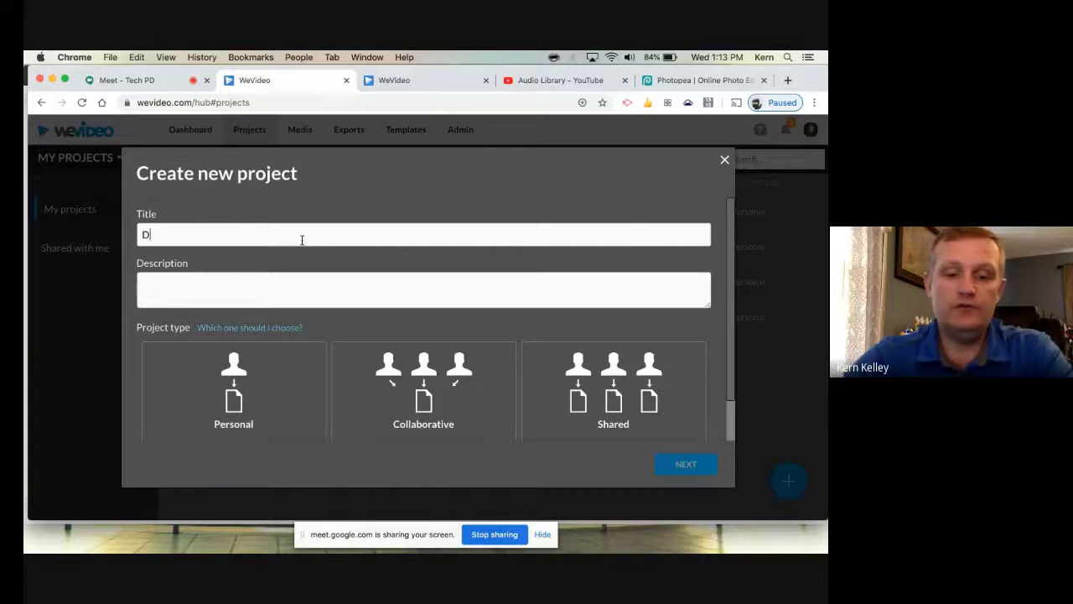
type("rone Video of t")
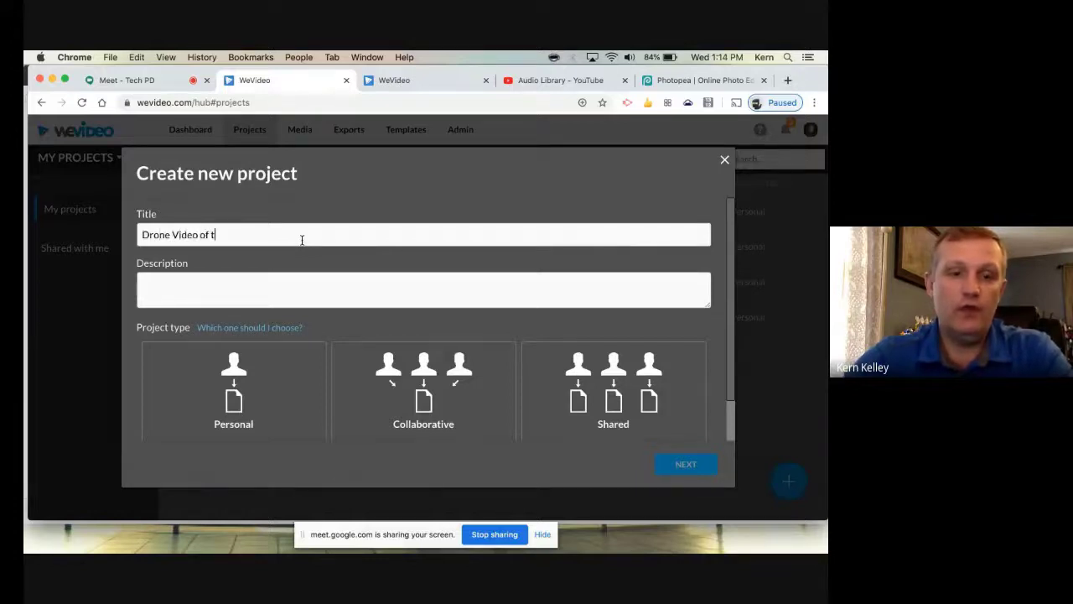
type("he new sc")
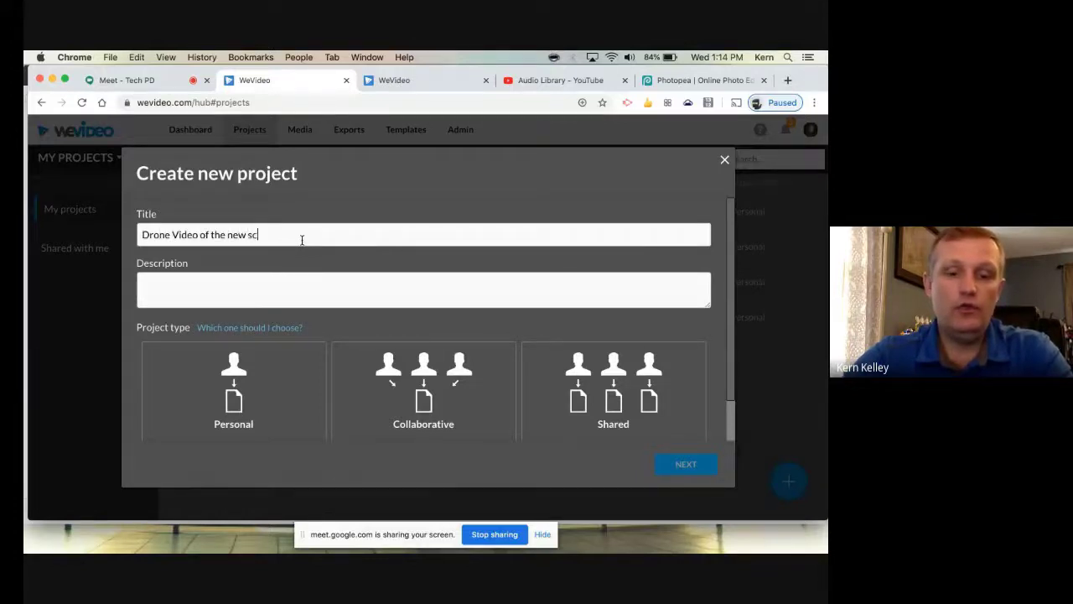
type("hool")
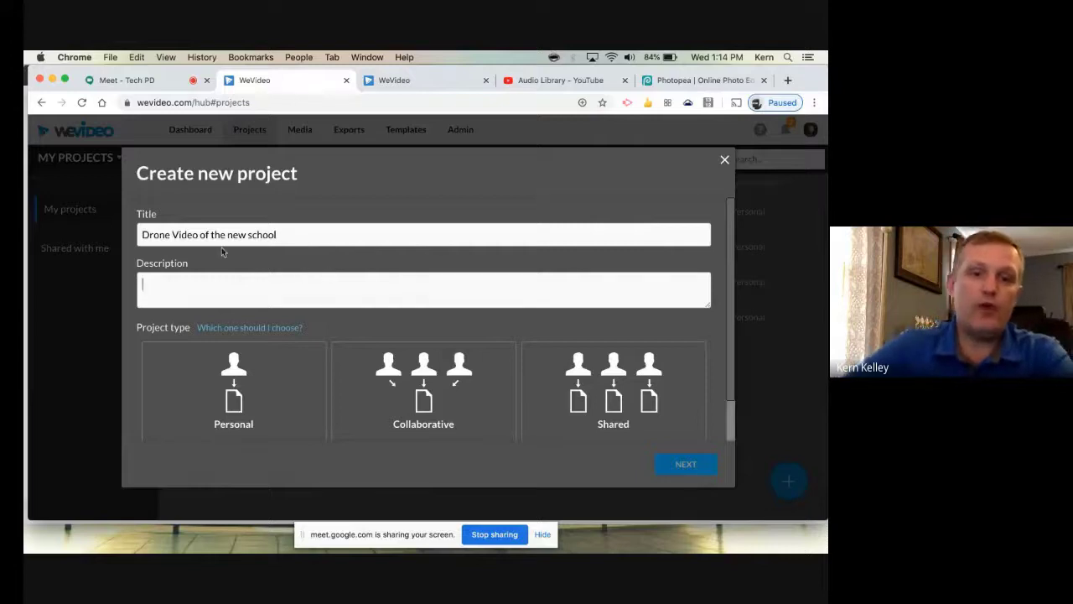
left_click(182, 234)
key("BackSpace")
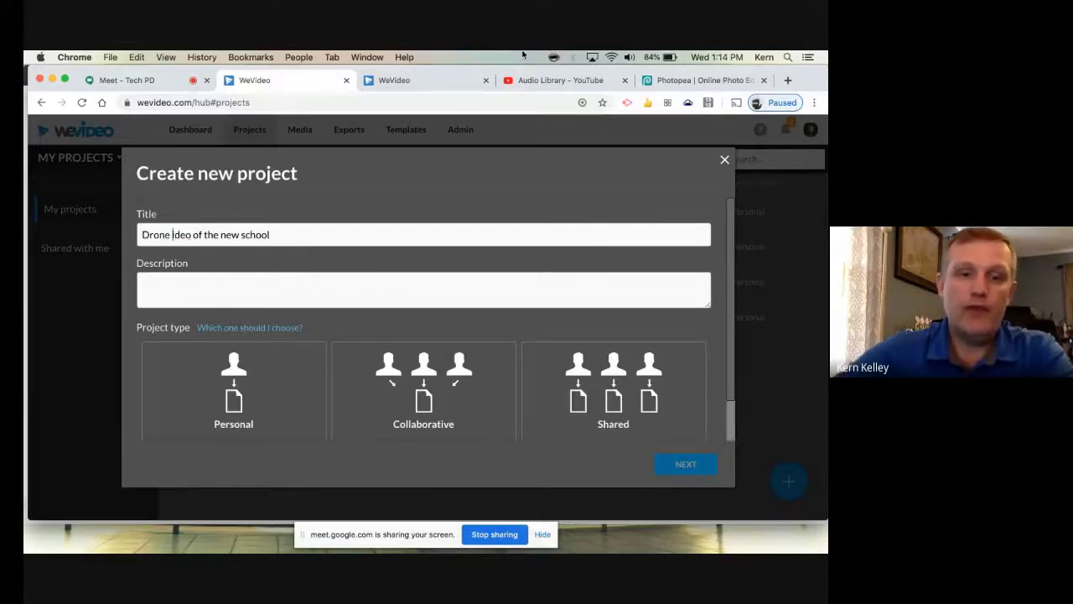
type("v")
left_click(308, 303)
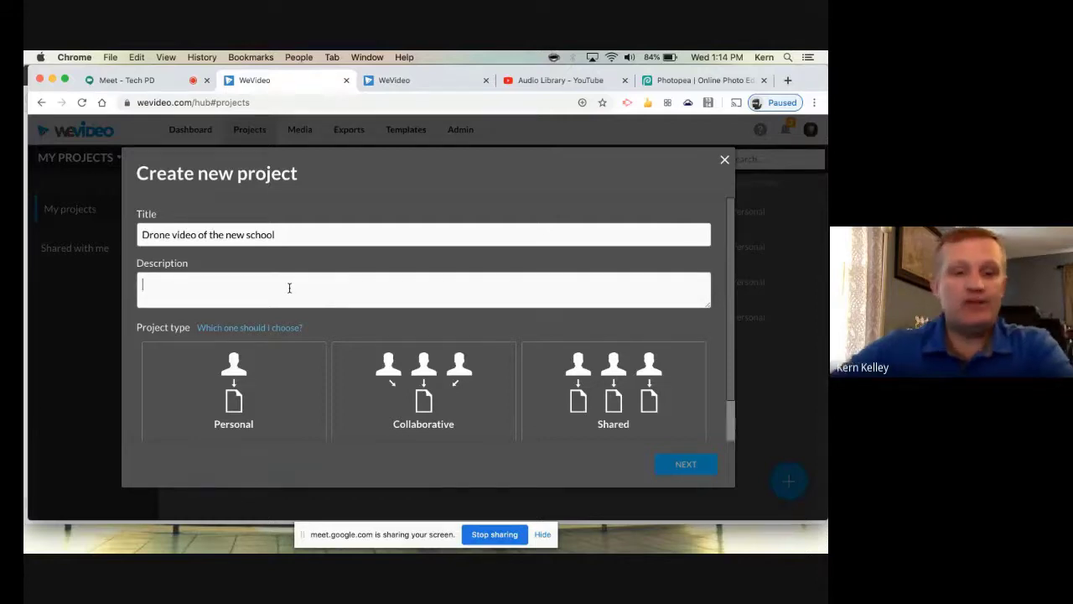
Compare the Personal, Collaborative and Shared project types and set the new project to Personal
scroll(400, 313, "down", 2)
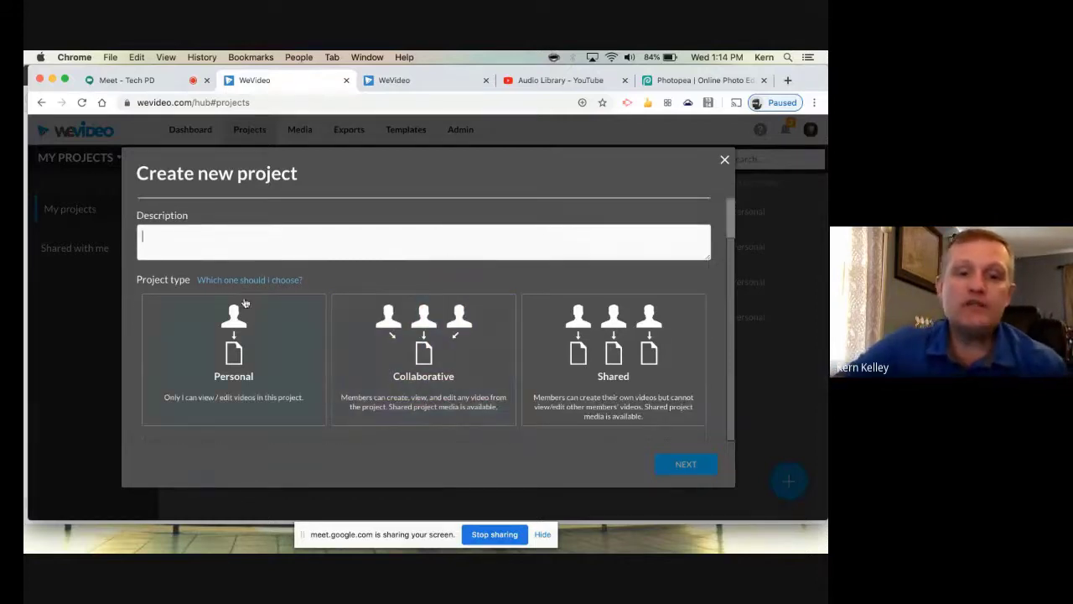
left_click(244, 352)
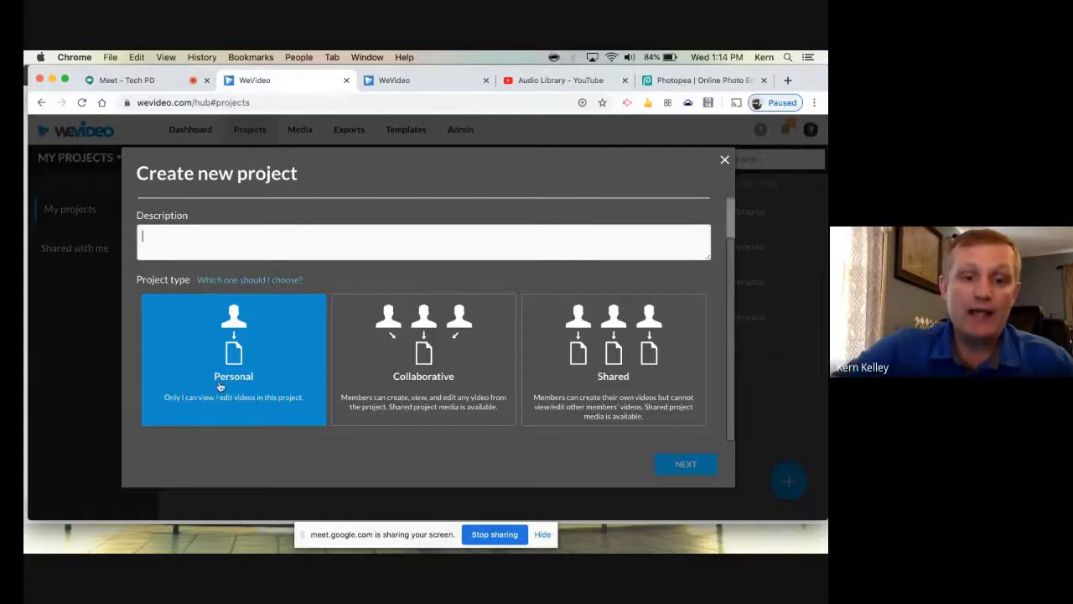
left_click(410, 343)
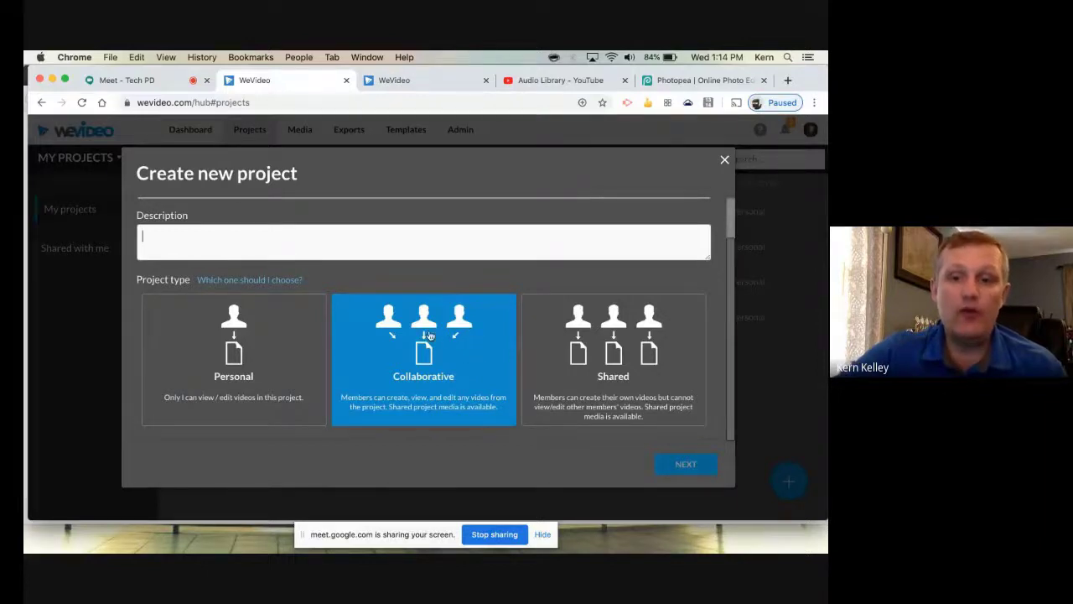
left_click(574, 365)
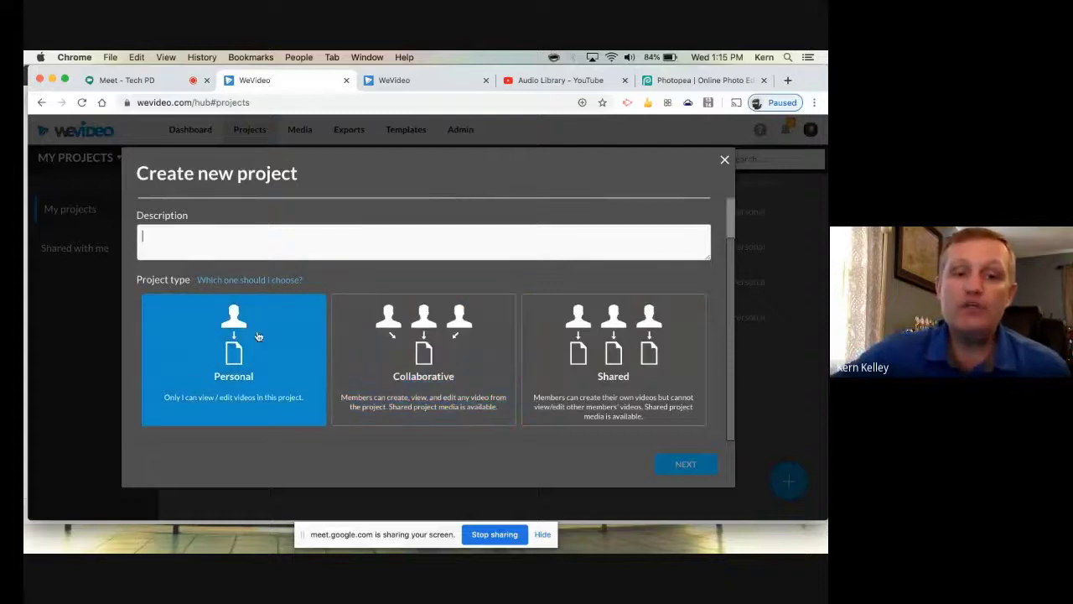
left_click(237, 354)
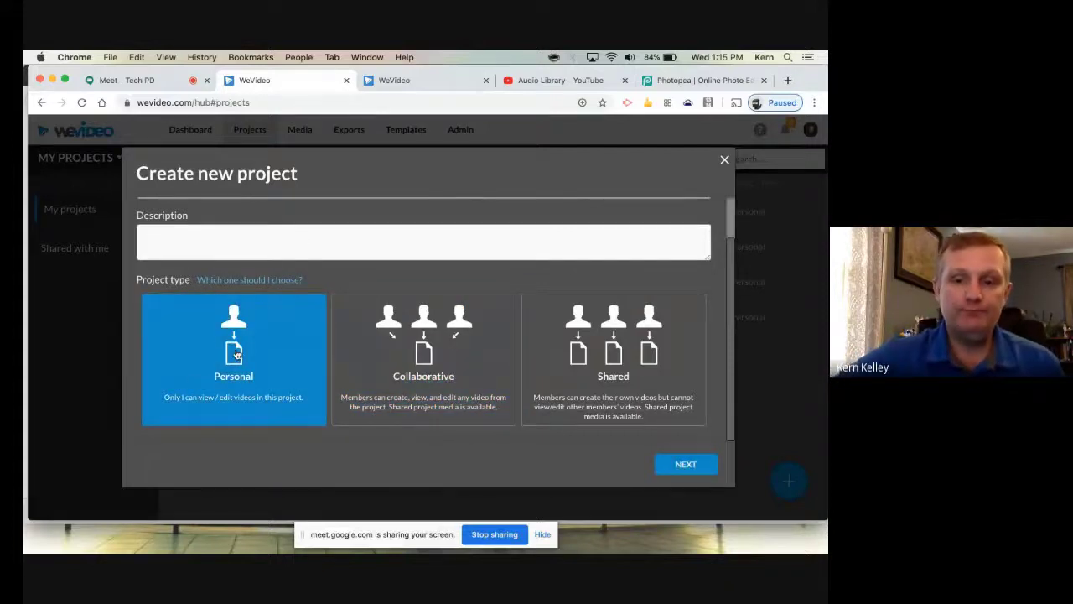
Review the media available for the new project and finish creating it without adding any clips
left_click(686, 463)
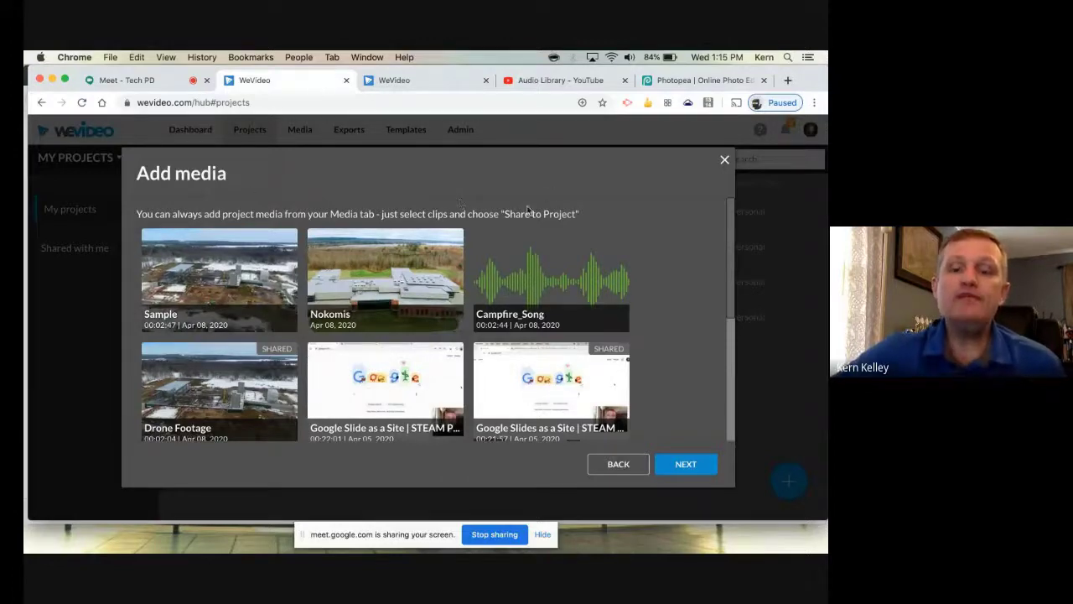
scroll(352, 302, "down", 3)
scroll(353, 302, "up", 5)
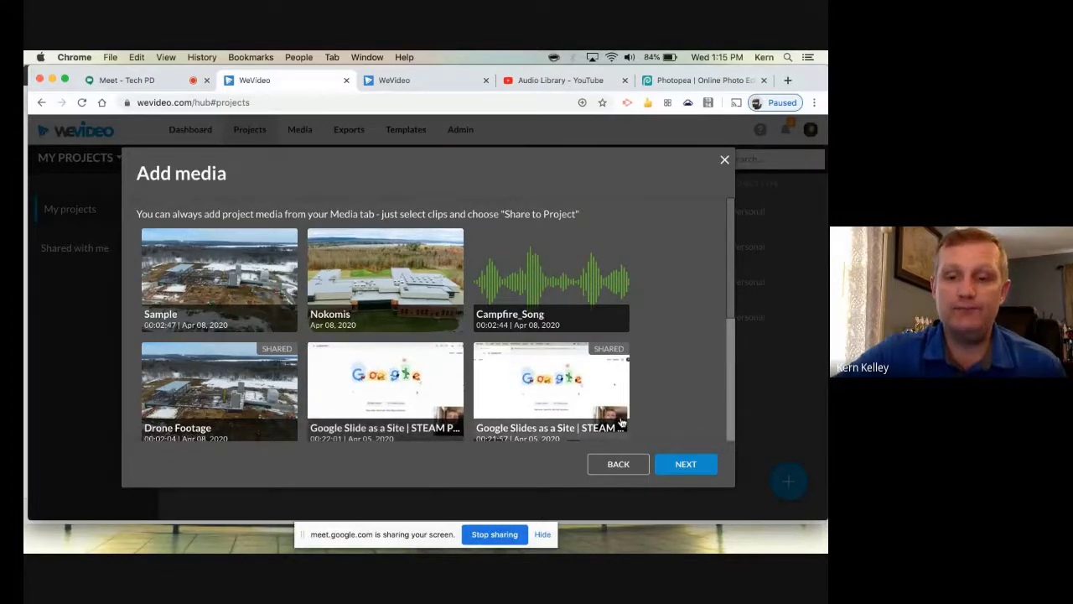
left_click(696, 463)
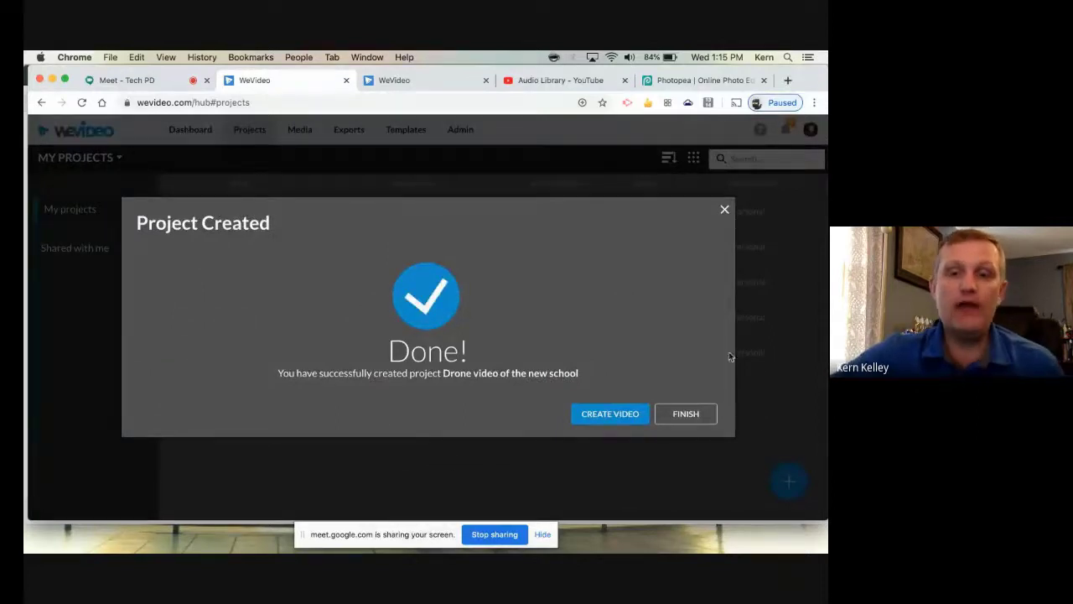
Look through the edit templates for the new project's video and start a Blank edit in the editor
left_click(601, 414)
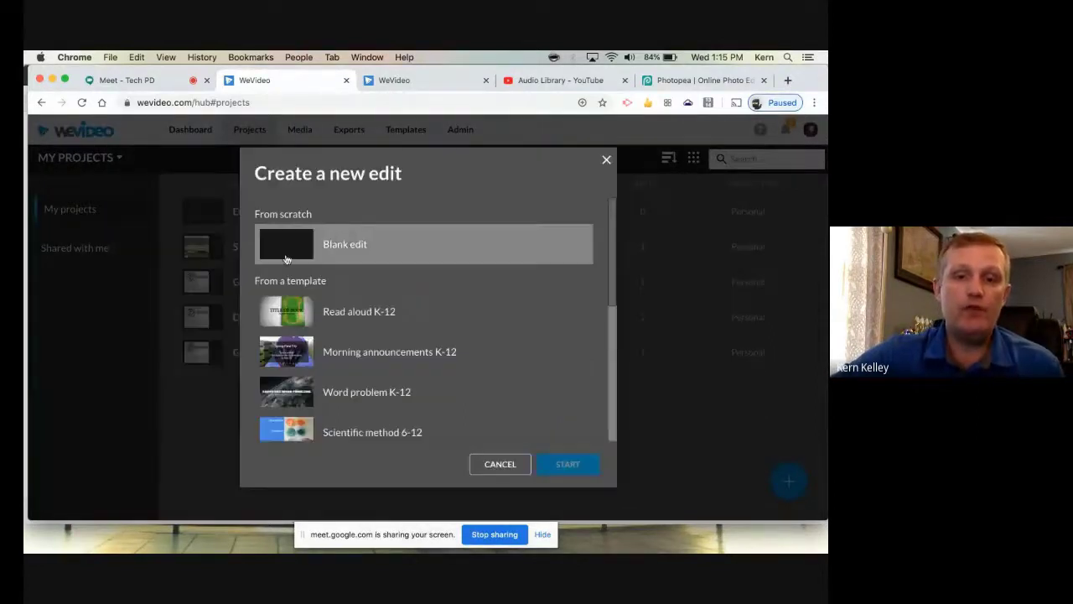
scroll(465, 348, "down", 5)
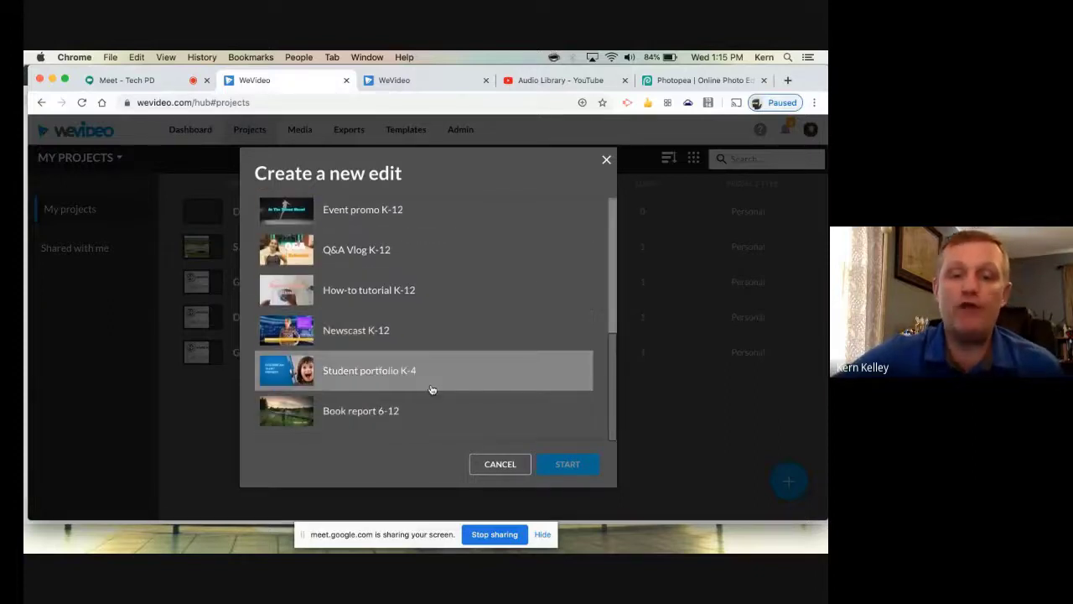
scroll(427, 339, "up", 5)
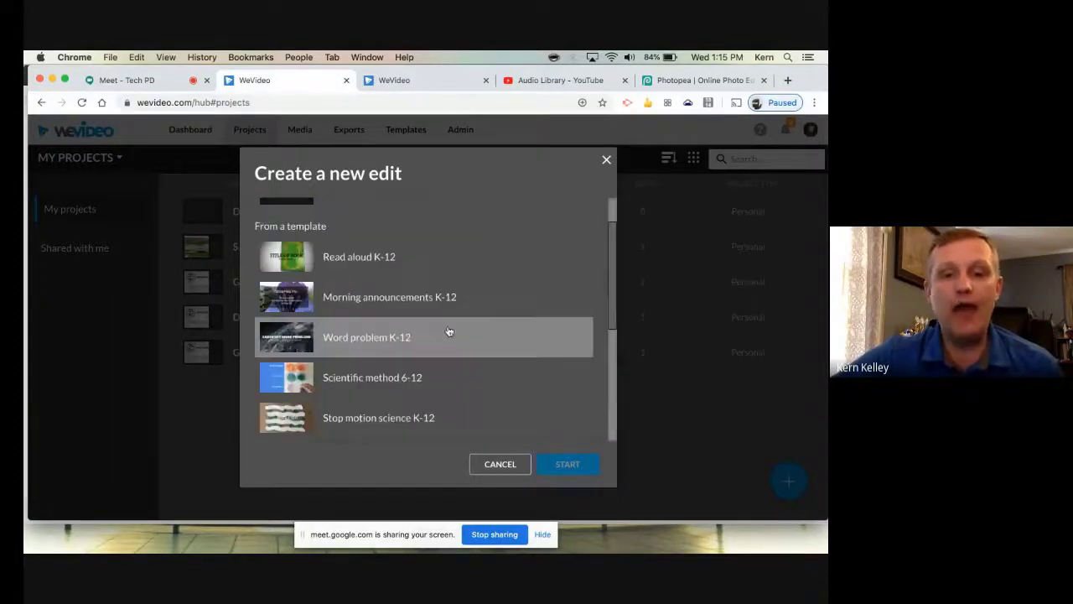
scroll(452, 357, "down", 5)
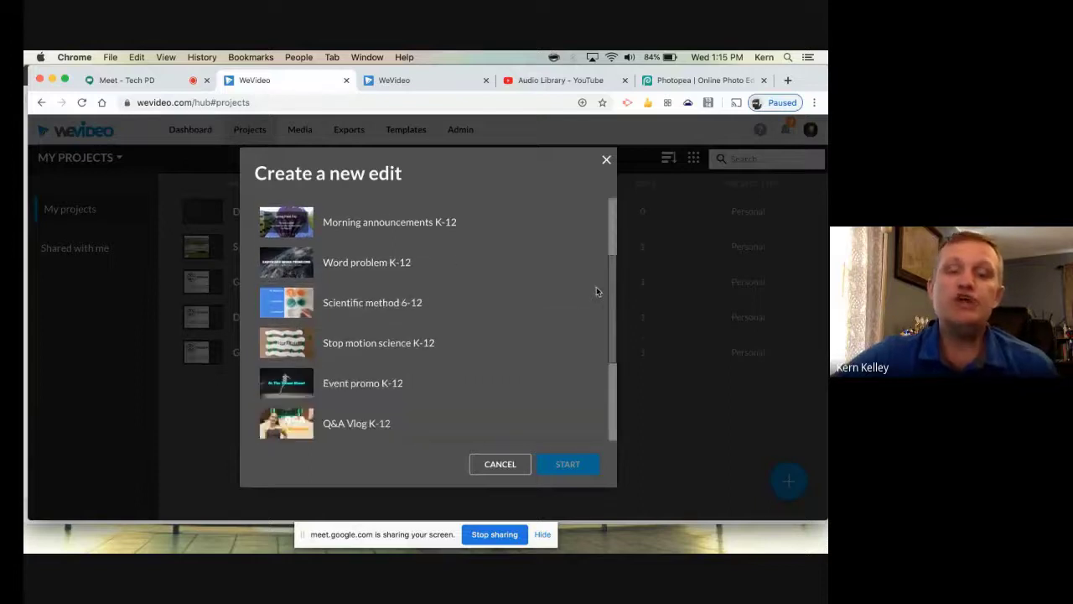
scroll(469, 303, "up", 10)
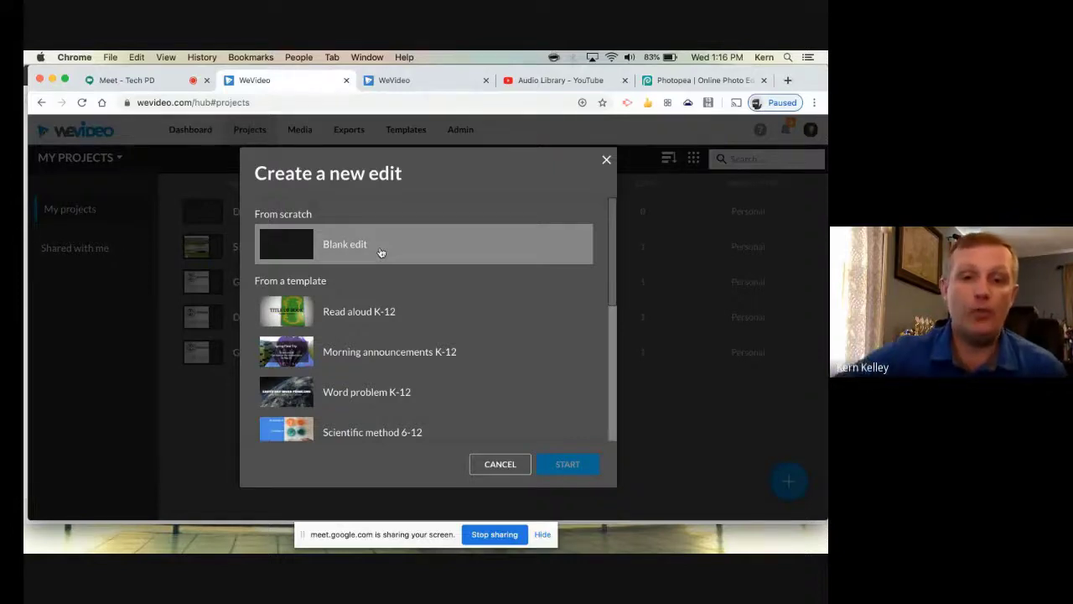
left_click(336, 258)
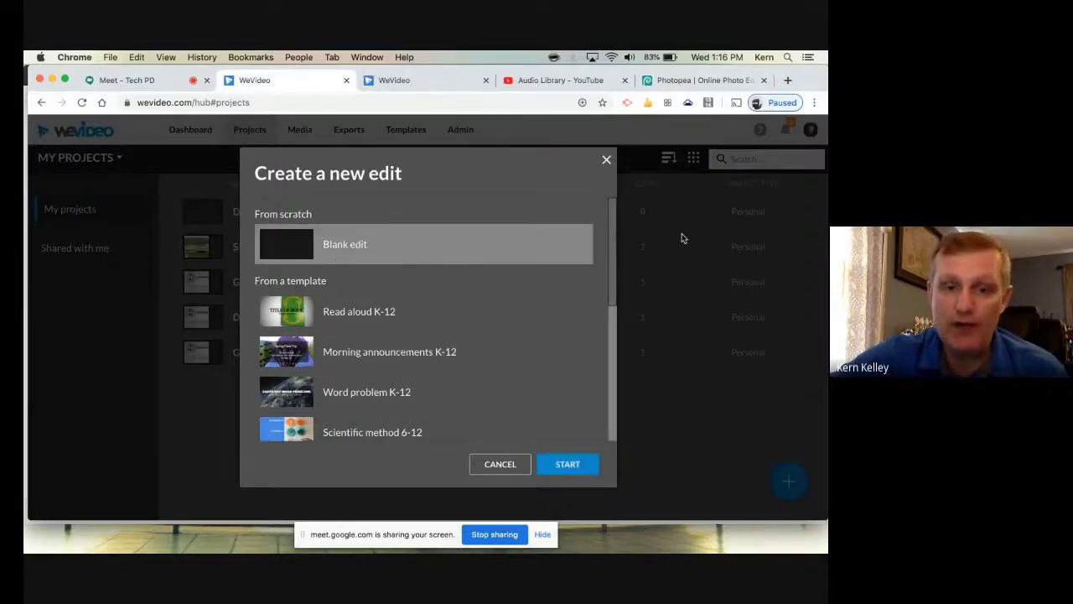
left_click(574, 466)
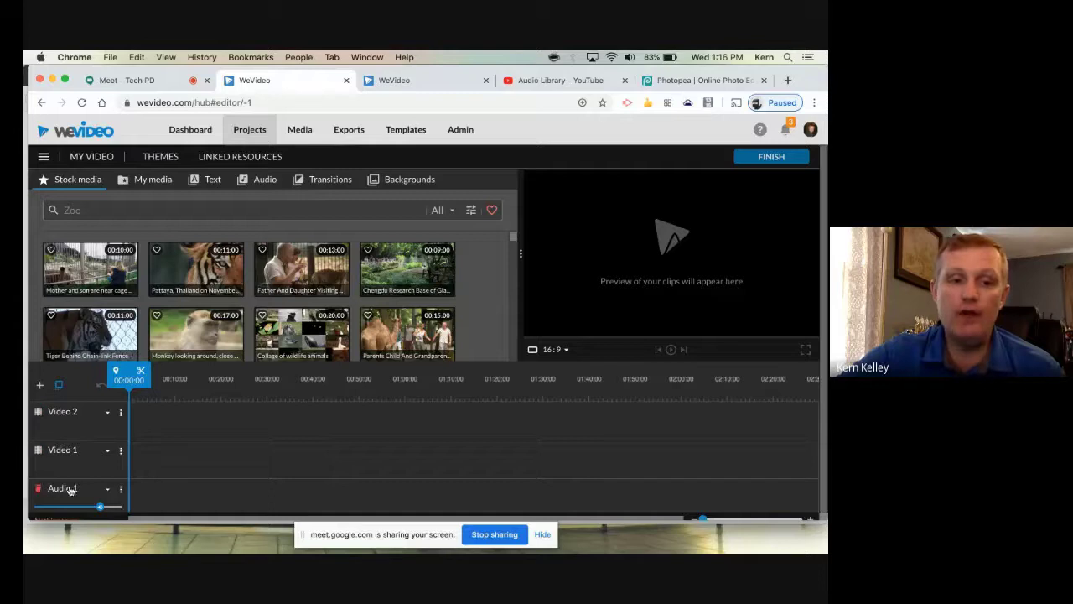
scroll(231, 464, "down", 1)
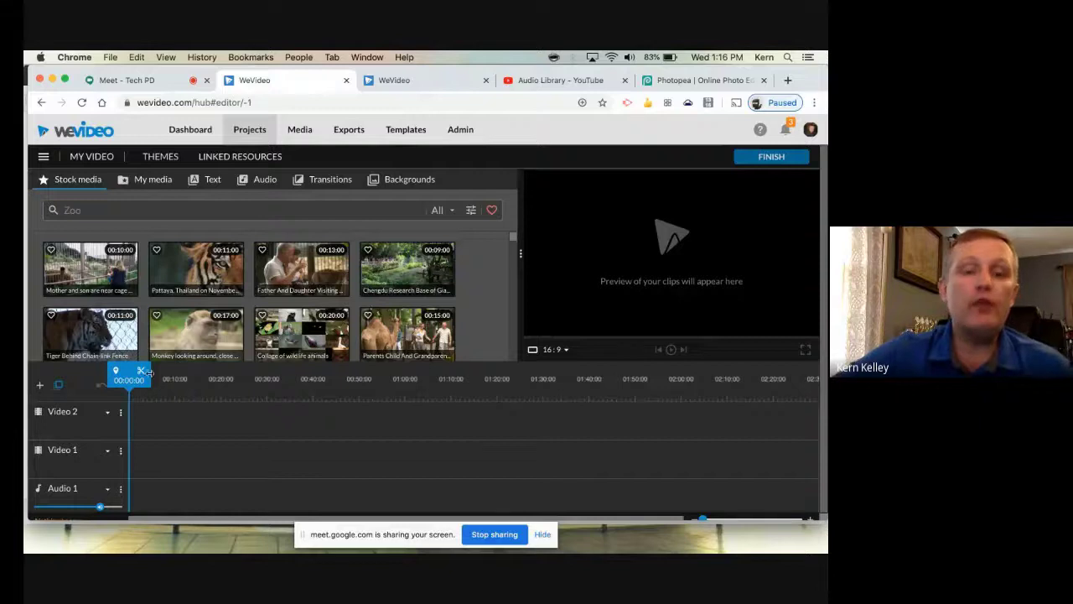
Review the stock library's media type filter and the available search refinement categories
left_click(445, 213)
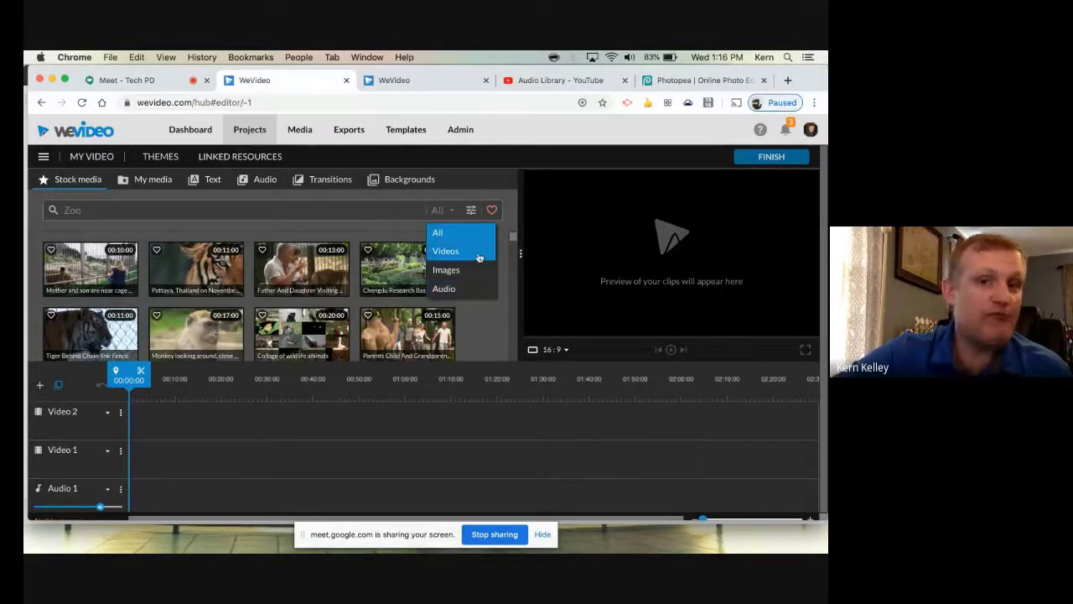
left_click(473, 210)
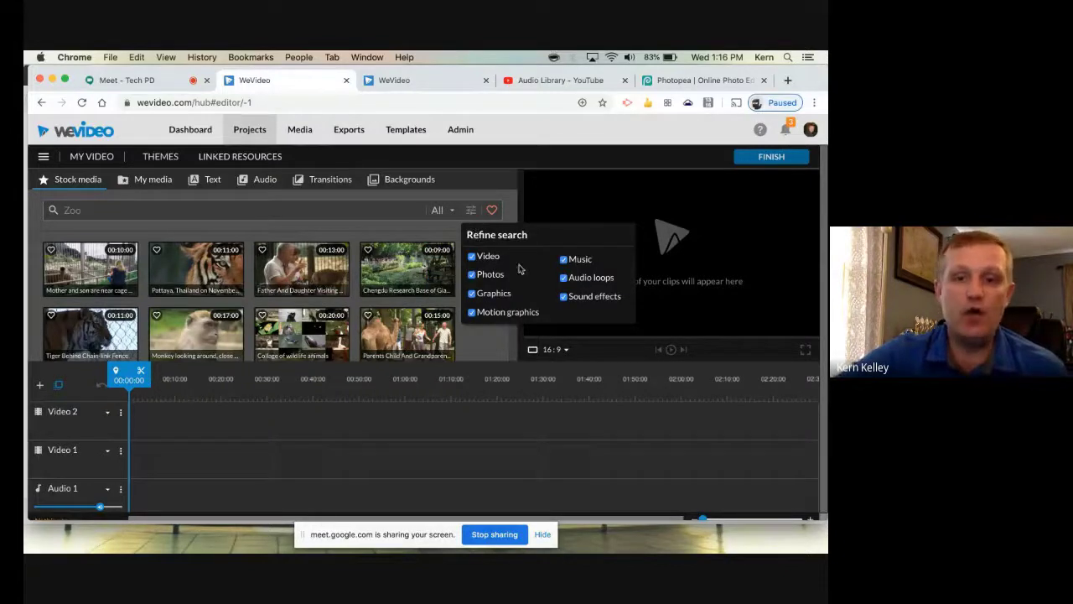
left_click(280, 417)
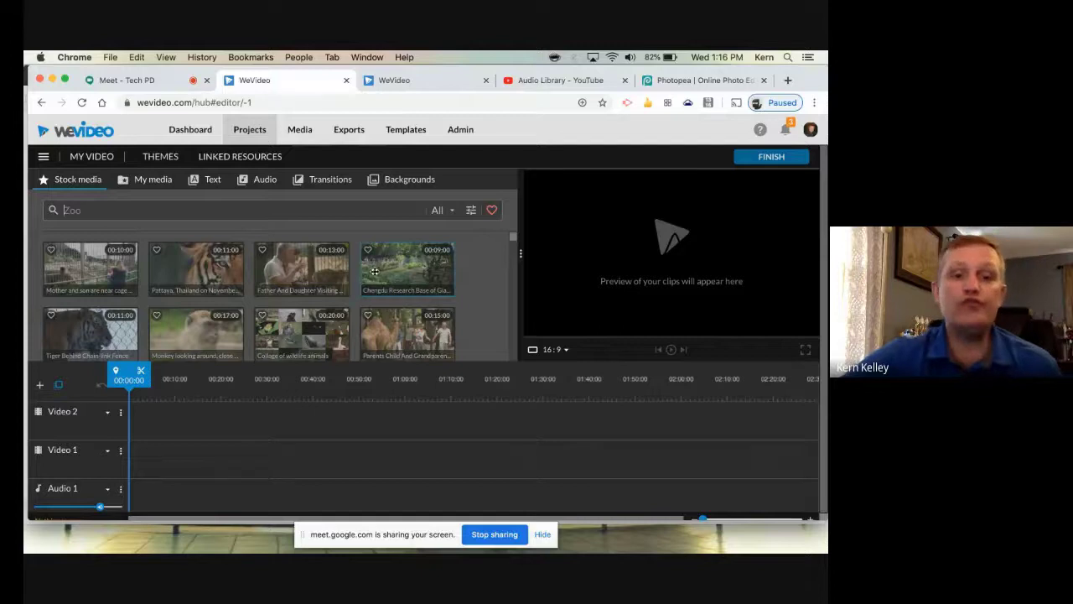
Browse the canyon stock clips and place the Grand Canyon Horseshoe Bend clip on the Video 1 track
scroll(373, 273, "down", 5)
scroll(285, 329, "up", 10)
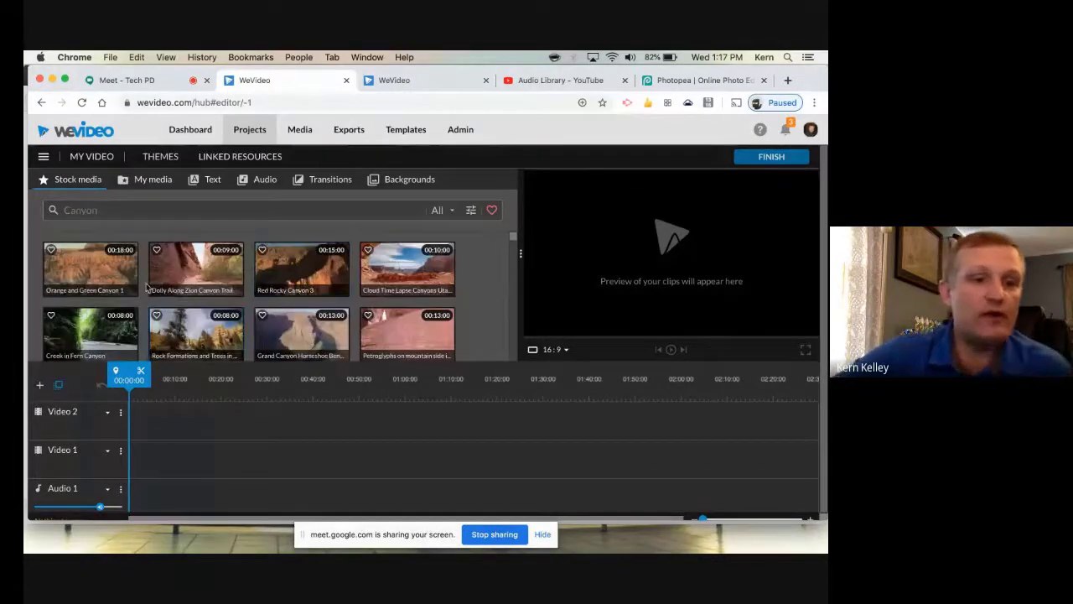
scroll(201, 331, "down", 1)
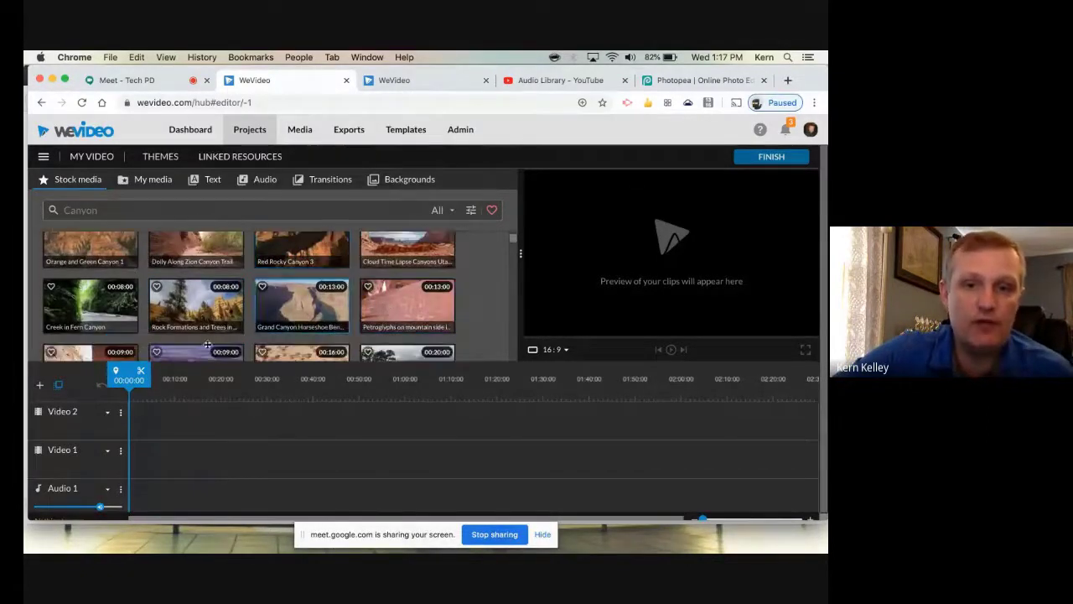
scroll(218, 326, "down", 5)
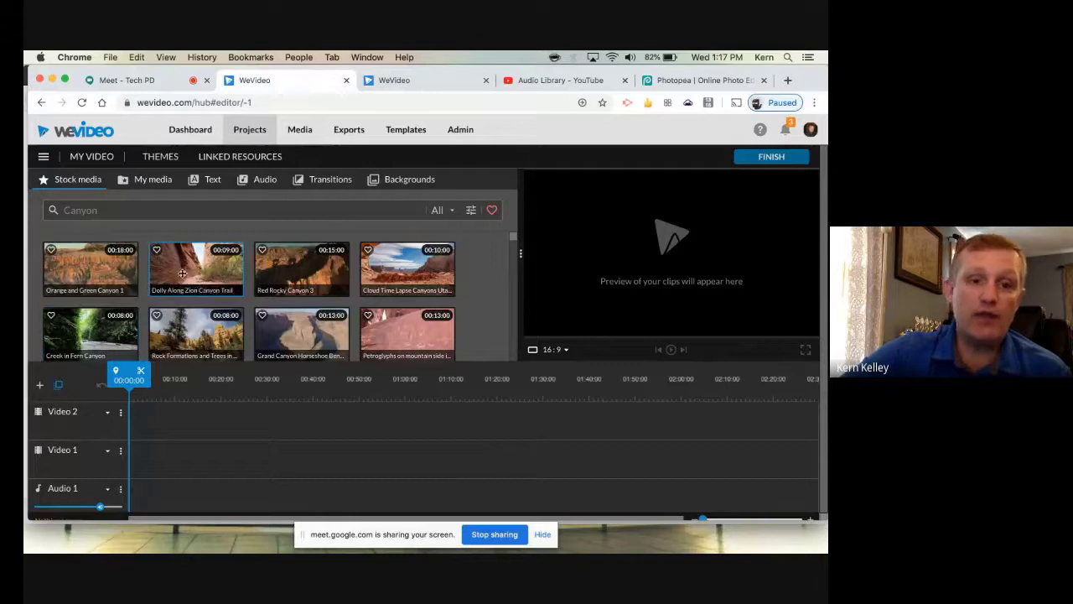
scroll(303, 270, "down", 2)
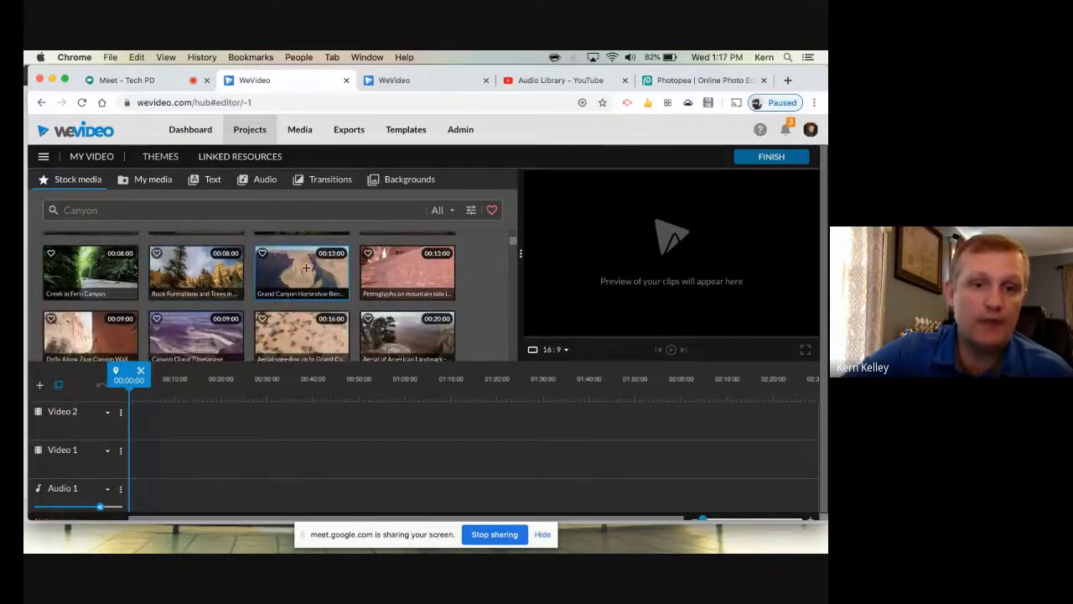
left_click_drag(306, 269, 159, 460)
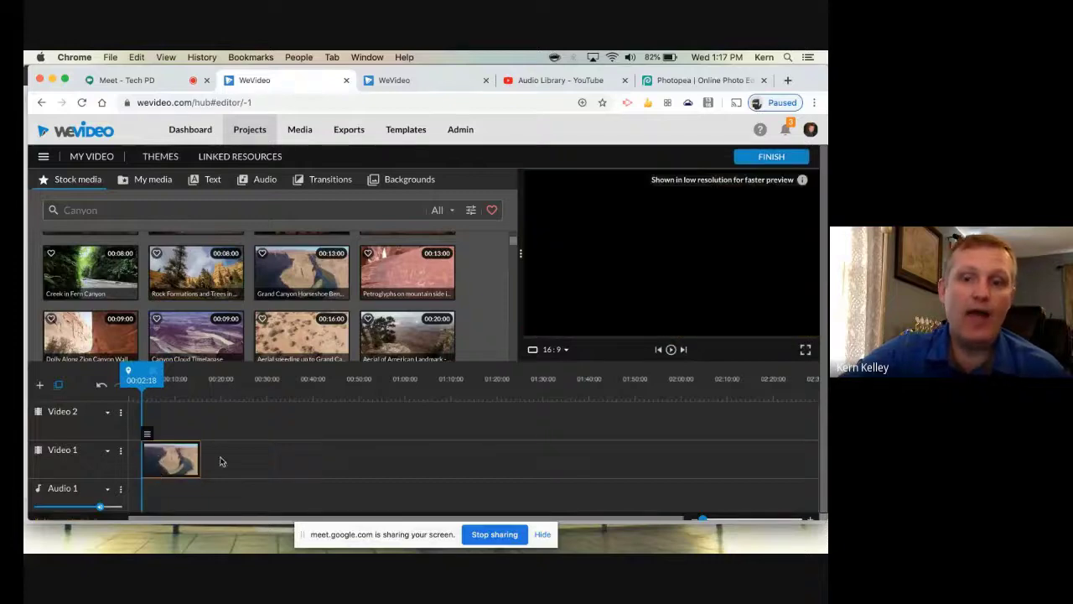
Preview the canyon clip at several points along the timeline and delete it from the Video 1 track
left_click(169, 394)
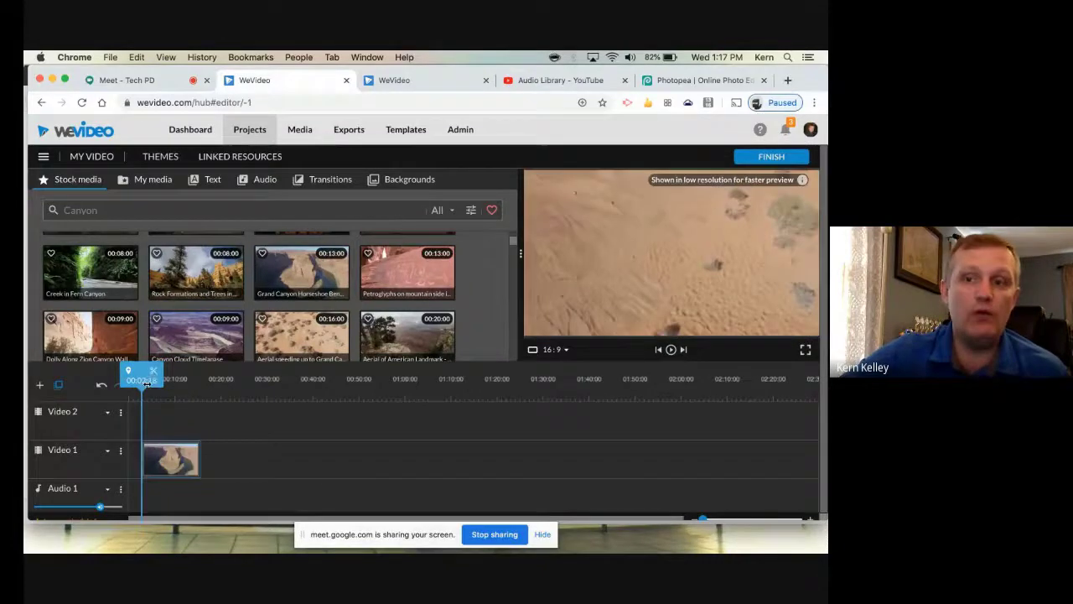
left_click(190, 392)
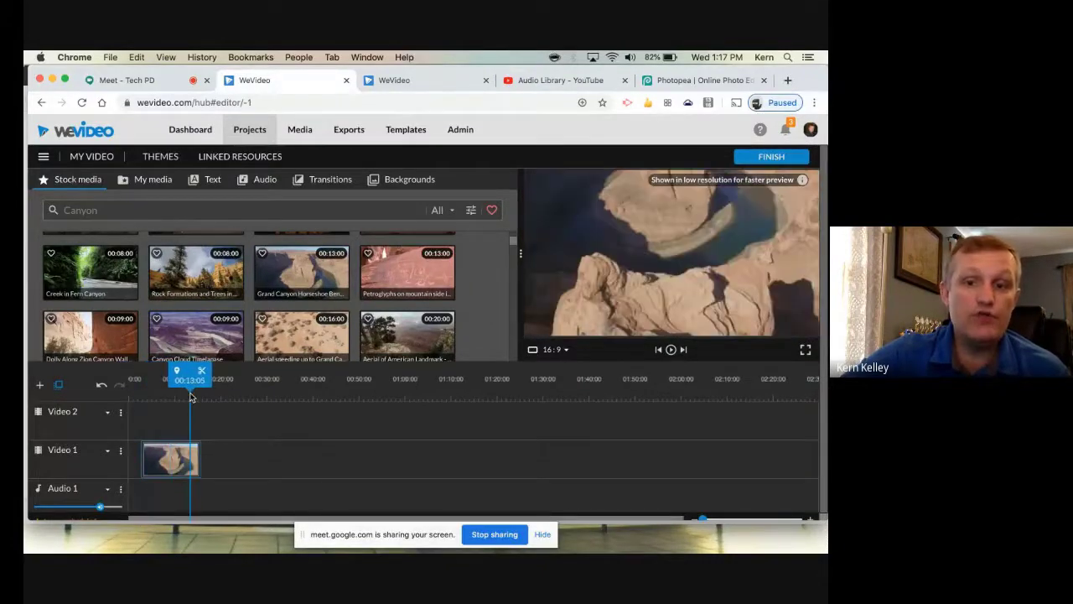
left_click(138, 387)
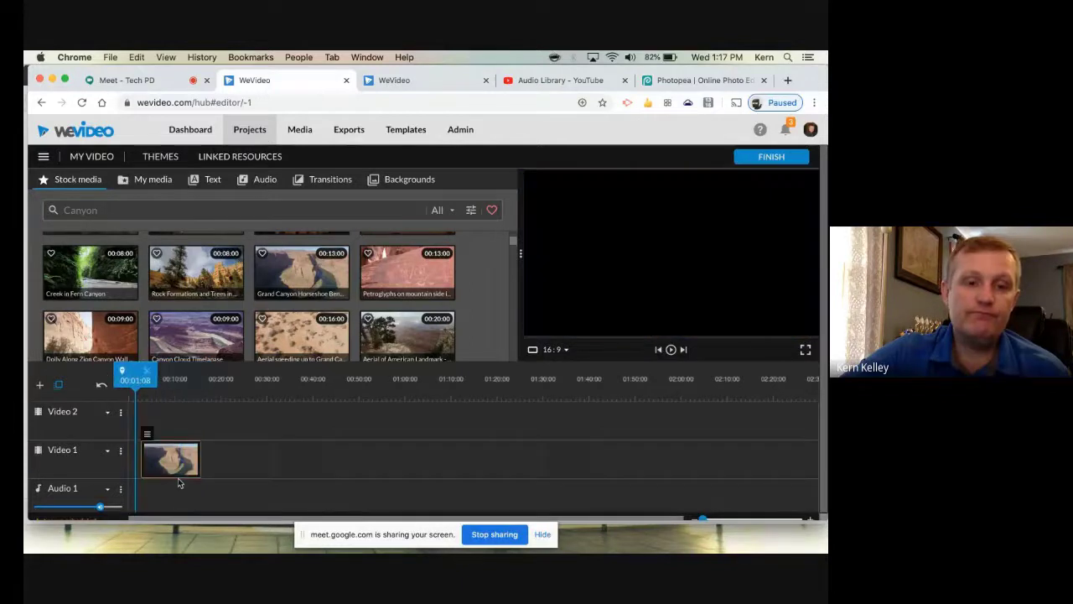
key("Delete")
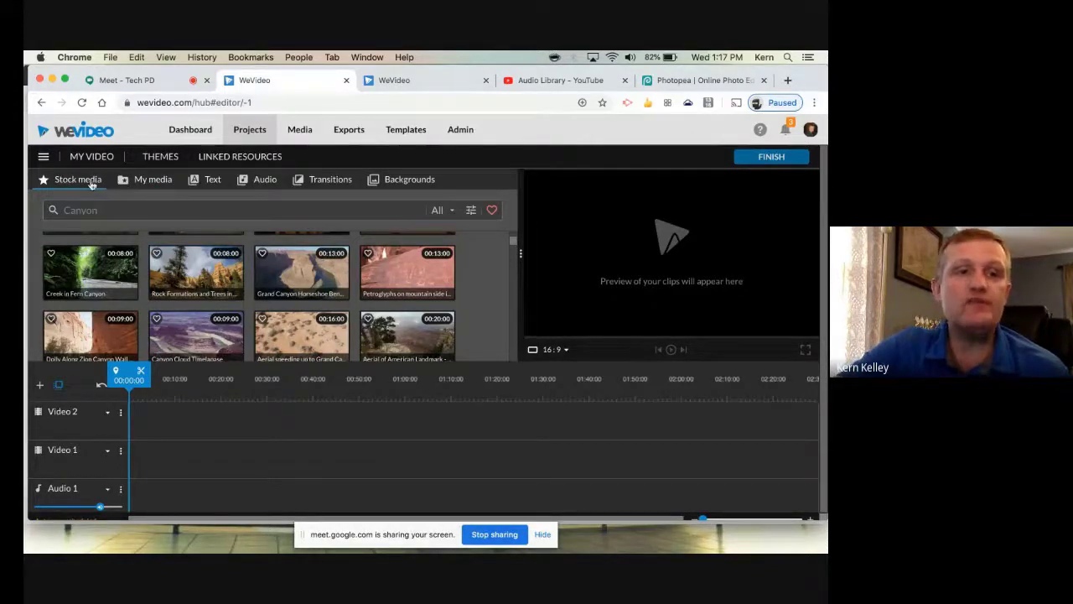
Look through the Desktop files that can be imported into My media, leaving the file chooser without picking any
left_click(154, 180)
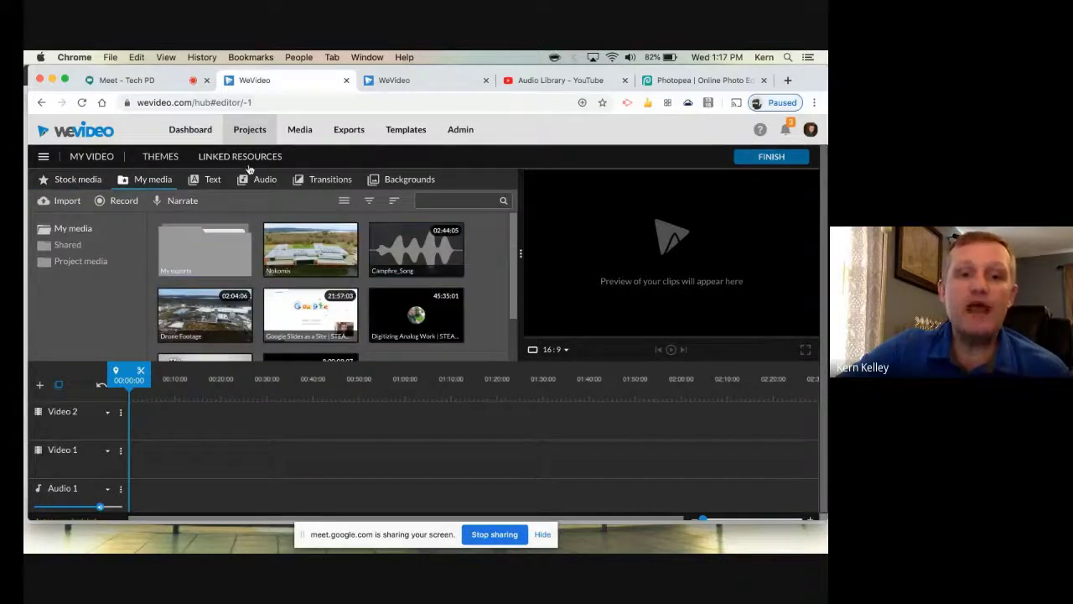
left_click(67, 201)
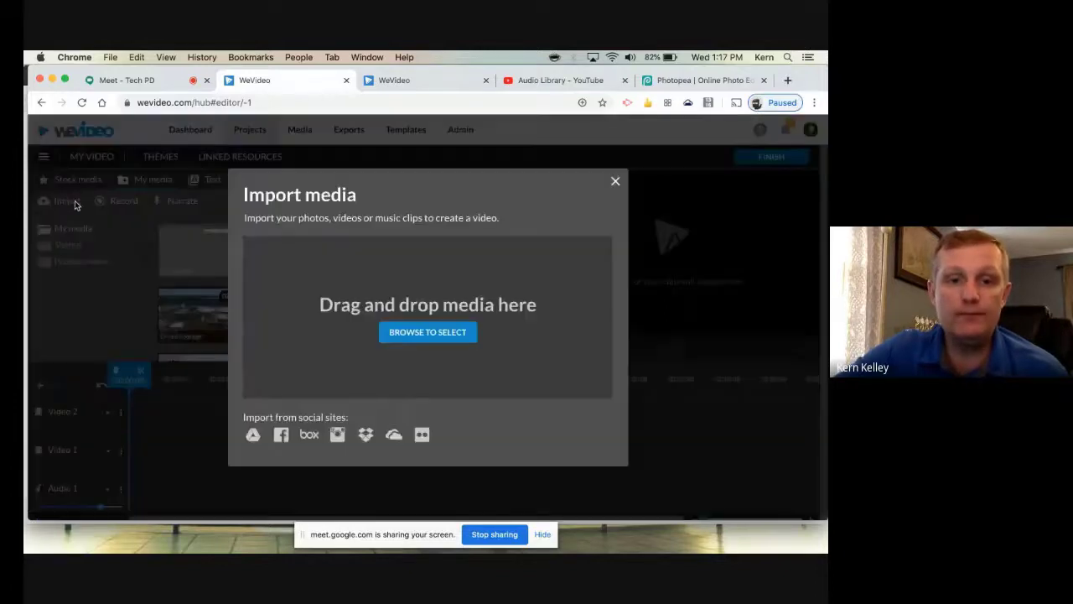
left_click(436, 337)
left_click(429, 335)
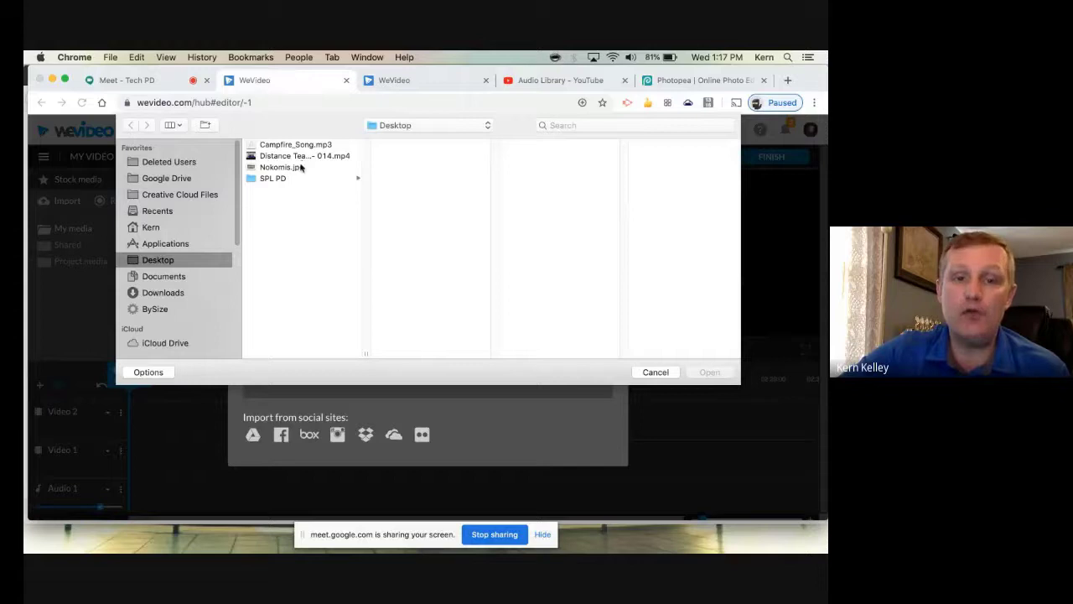
left_click(655, 371)
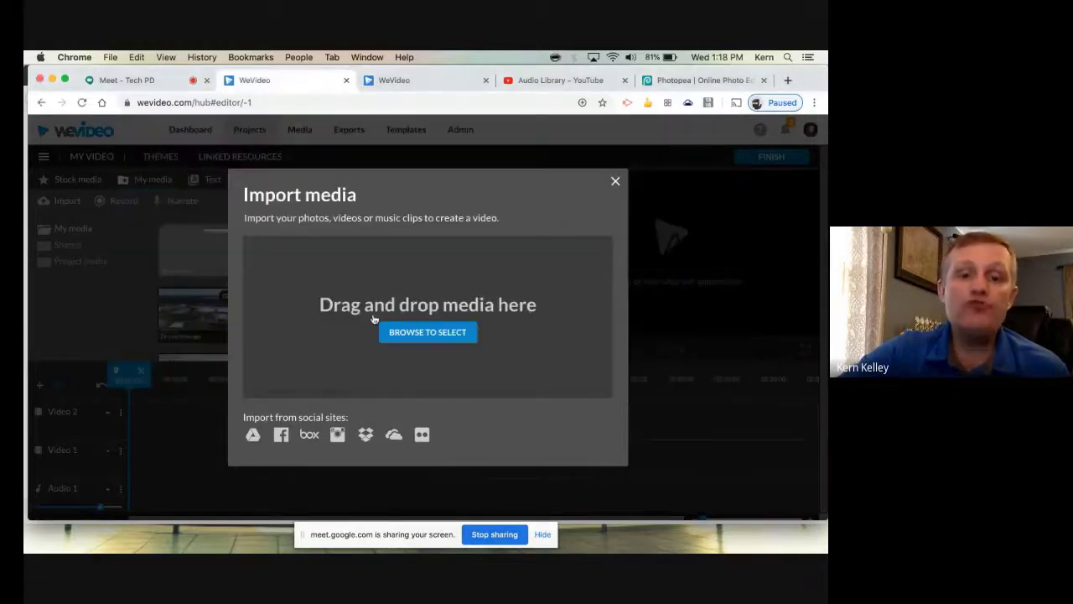
Browse the Google Drive folders as an import source and search the drive for "video"
left_click(256, 442)
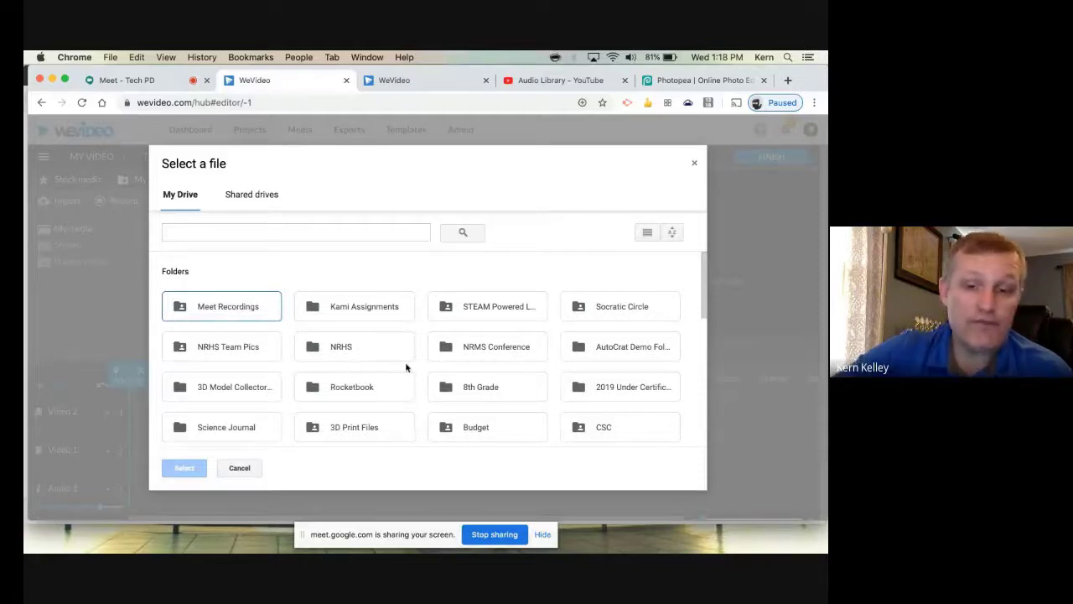
scroll(412, 316, "down", 5)
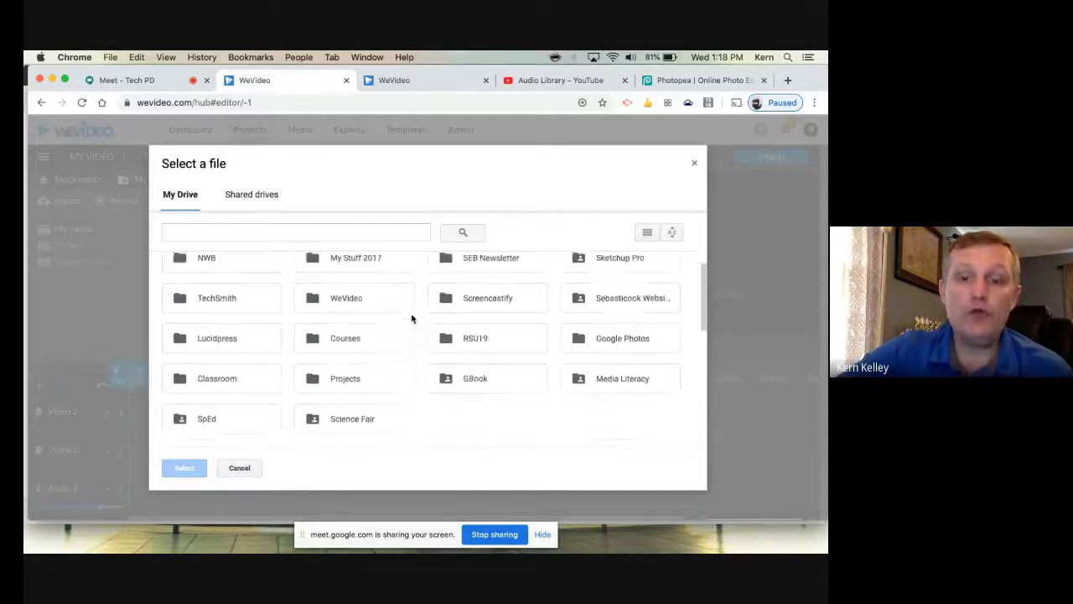
scroll(412, 317, "up", 5)
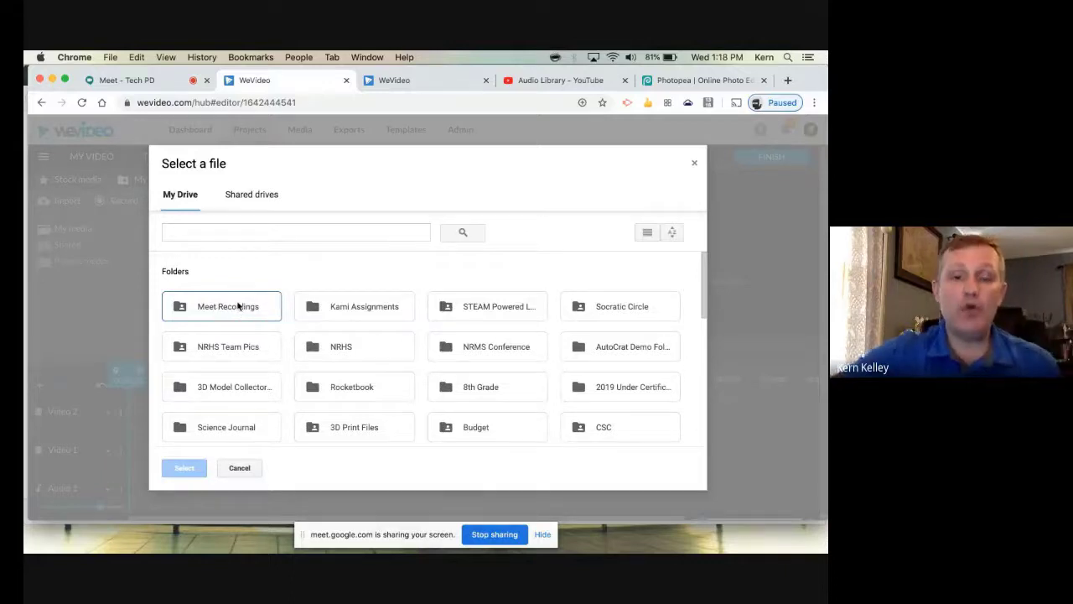
scroll(307, 338, "down", 10)
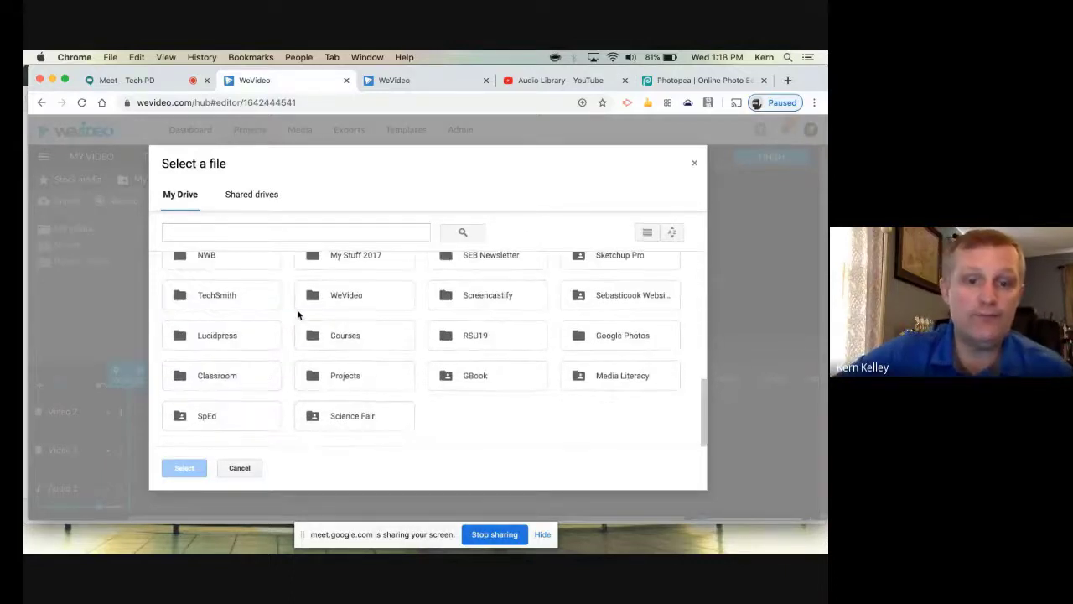
scroll(299, 311, "up", 10)
left_click(291, 231)
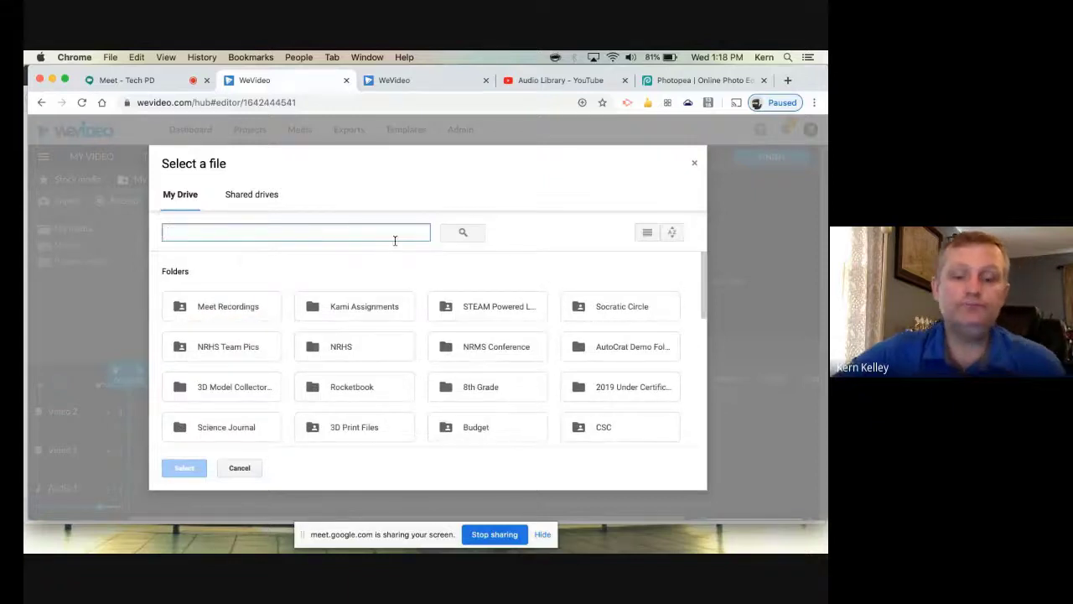
type("video")
key("Return")
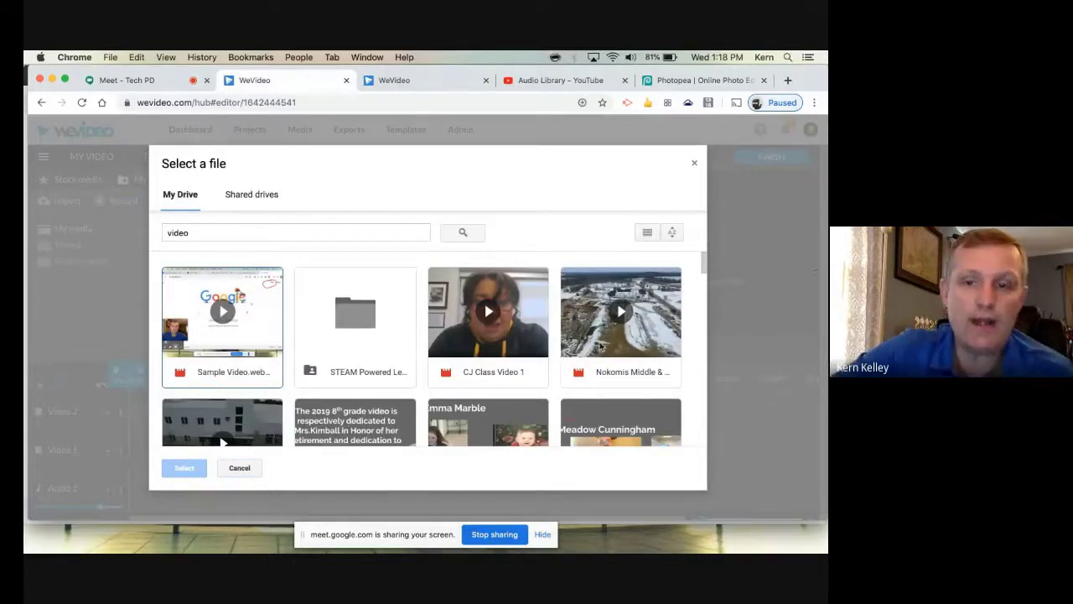
Import the Nokomis Middle & High School video from Google Drive and check for it in My media
left_click(631, 361)
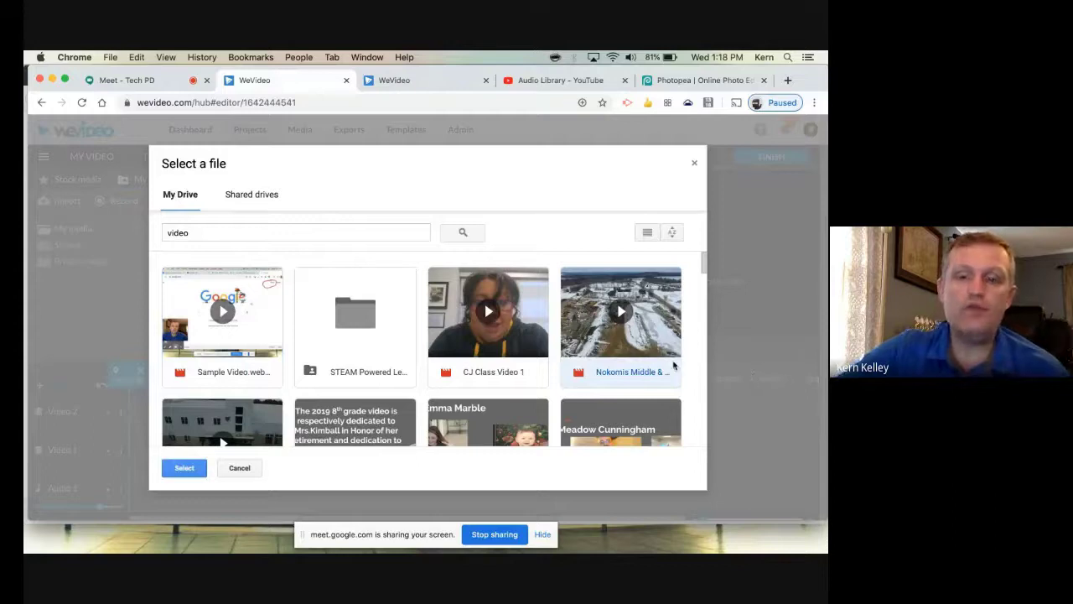
scroll(644, 337, "down", 2)
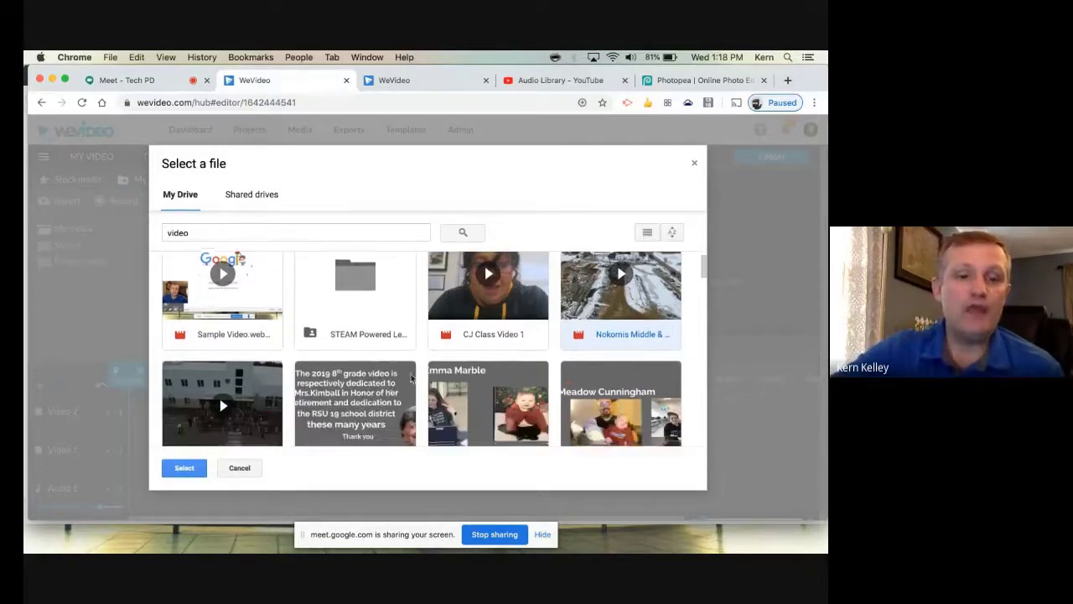
scroll(694, 343, "up", 2)
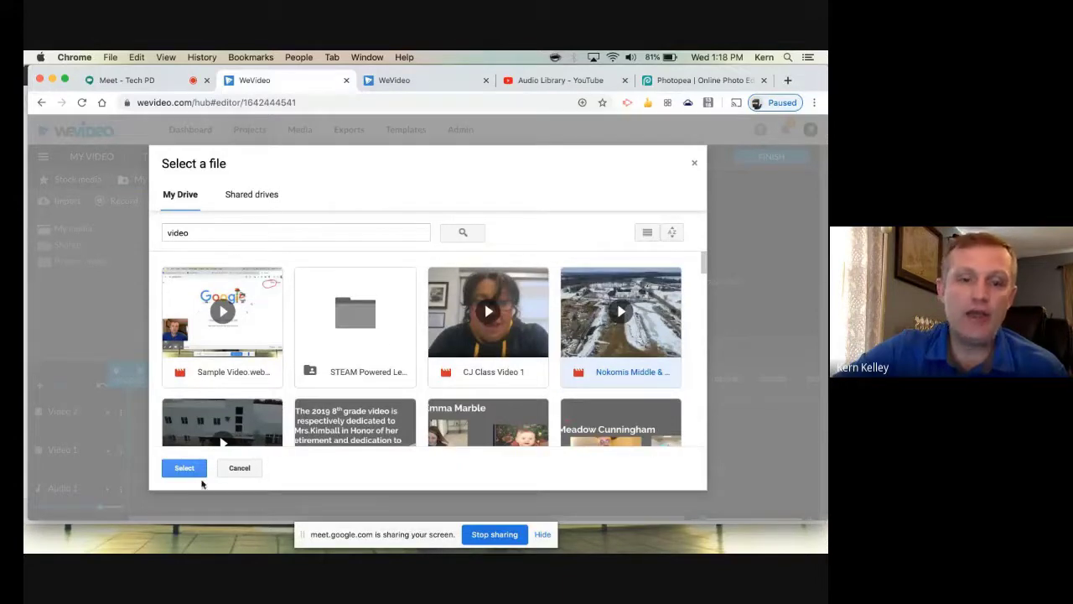
left_click(191, 469)
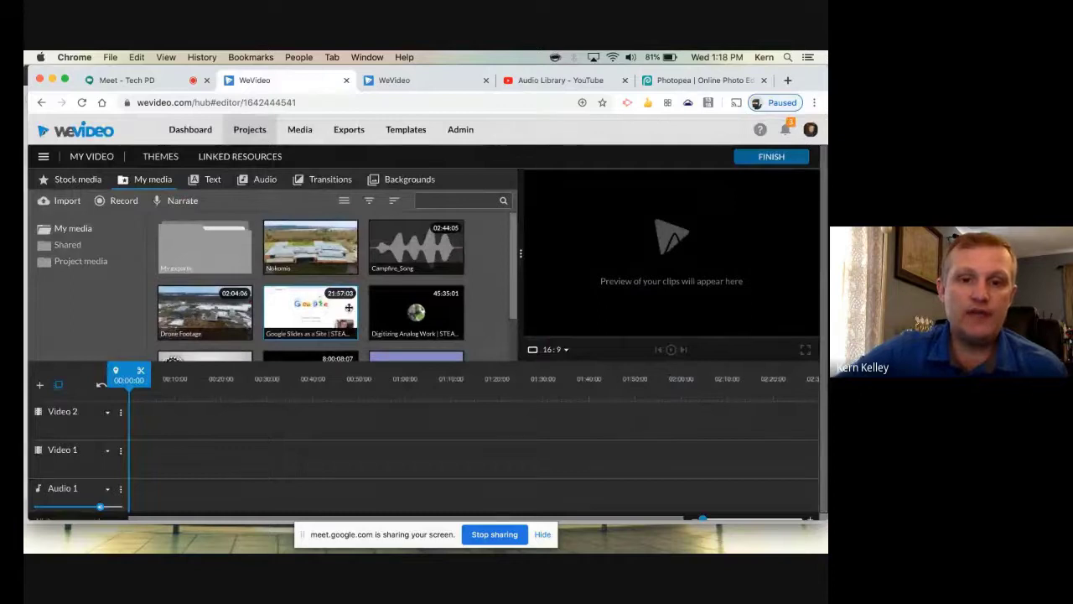
scroll(373, 319, "down", 2)
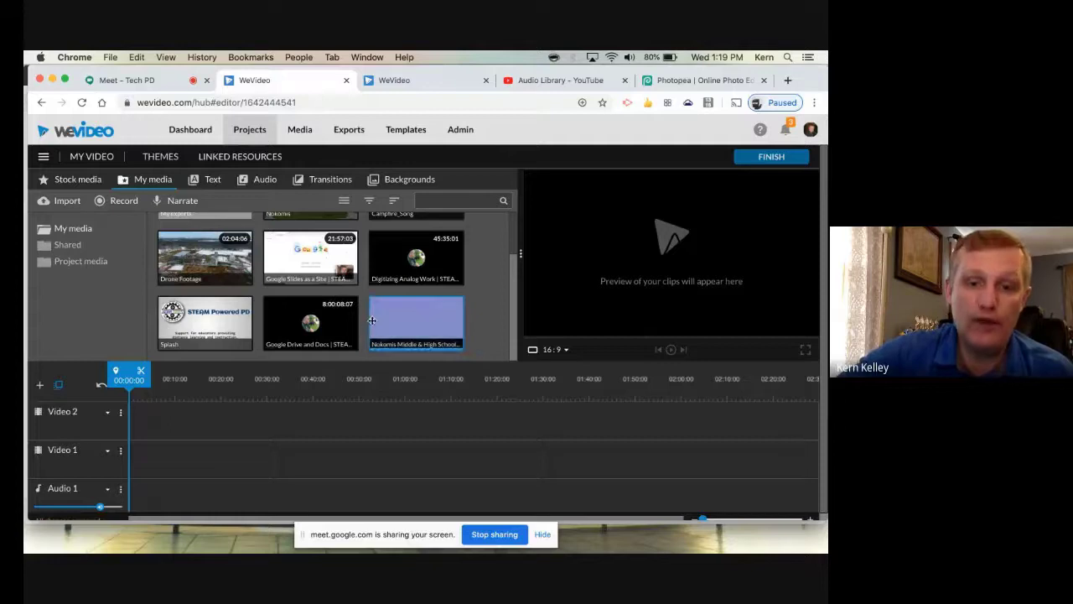
scroll(311, 352, "up", 1)
scroll(323, 285, "down", 1)
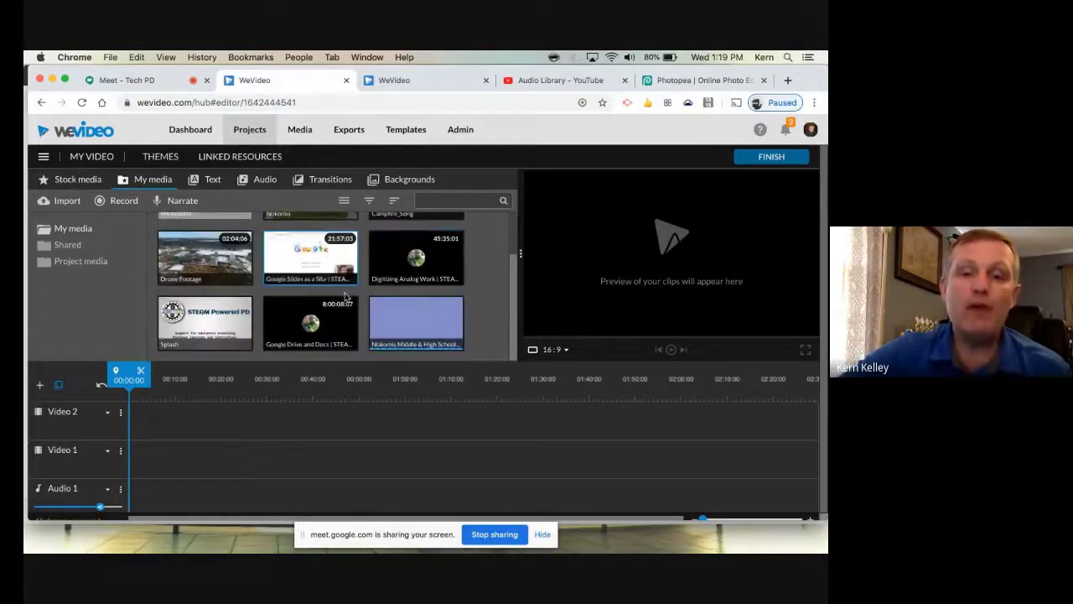
scroll(323, 268, "up", 1)
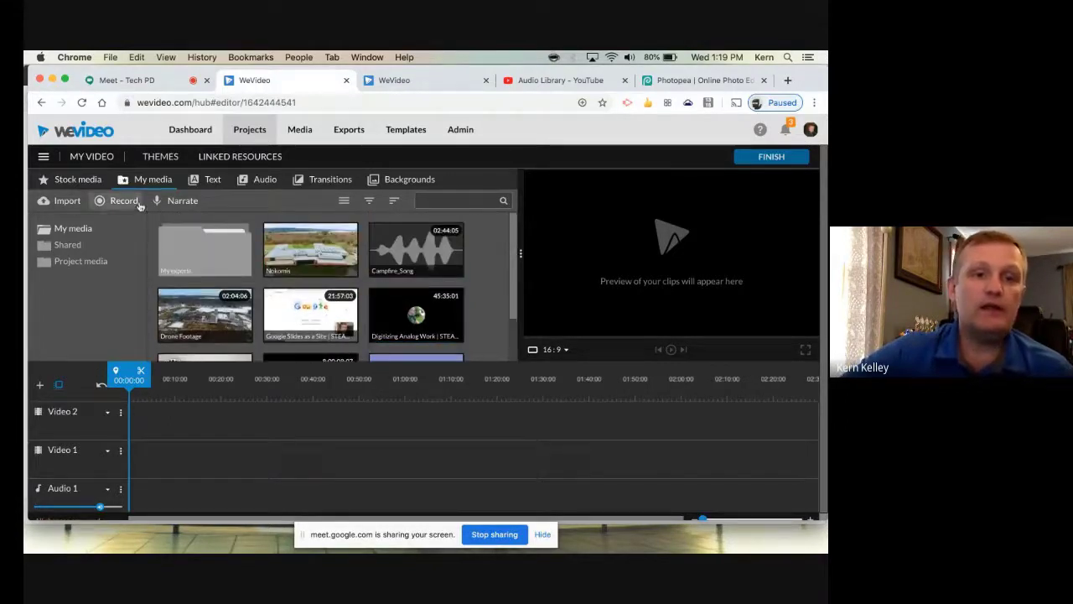
Look at Nokomis.jpg on the Desktop as a file to import, cancelling without importing it
left_click(67, 202)
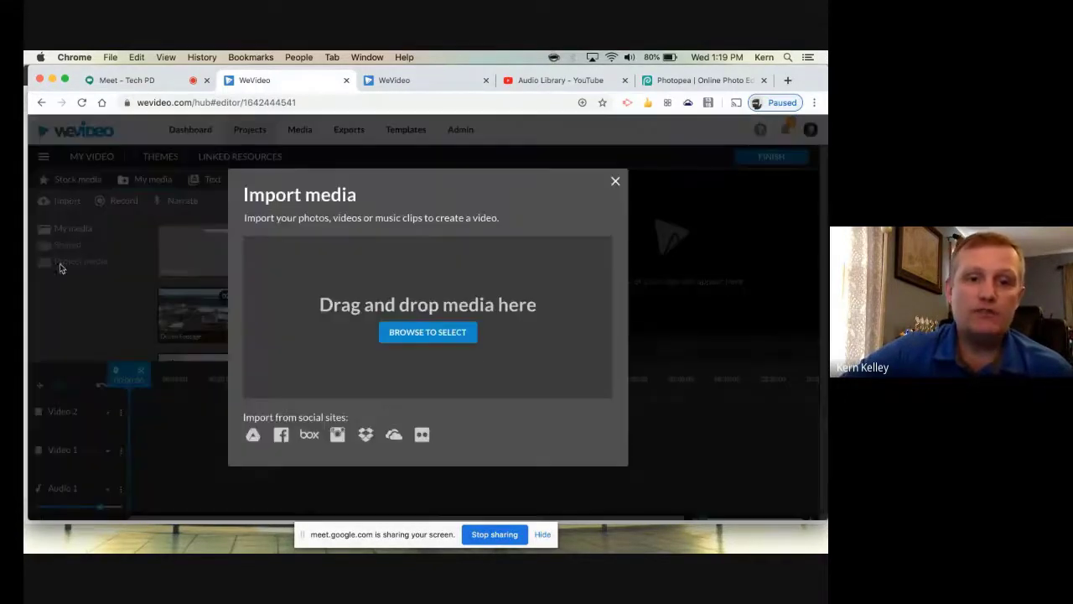
left_click(447, 331)
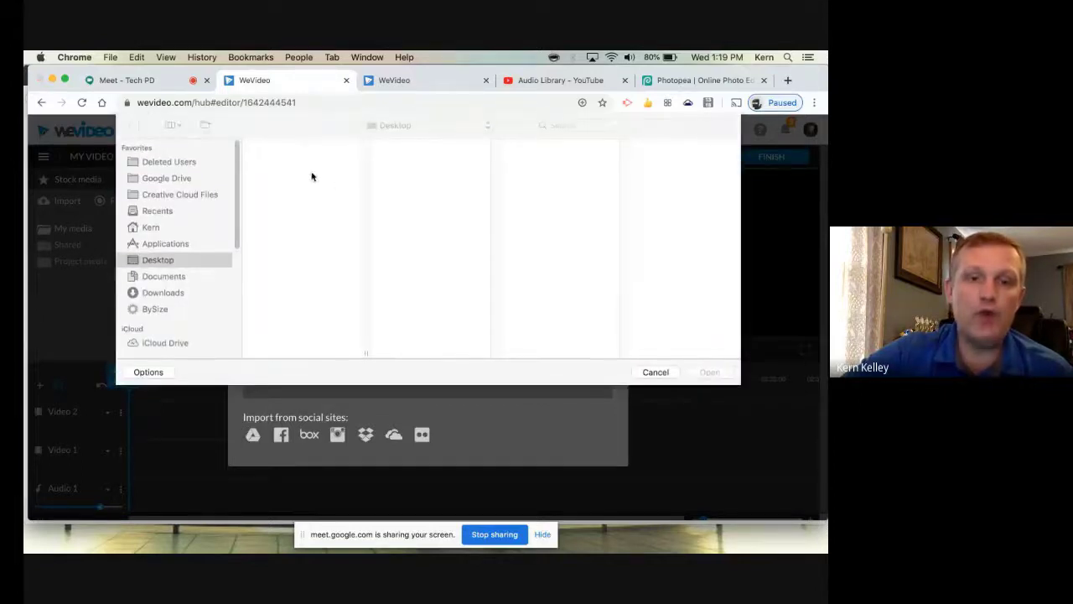
left_click(281, 167)
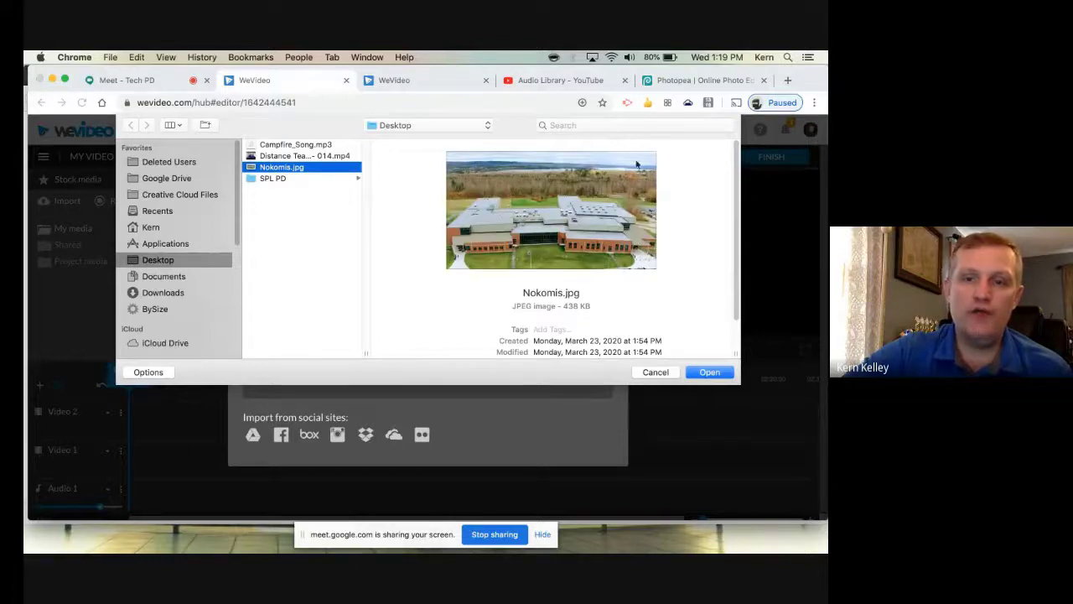
left_click(658, 372)
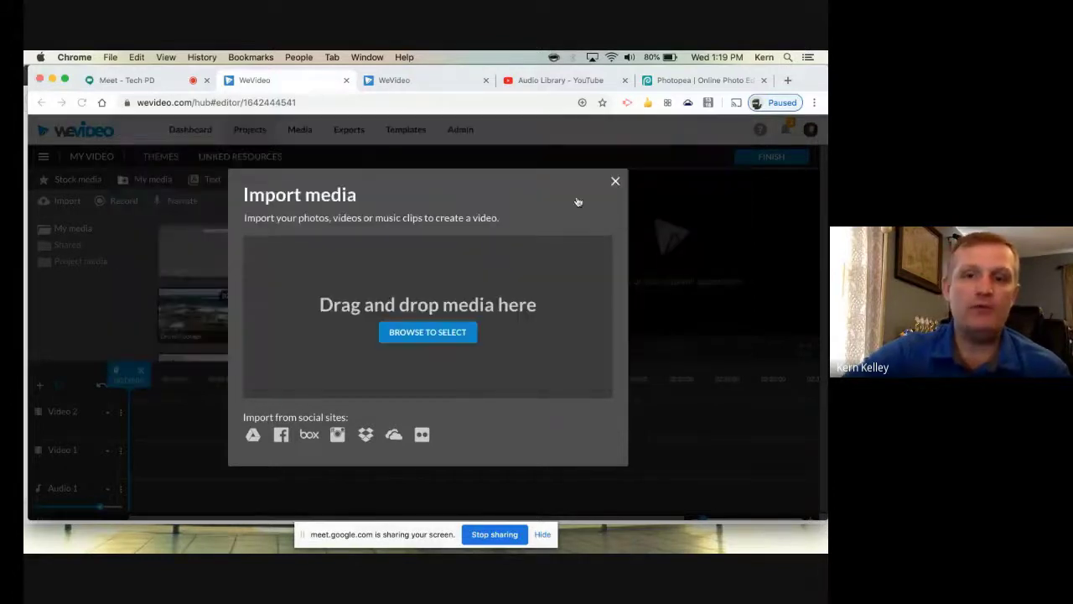
left_click(616, 181)
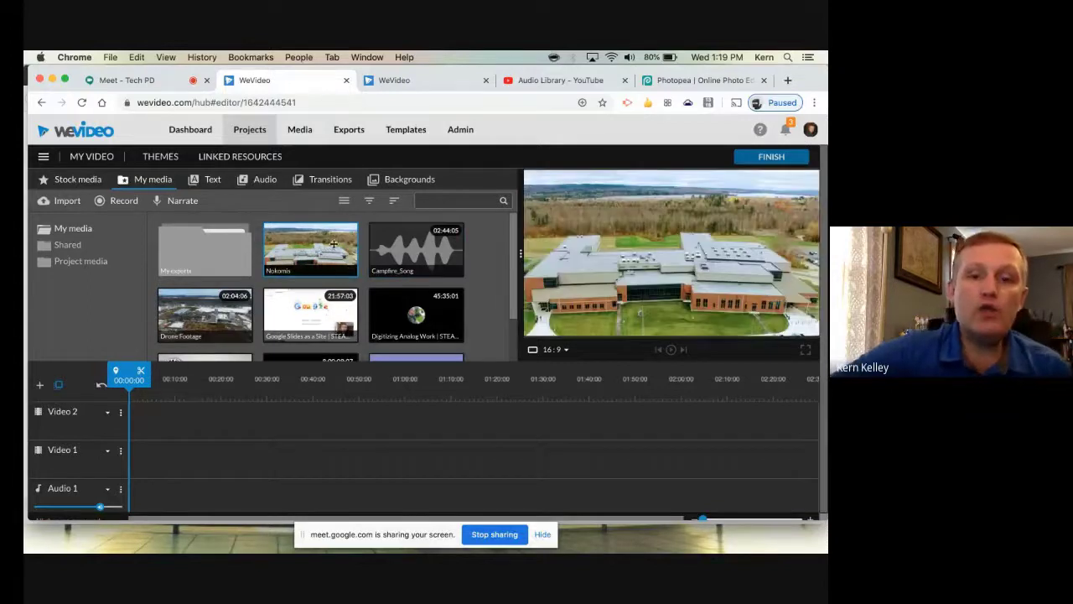
Place the Nokomis school image from My media at the start of the Video 1 track
left_click_drag(333, 243, 142, 454)
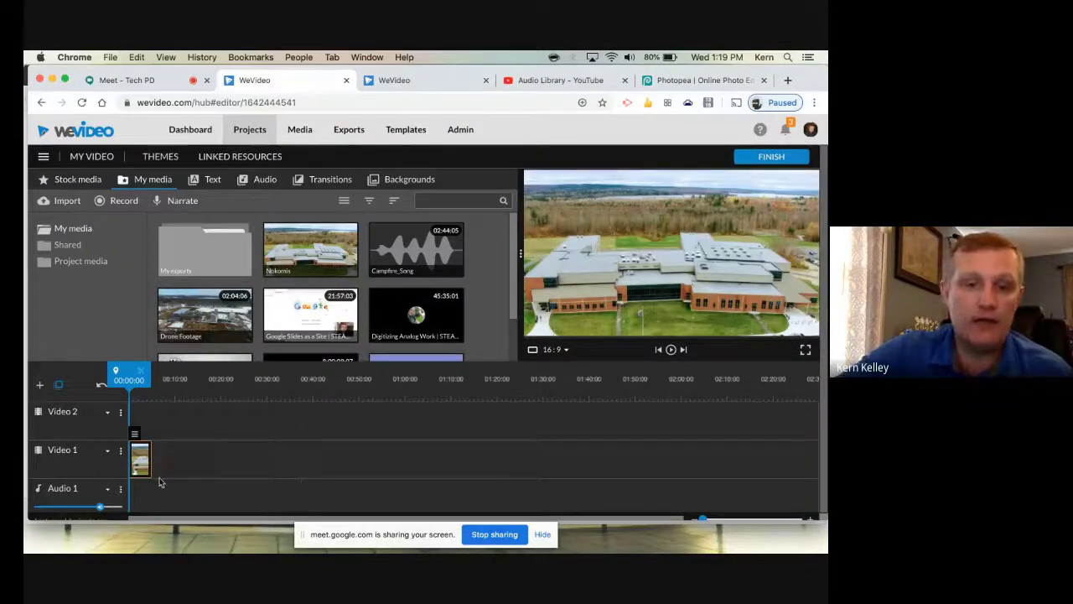
Extend the Nokomis image clip on Video 1 to about 16 seconds and place the playhead within it
left_click_drag(147, 462, 204, 460)
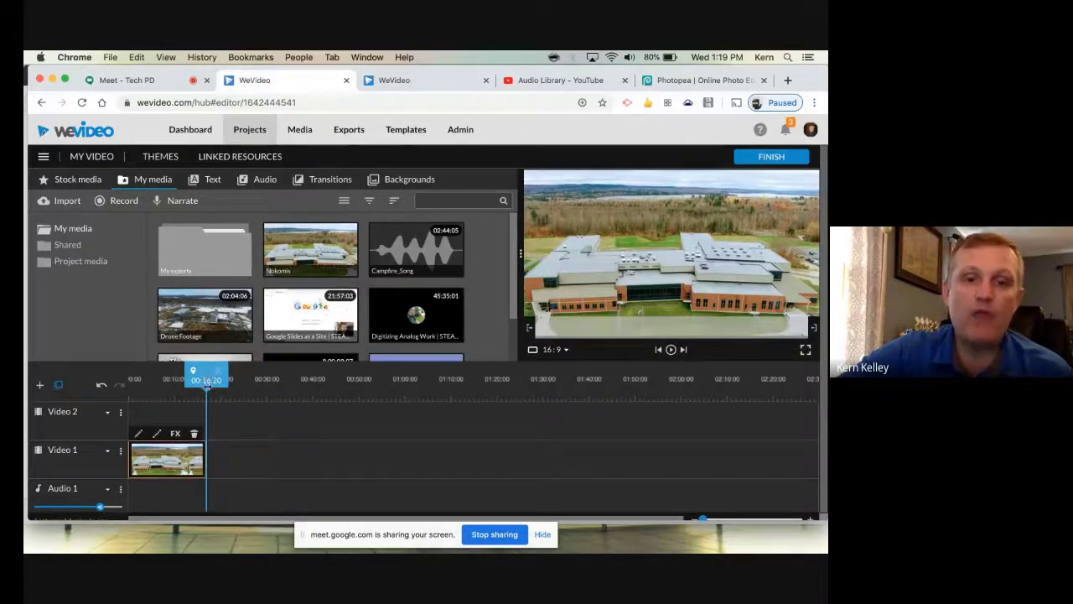
mouse_move(207, 384)
left_mouse_down()
mouse_move(151, 383)
mouse_move(207, 382)
left_mouse_up()
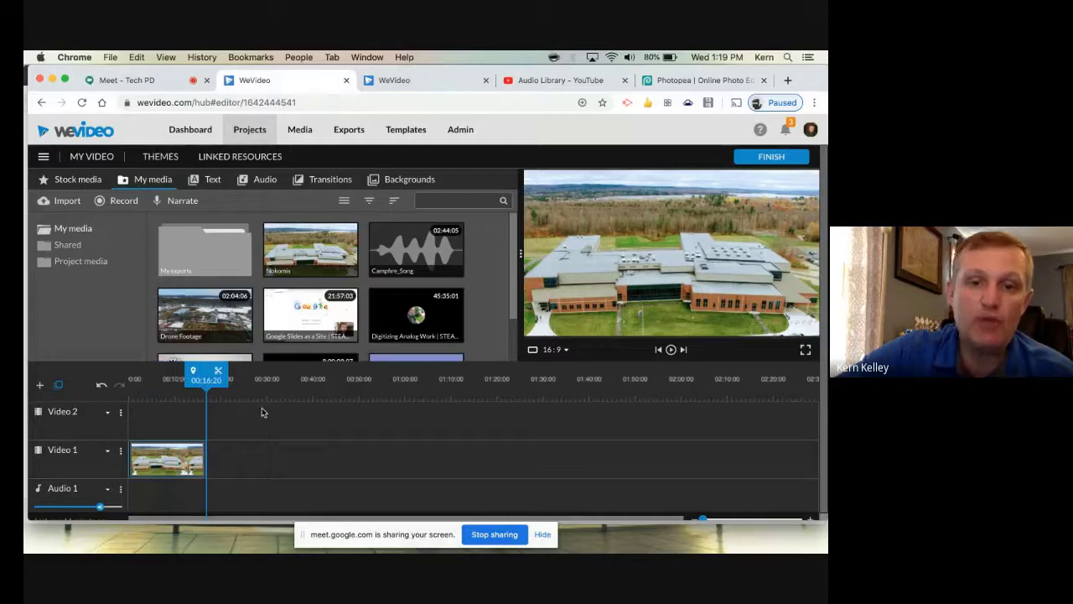
mouse_move(262, 411)
left_mouse_down()
mouse_move(149, 396)
mouse_move(197, 399)
mouse_move(179, 394)
left_mouse_up()
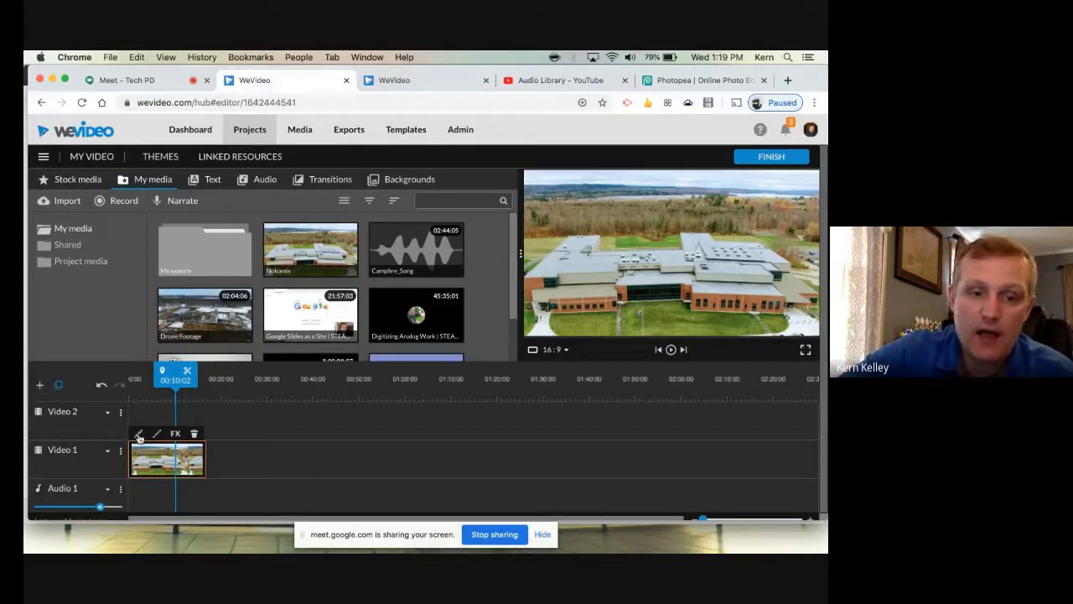
Open the Nokomis clip for editing, rotate it counterclockwise through a full turn, and switch its Fit to the other option
left_click(139, 434)
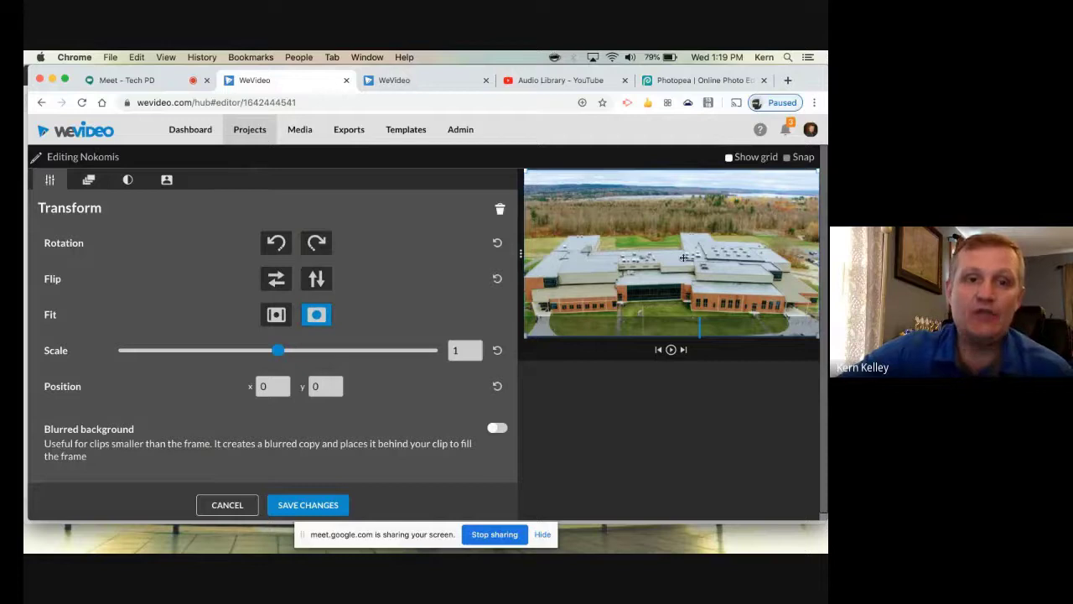
left_click(276, 245)
left_click(278, 245)
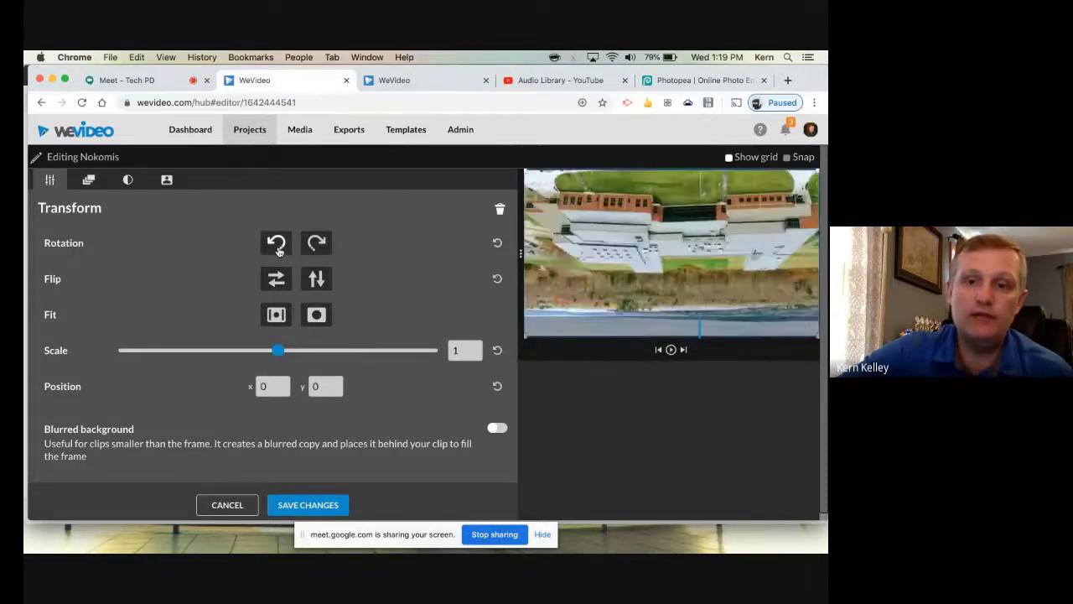
left_click(278, 246)
left_click(278, 246)
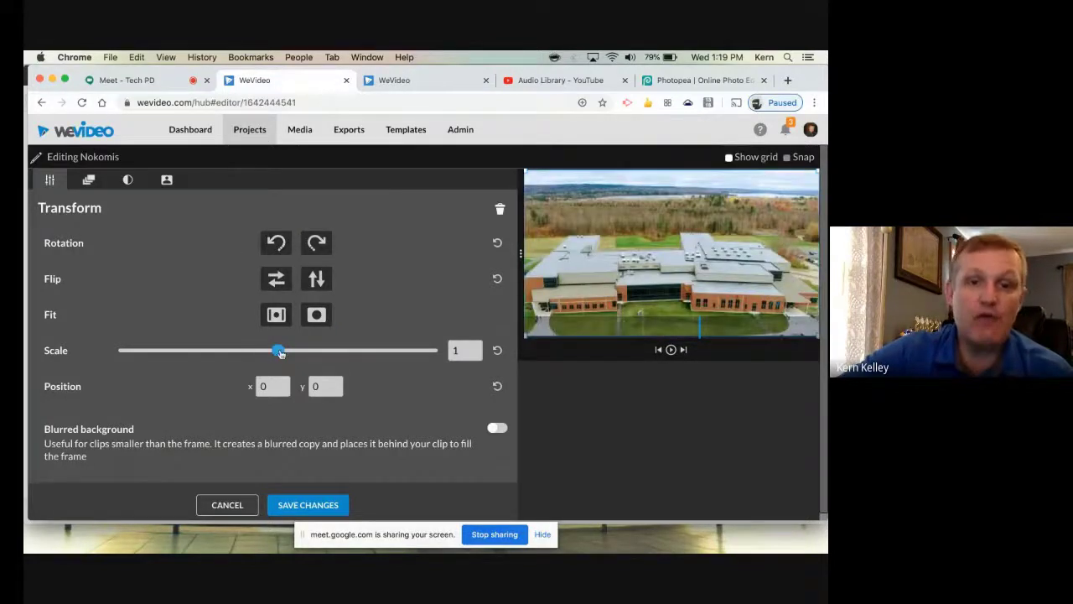
mouse_move(280, 353)
left_mouse_down()
mouse_move(307, 354)
mouse_move(256, 365)
mouse_move(269, 368)
left_mouse_up()
left_click(276, 316)
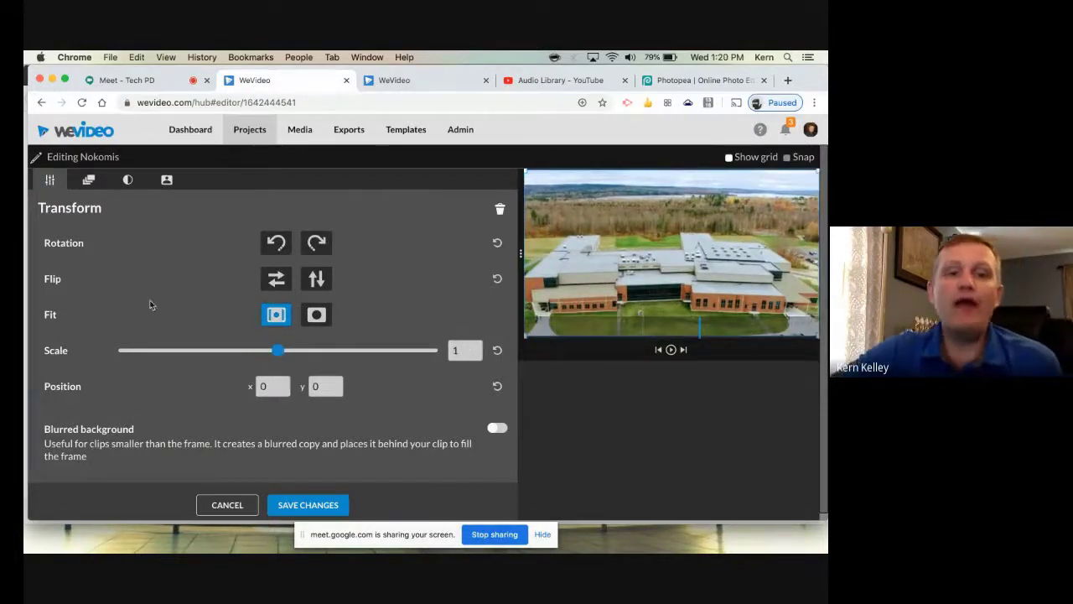
Set the Nokomis clip's animation start to scale 1.88 and position x -117, y -761
left_click(88, 179)
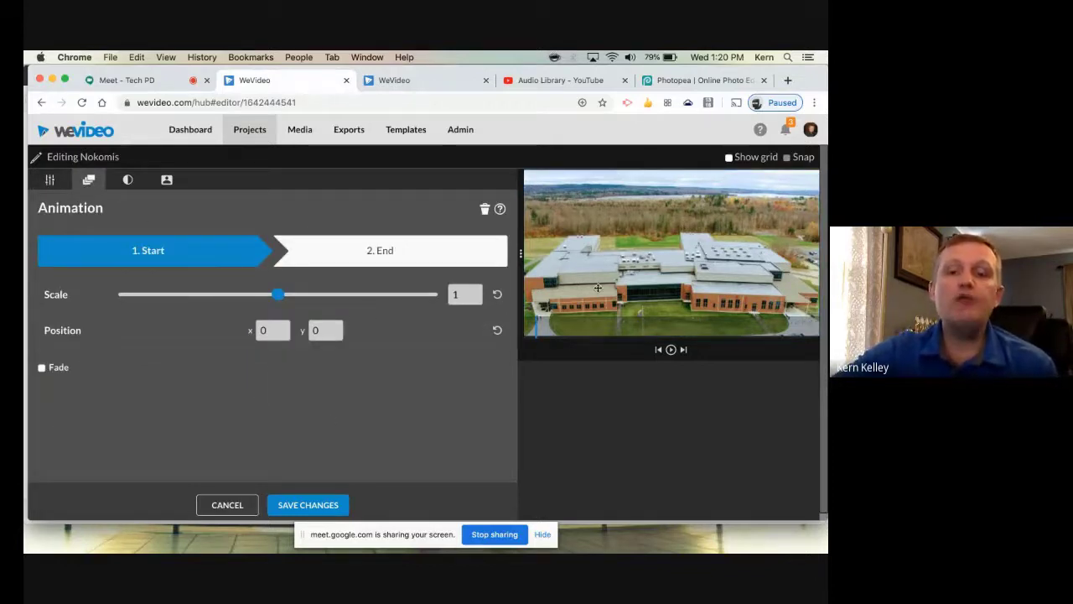
left_click_drag(288, 299, 322, 294)
mouse_move(699, 230)
left_mouse_down()
mouse_move(679, 245)
mouse_move(685, 236)
left_mouse_up()
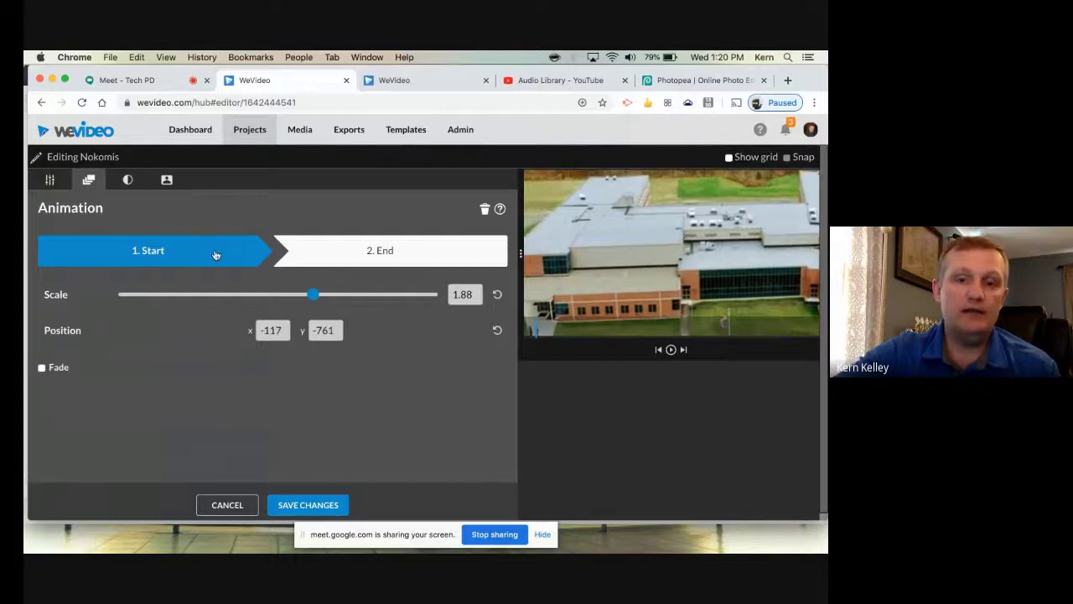
Set the Nokomis clip's animation end to scale 1.72 and position x -1095, y -621, and save the changes
left_click(399, 255)
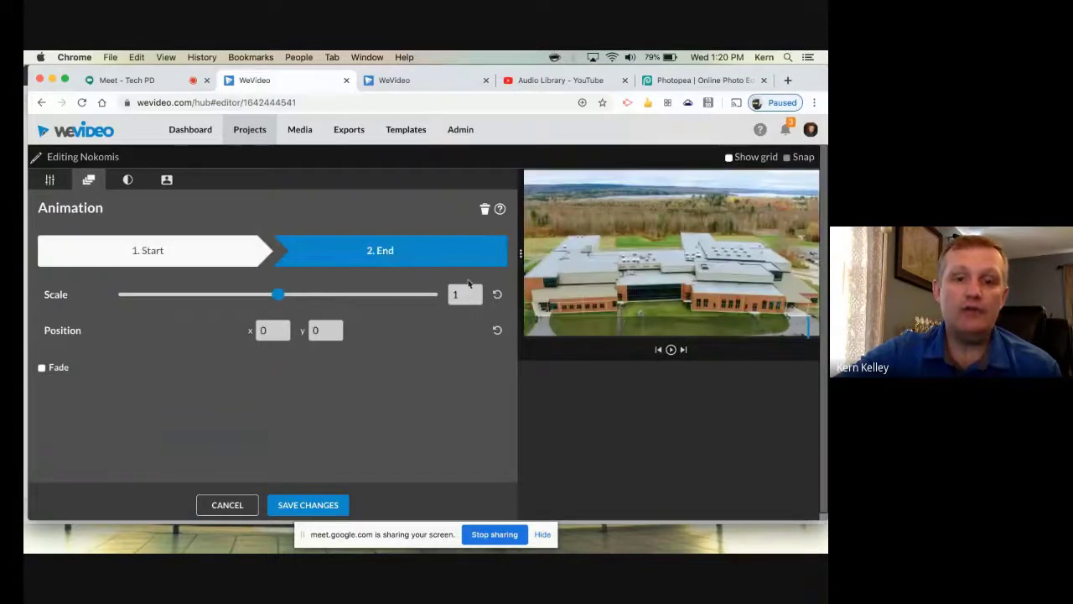
left_click_drag(278, 294, 307, 294)
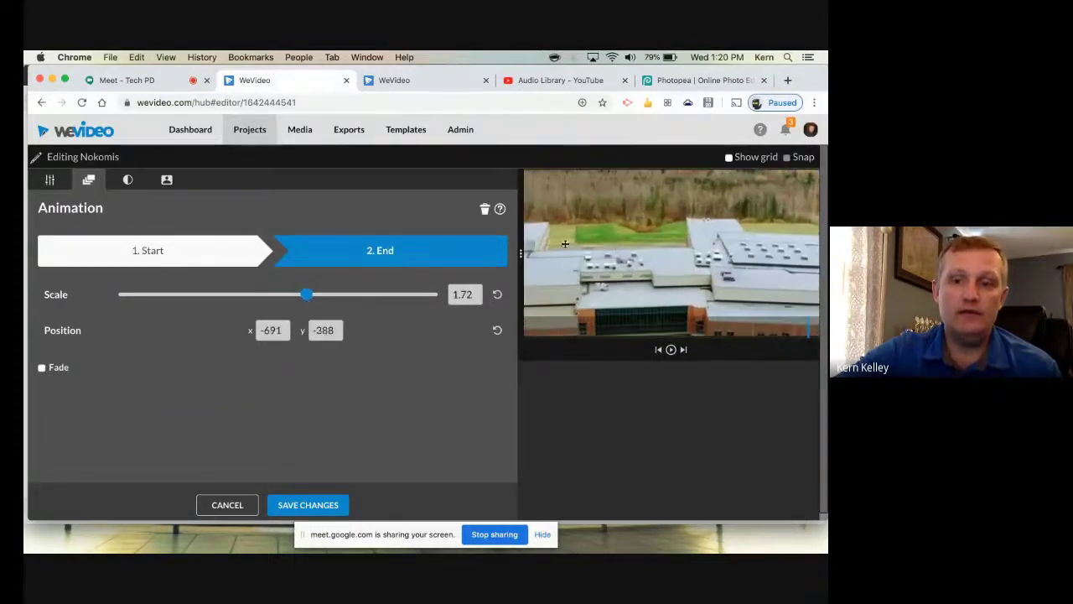
left_click_drag(604, 247, 644, 249)
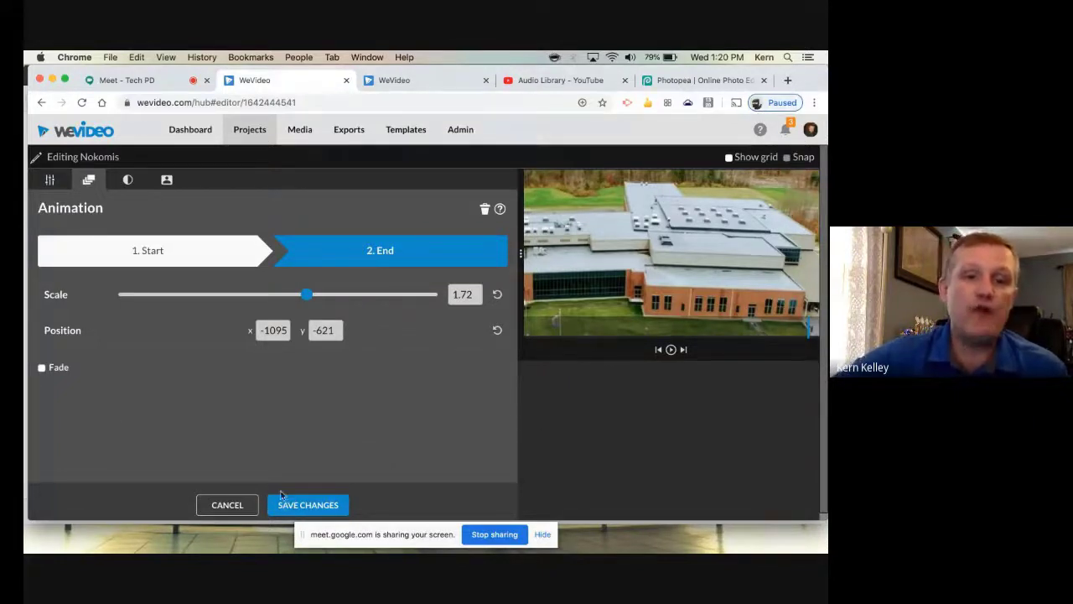
left_click(304, 506)
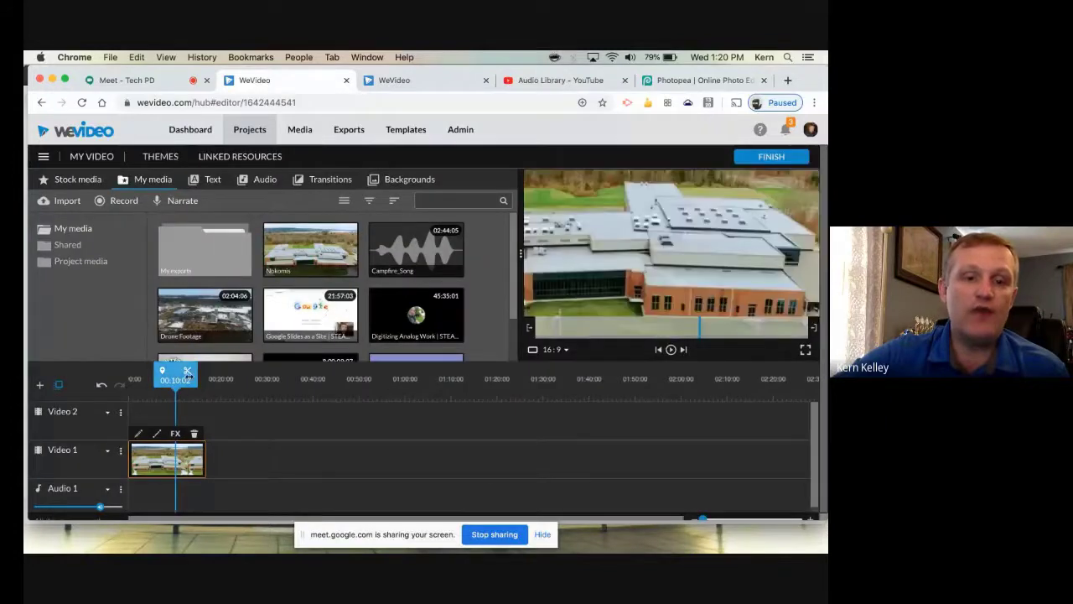
Play back the Nokomis clip's animation from the start and look over the available effects without applying any
left_click_drag(175, 371, 132, 366)
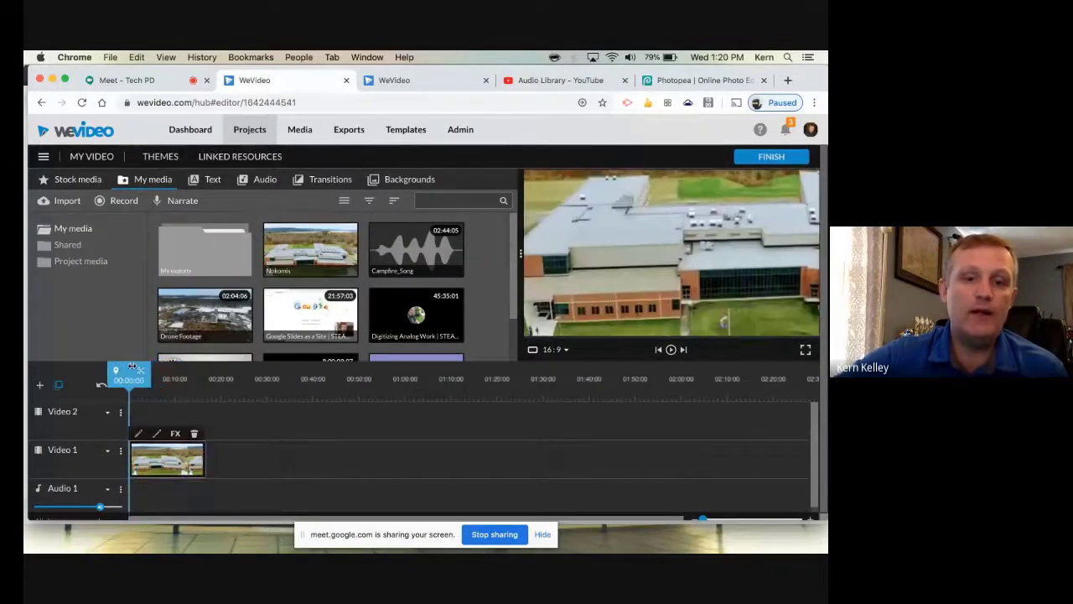
key("space")
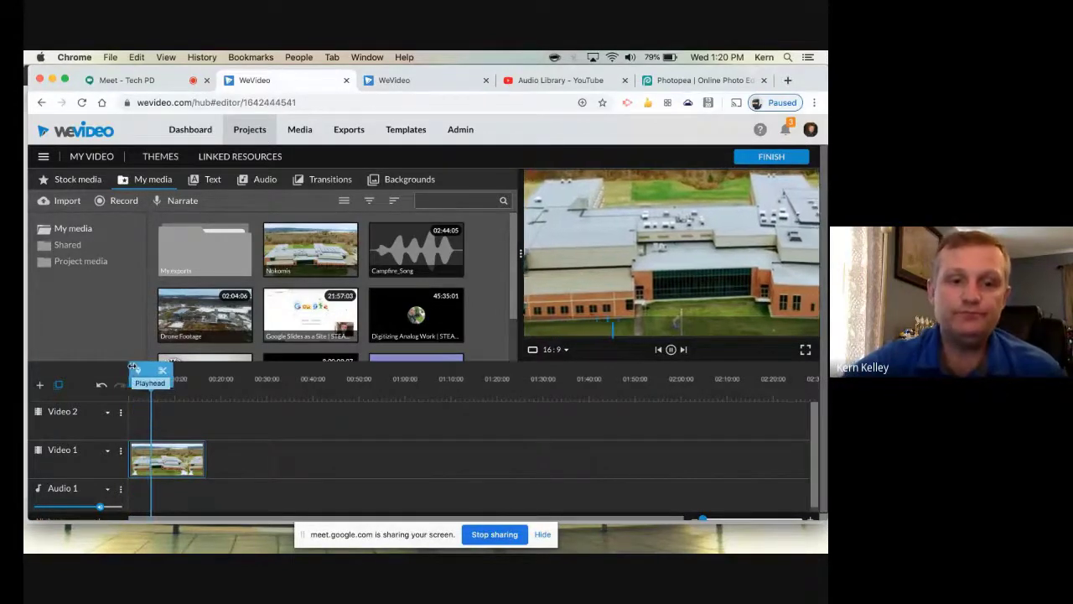
key("space")
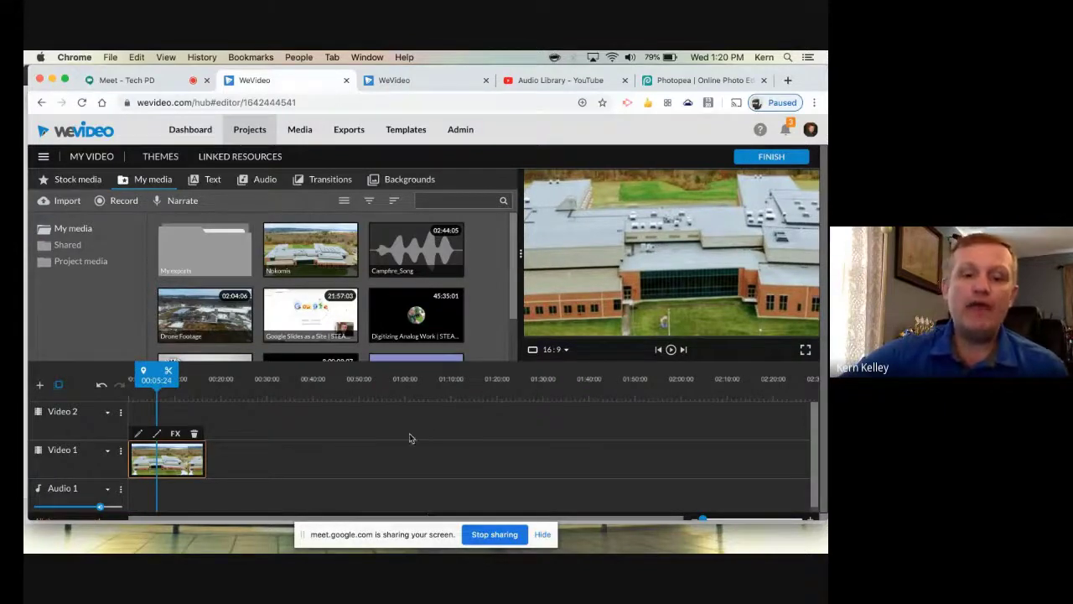
key("space")
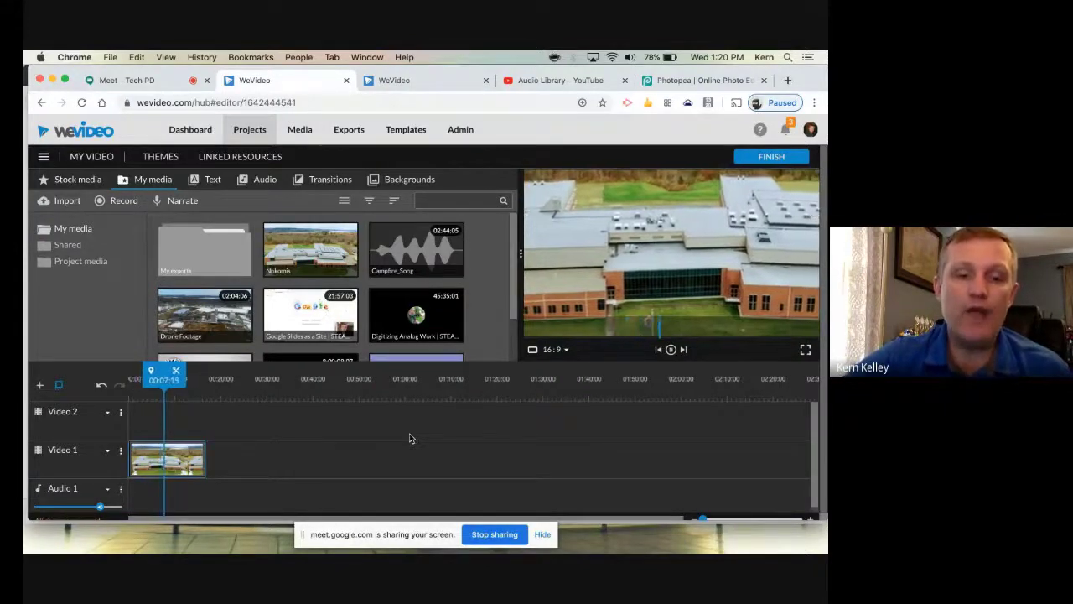
key("space")
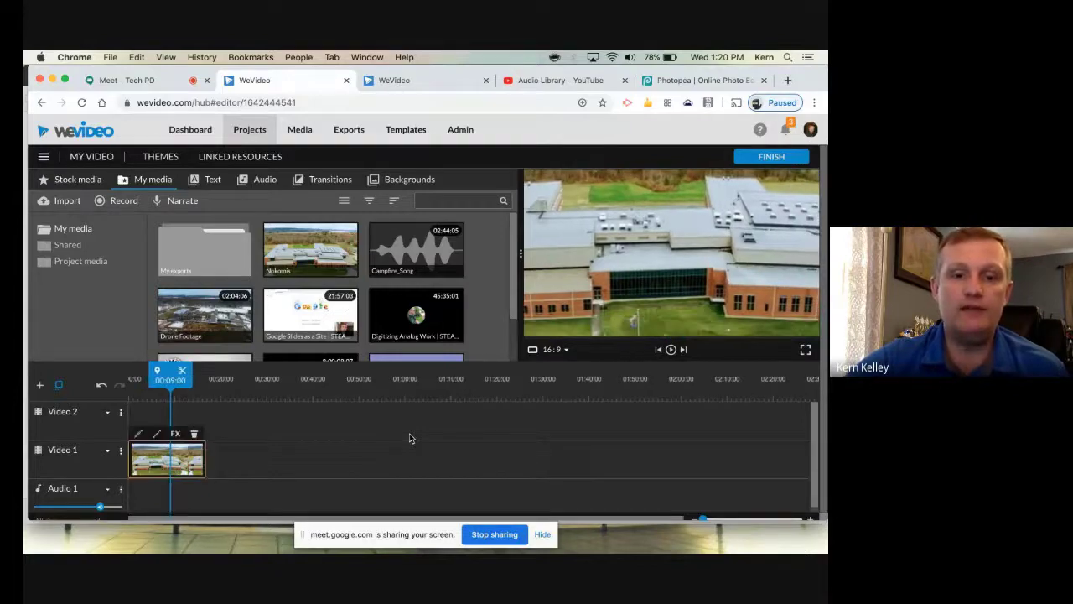
left_click(175, 433)
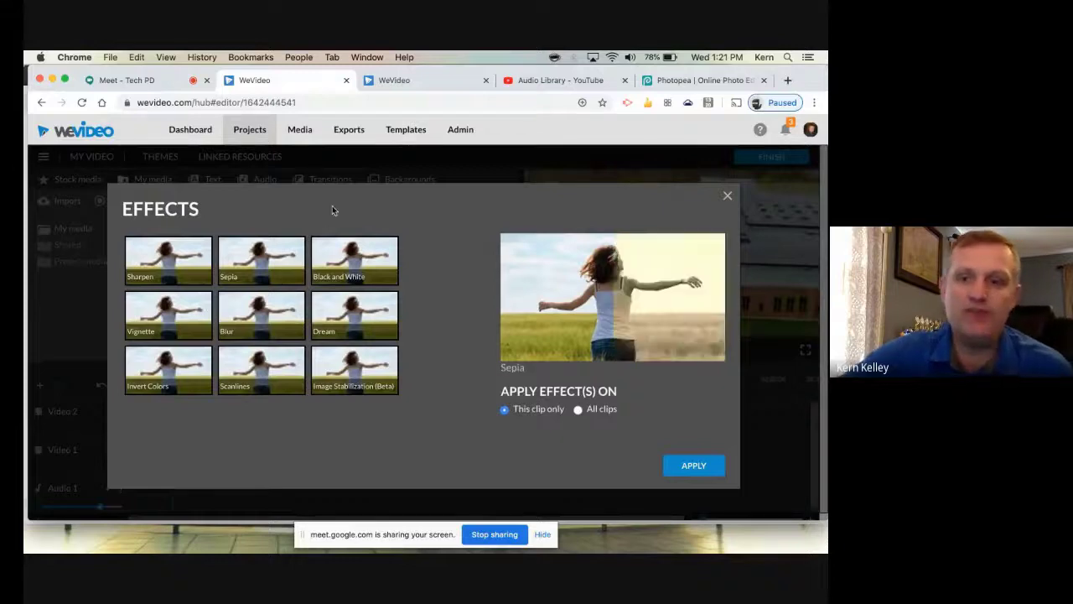
left_click(728, 198)
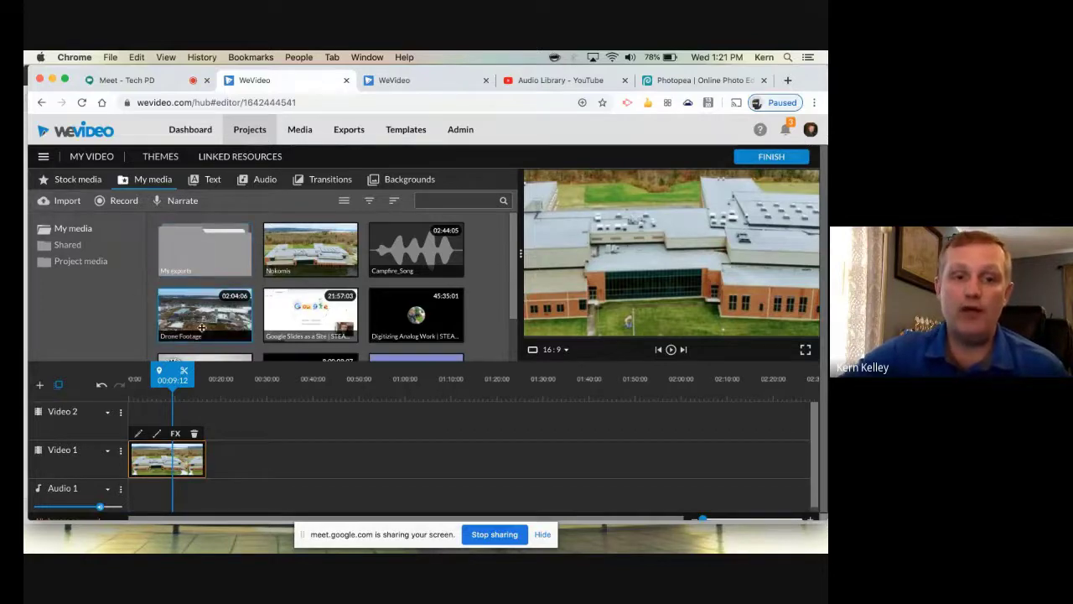
Place the Drone Footage video on the Video 1 track directly after the Nokomis image clip
left_click_drag(215, 310, 248, 455)
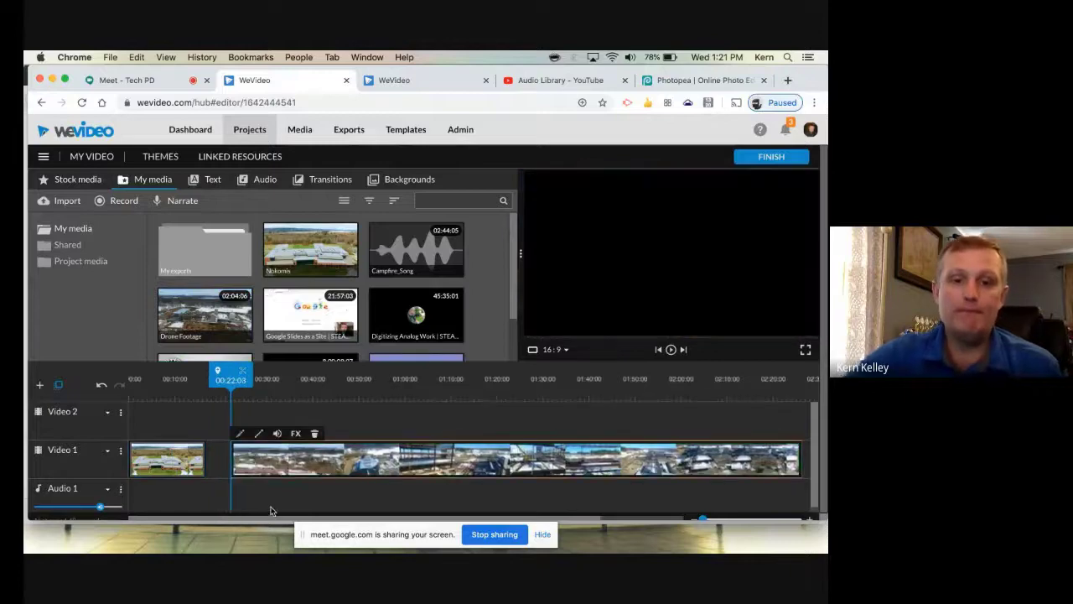
left_click_drag(384, 436, 291, 429)
Play back the cut from the Nokomis image to the Drone Footage with the sound turned up, and scrub further into the footage
mouse_move(195, 371)
left_mouse_down()
mouse_move(155, 374)
mouse_move(404, 394)
mouse_move(189, 386)
left_mouse_up()
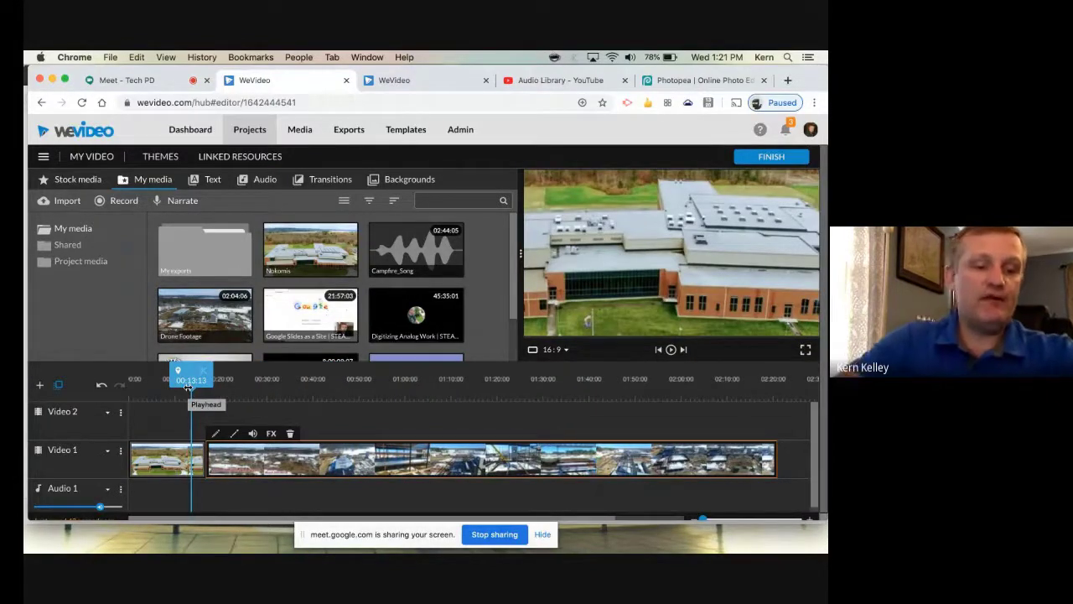
key("space")
key("XF86AudioRaiseVolume")
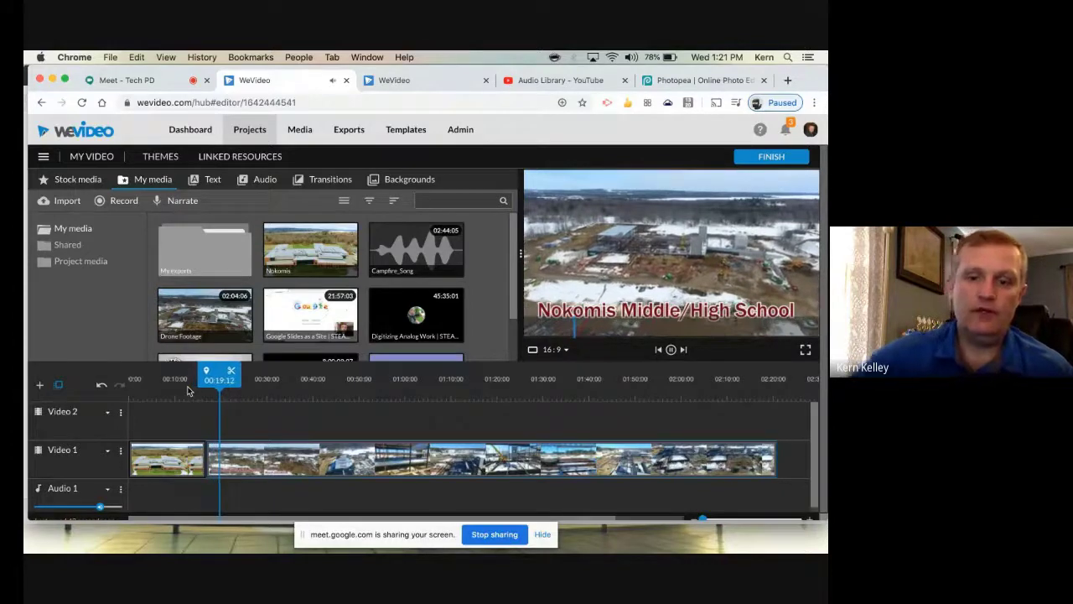
key("space")
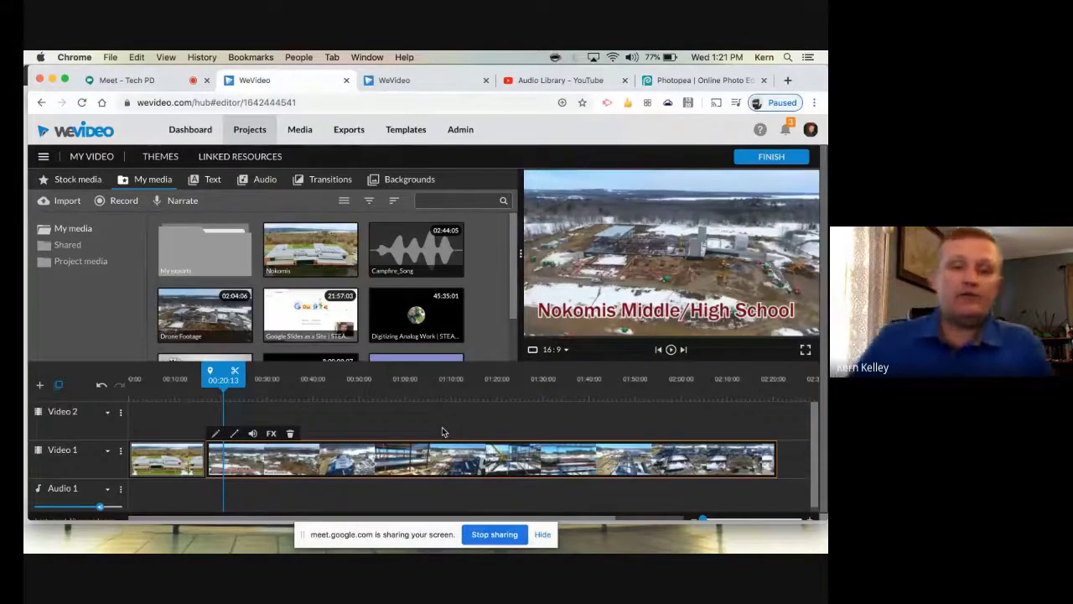
left_click_drag(224, 383, 193, 386)
key("space")
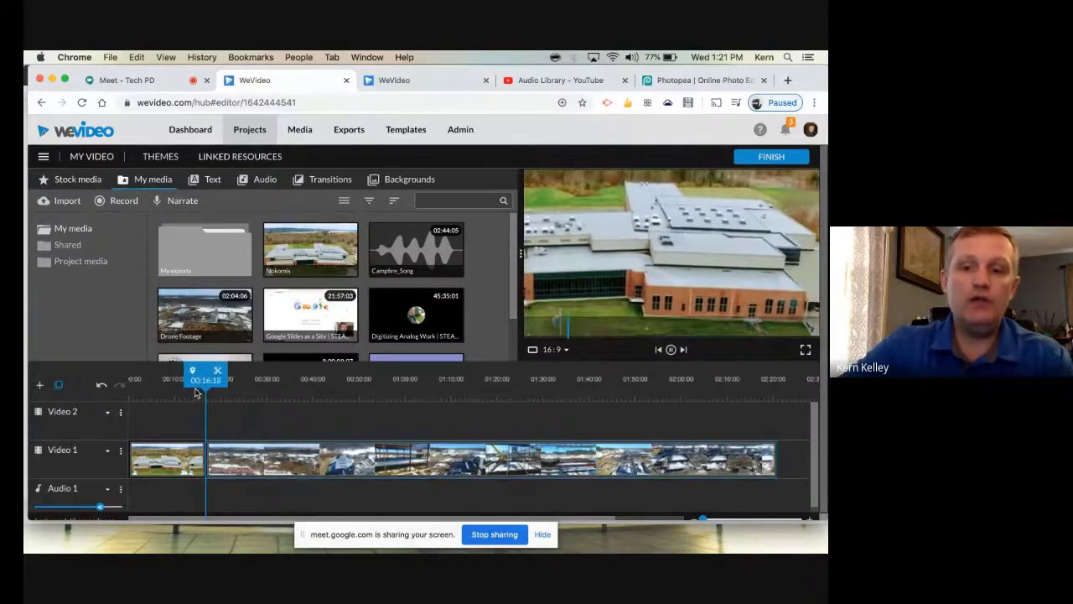
key("space")
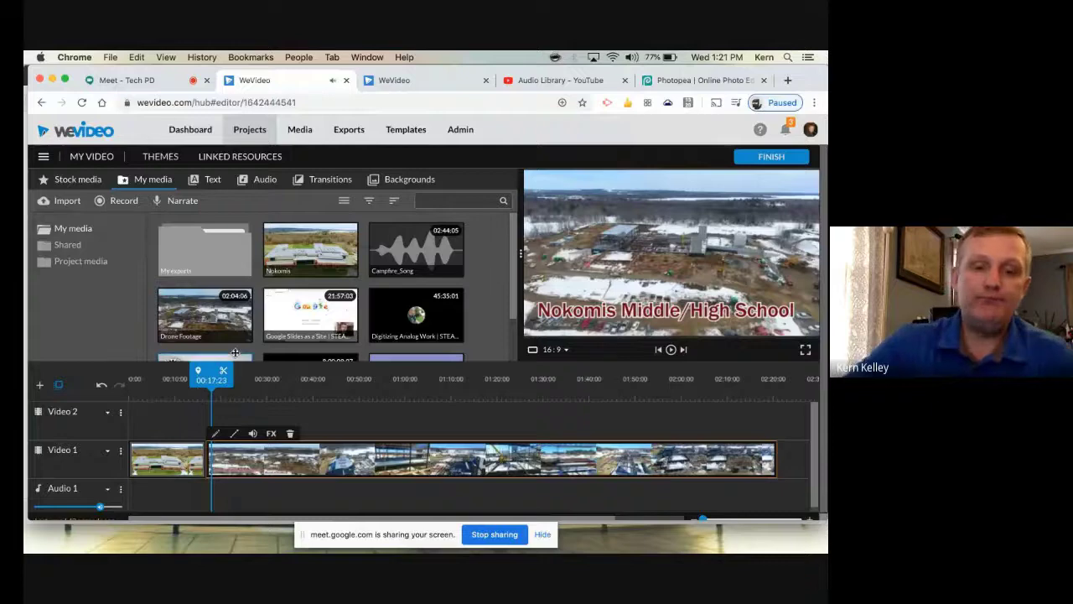
left_click(210, 382)
left_click_drag(209, 382, 281, 378)
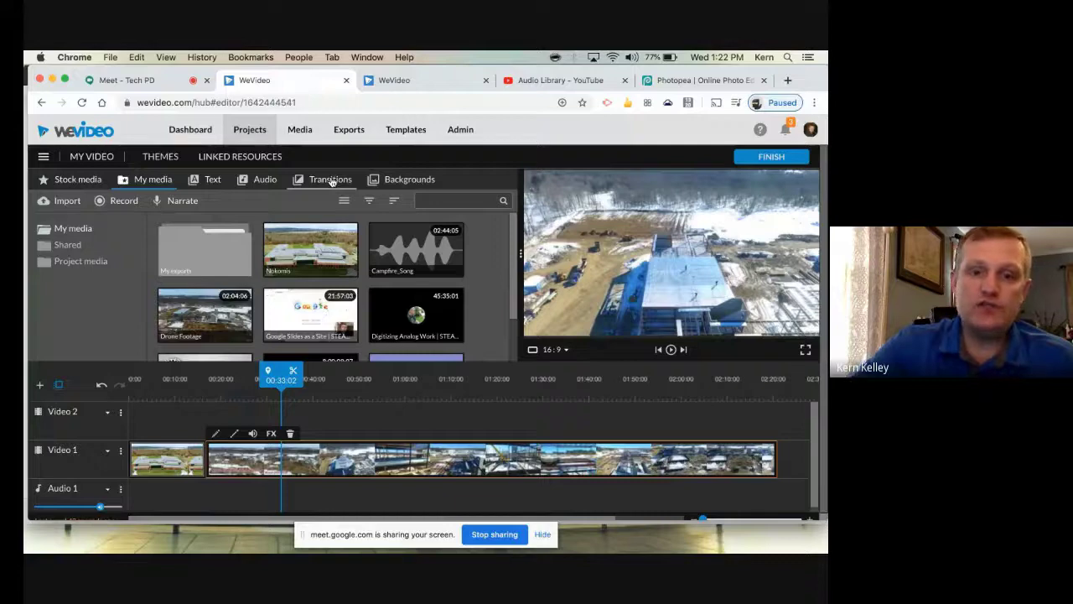
Look through the standard transitions and add a Cross fade between the Nokomis image and the Drone Footage
left_click(332, 183)
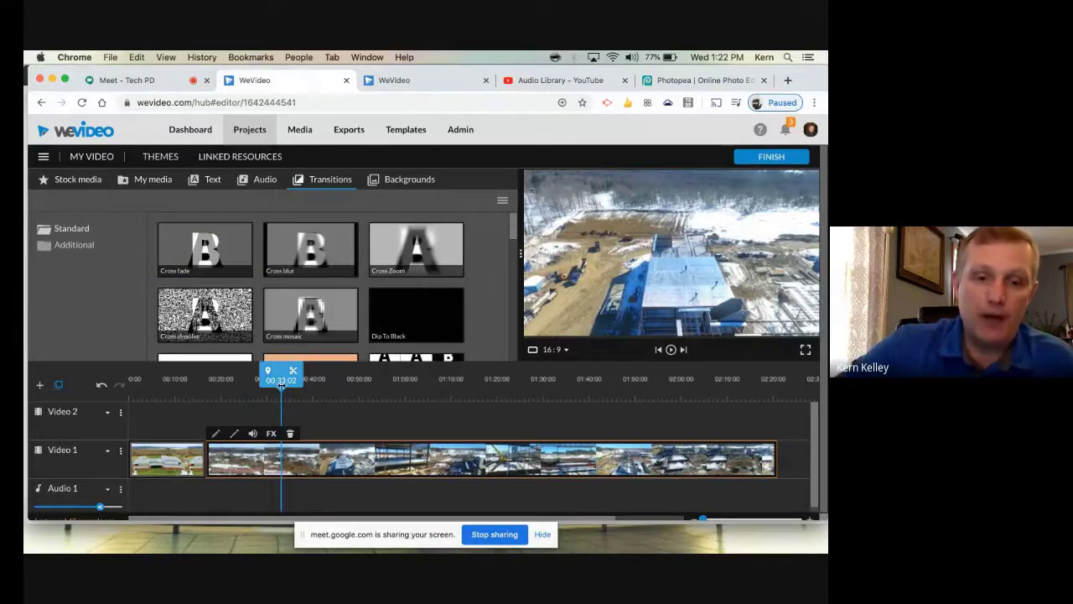
left_click_drag(270, 379, 245, 394)
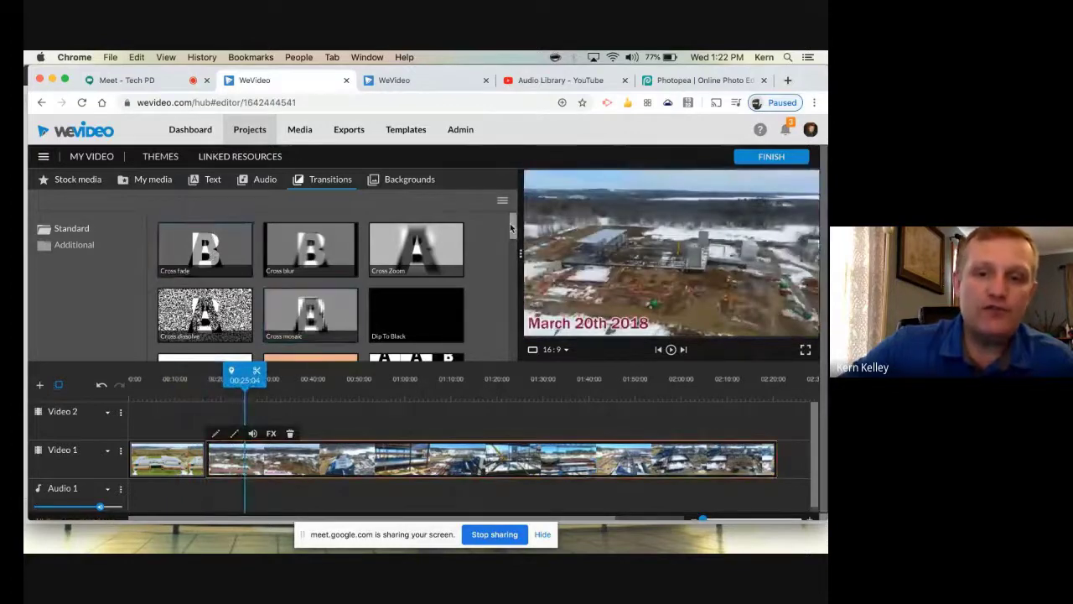
mouse_move(511, 227)
left_mouse_down()
mouse_move(494, 343)
mouse_move(515, 356)
left_mouse_up()
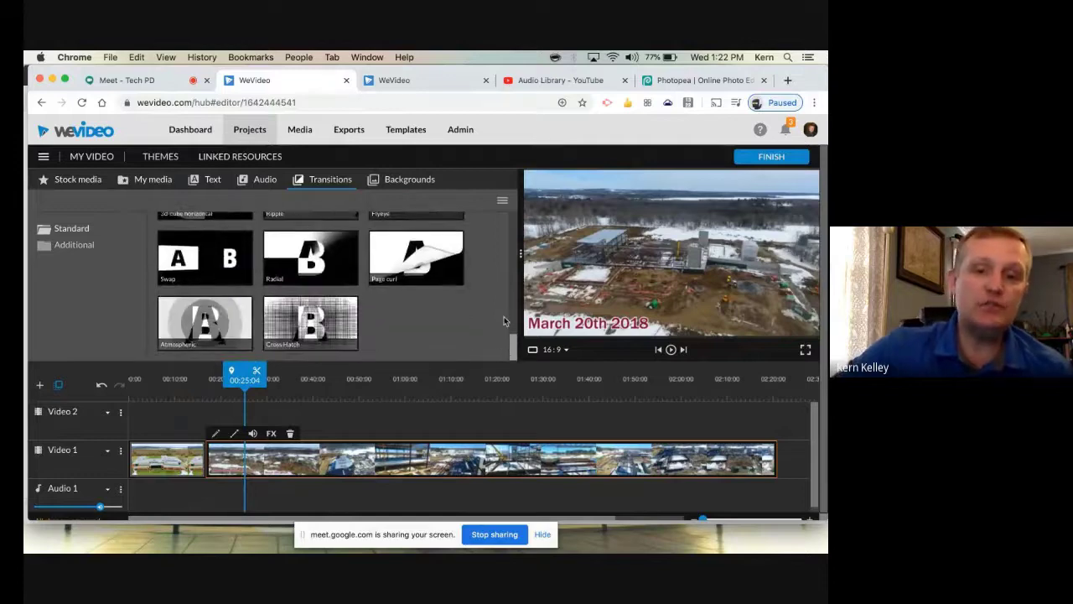
scroll(504, 321, "up", 10)
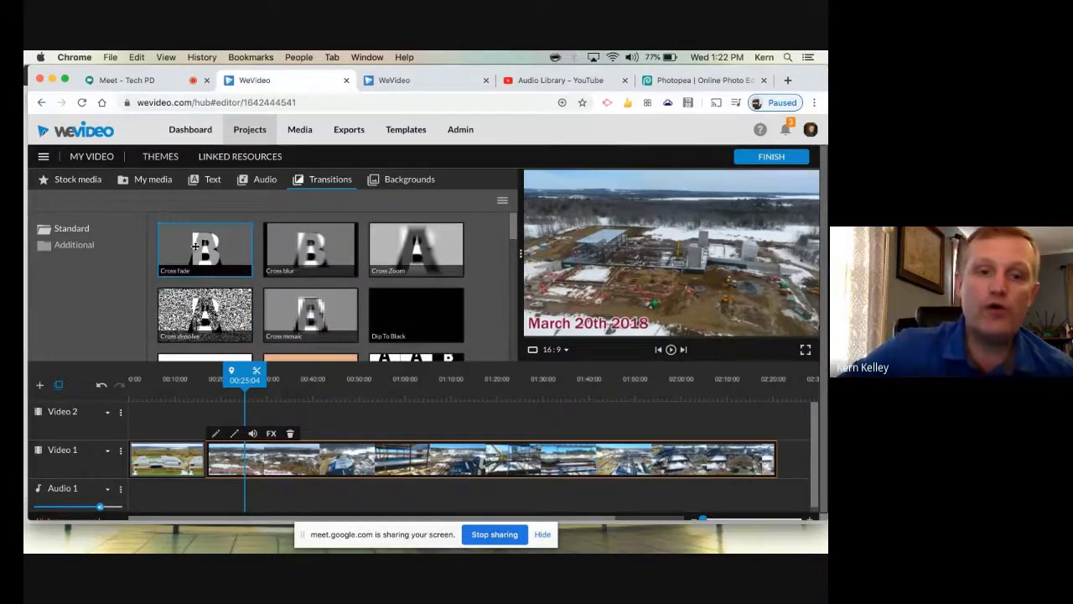
left_click_drag(195, 246, 204, 459)
Play back the Cross fade between the two clips on Video 1
left_click_drag(204, 374, 191, 385)
key("space")
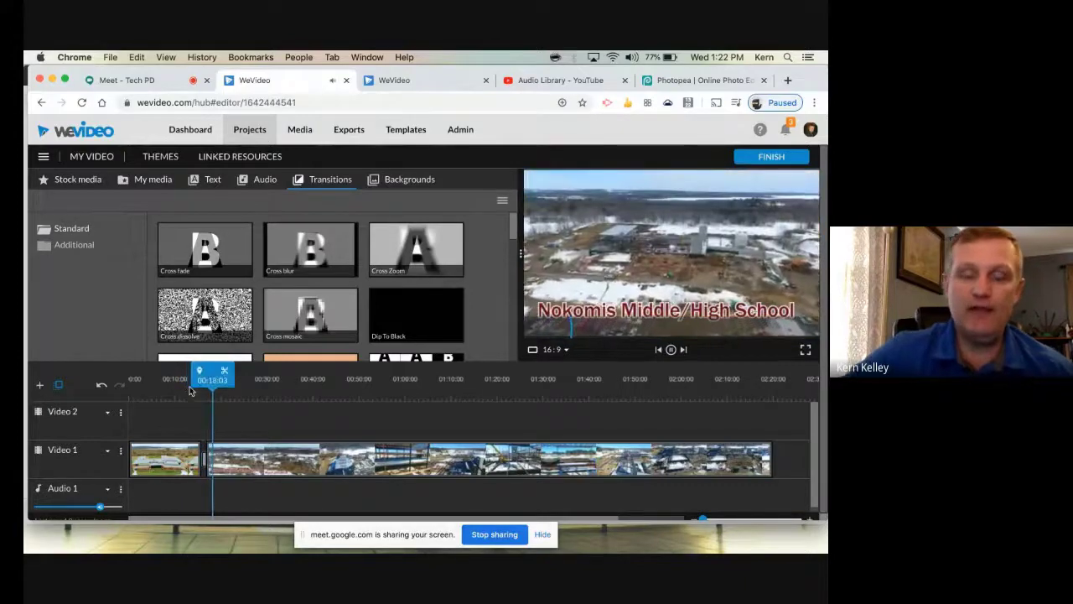
key("space")
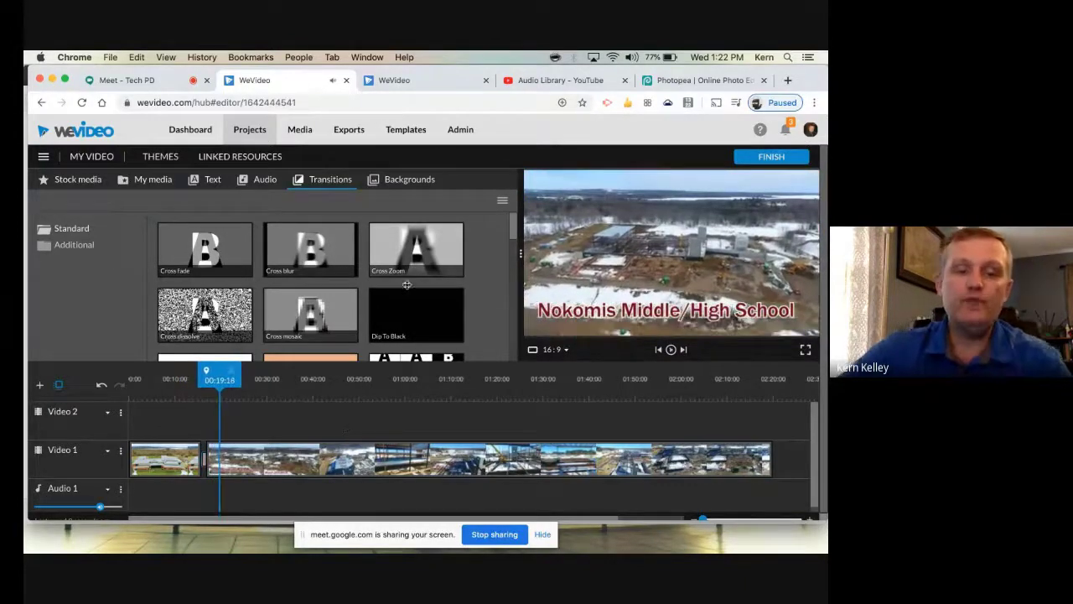
Lower the Drone Footage clip's volume to 0%, raise it to about 124%, and toggle the clip's sound
left_click(339, 457)
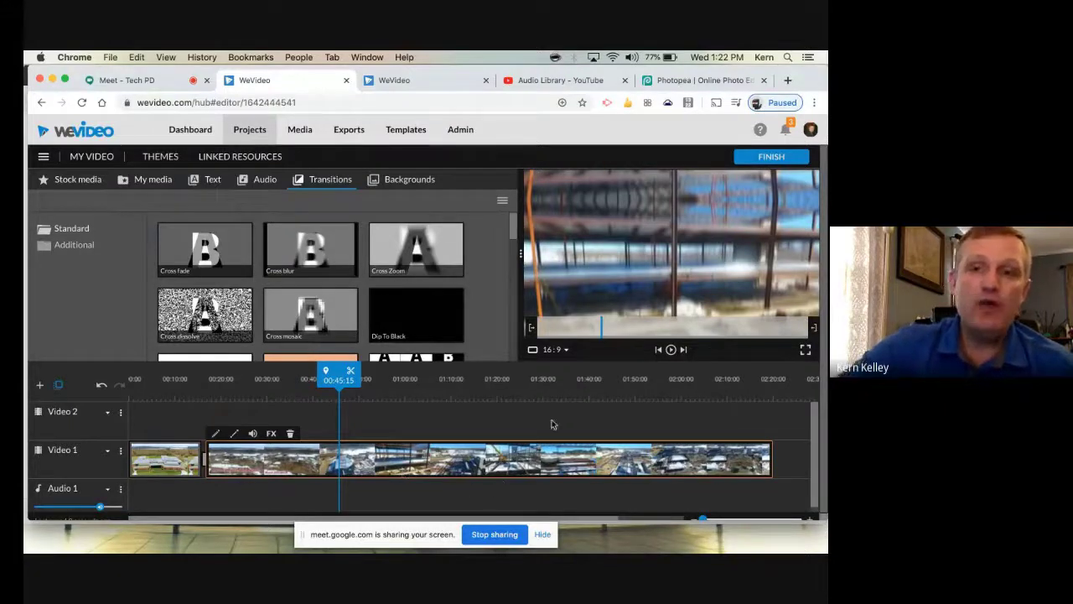
left_click(264, 177)
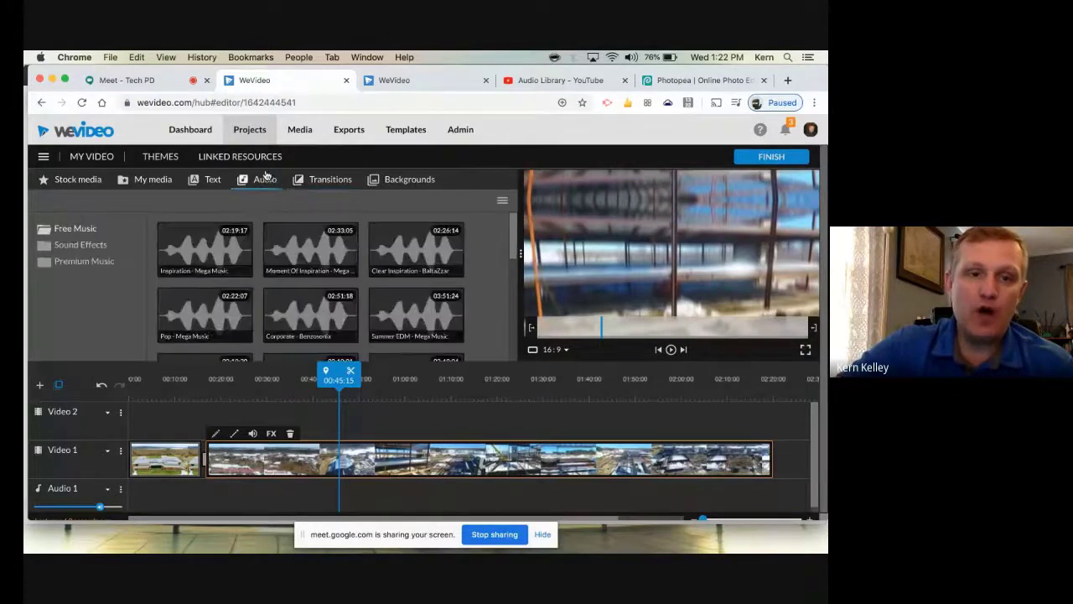
right_click(357, 472)
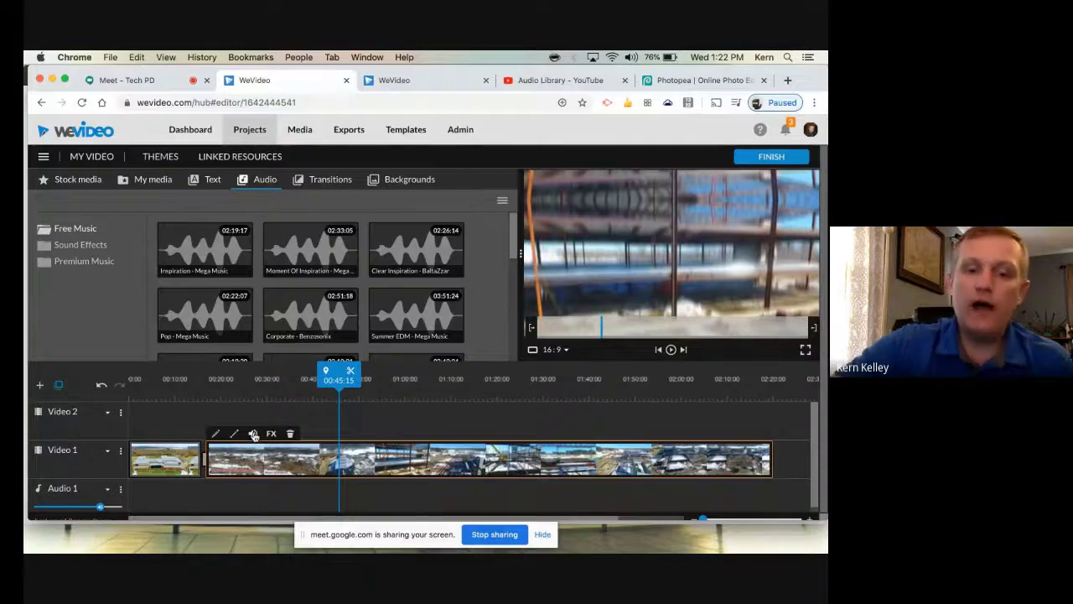
left_click(254, 434)
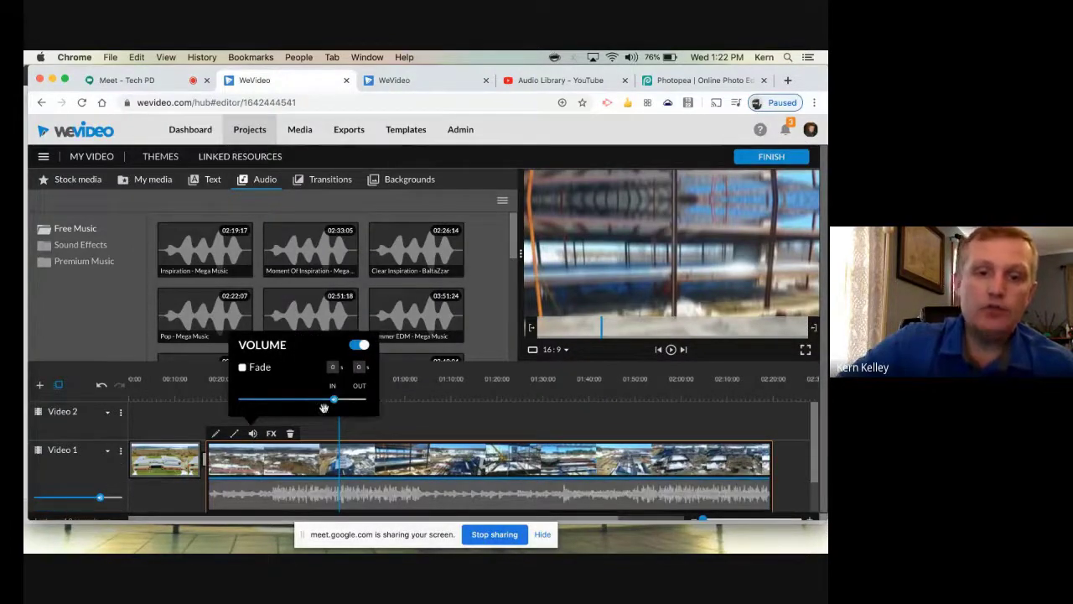
mouse_move(335, 401)
left_click_drag(335, 400, 201, 406)
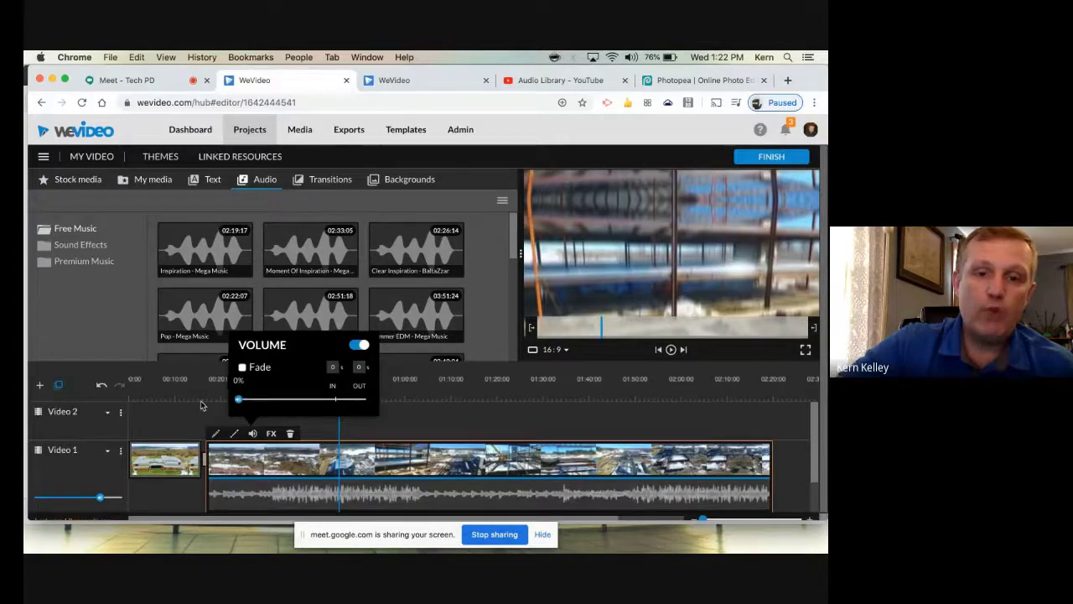
left_click_drag(280, 407, 338, 404)
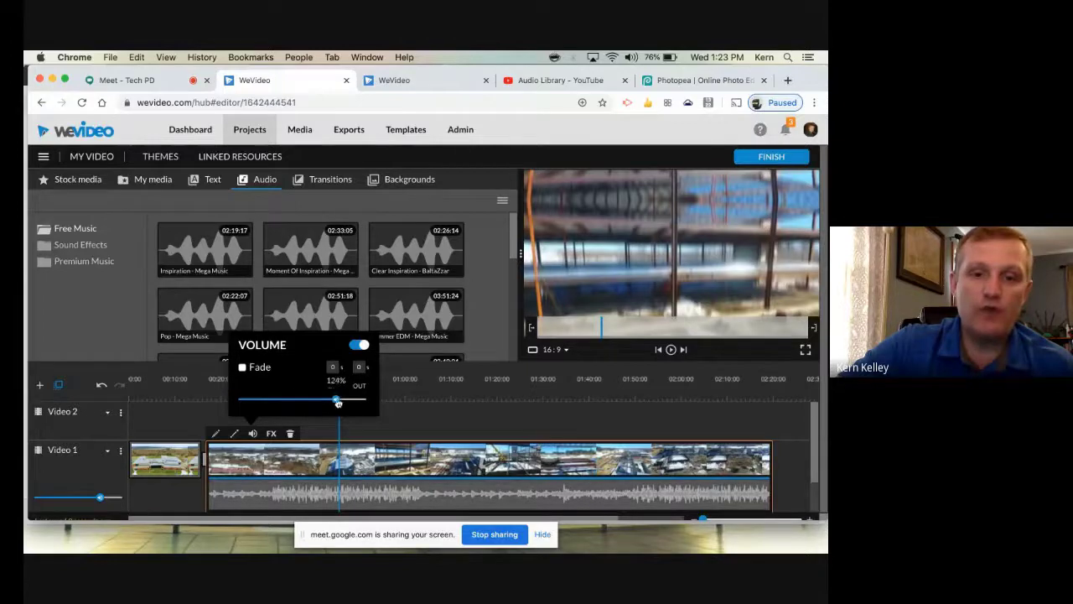
left_click(359, 345)
left_click(358, 345)
left_click(422, 414)
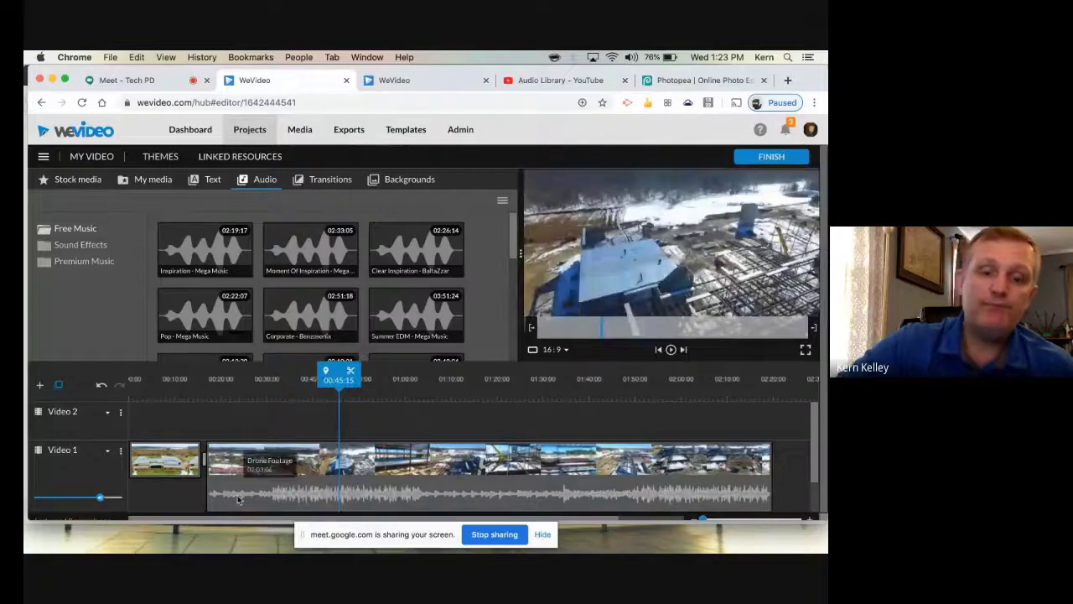
Place Campfire_Song from My media on the Audio 1 track, starting at the beginning of the project
left_click(246, 453)
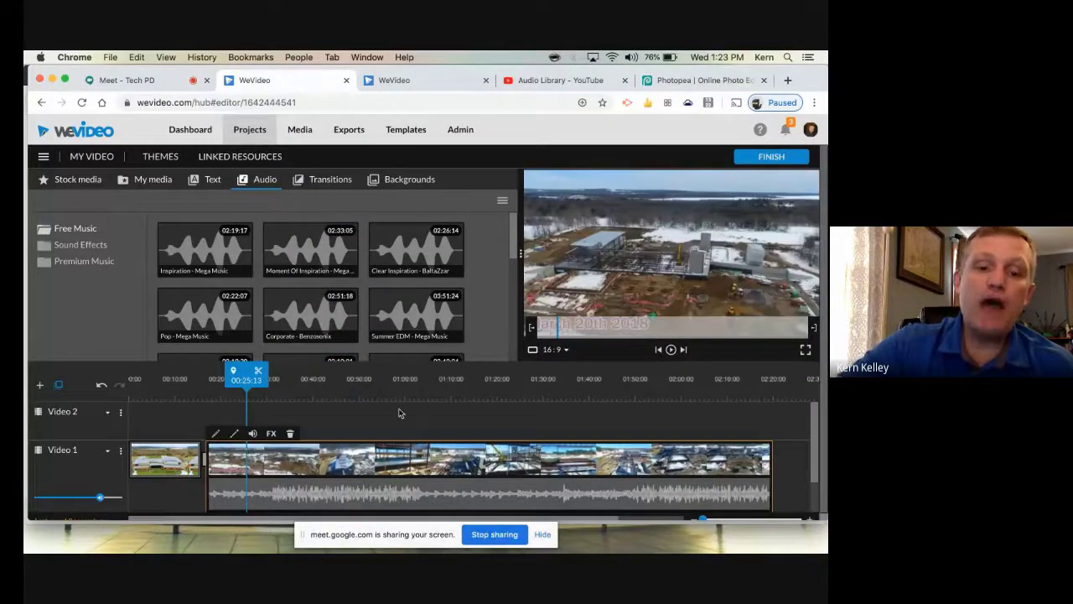
scroll(391, 419, "down", 2)
scroll(391, 419, "up", 2)
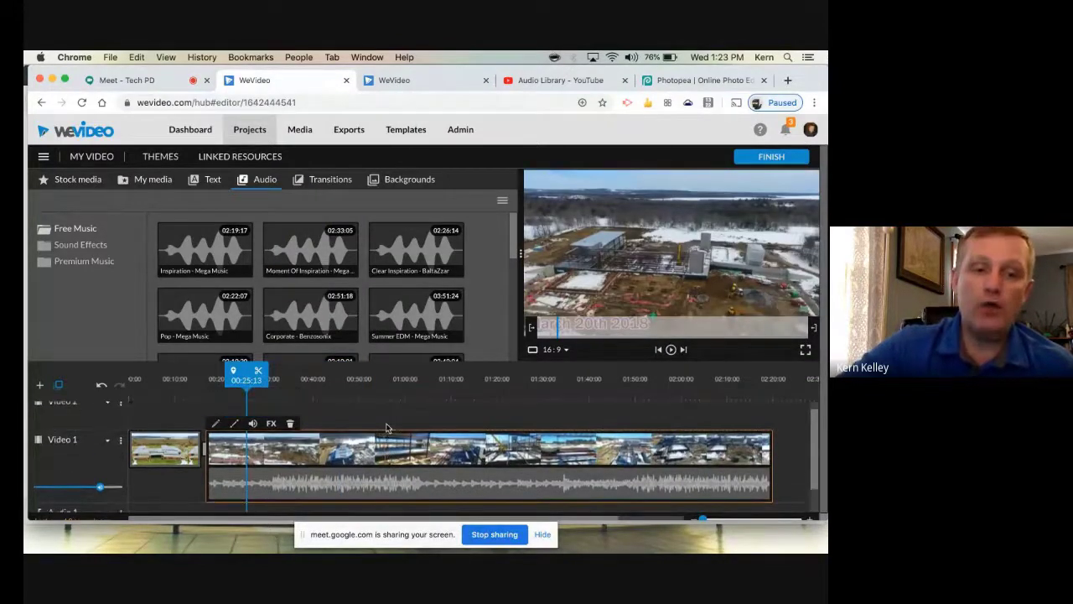
scroll(243, 494, "down", 2)
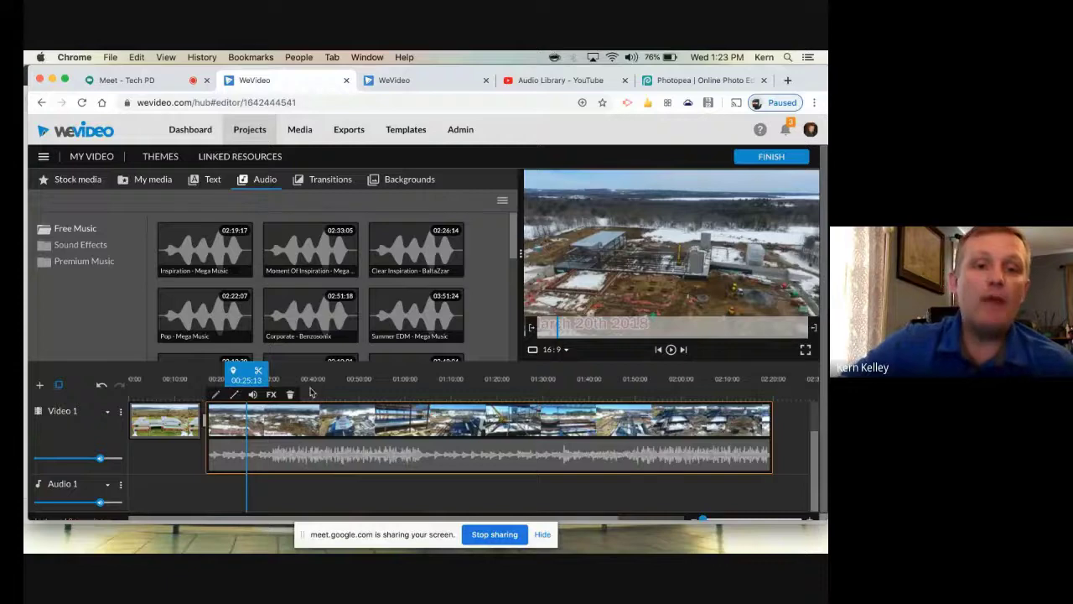
scroll(314, 392, "up", 2)
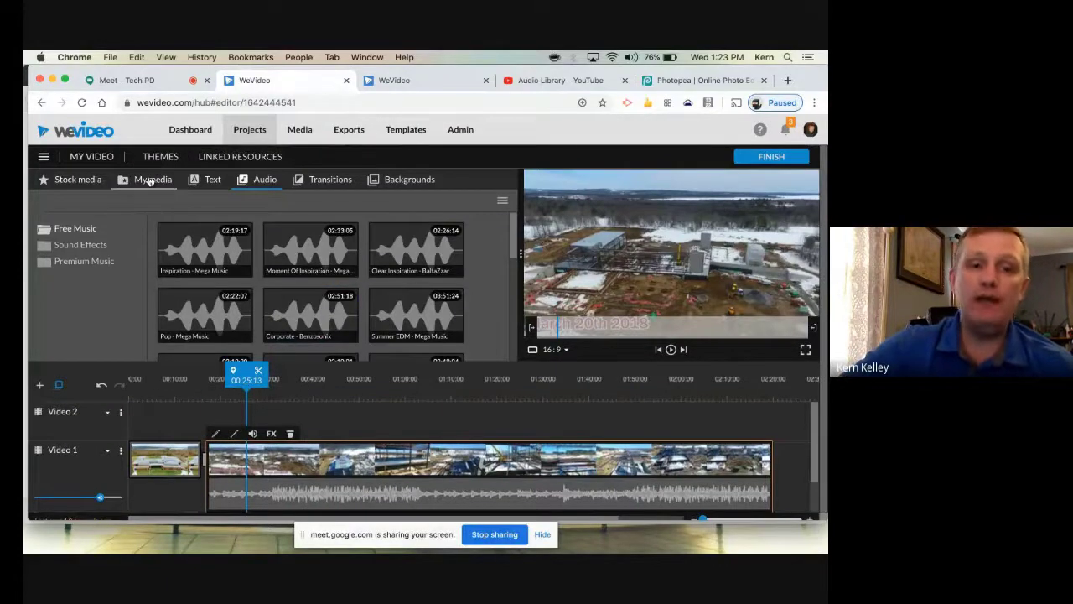
left_click(150, 181)
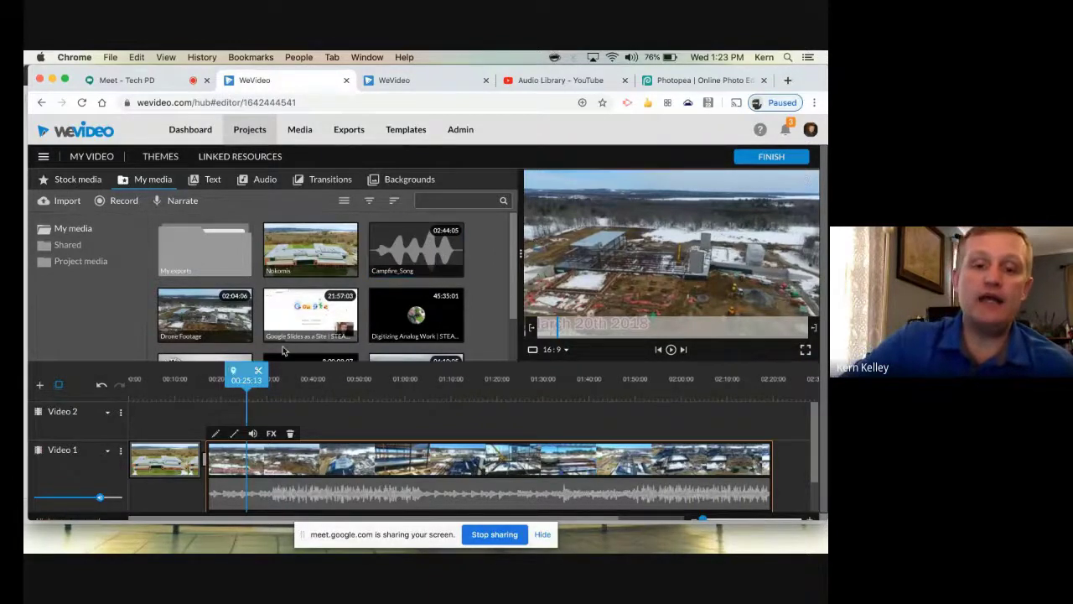
scroll(373, 391, "down", 2)
left_click_drag(412, 252, 215, 493)
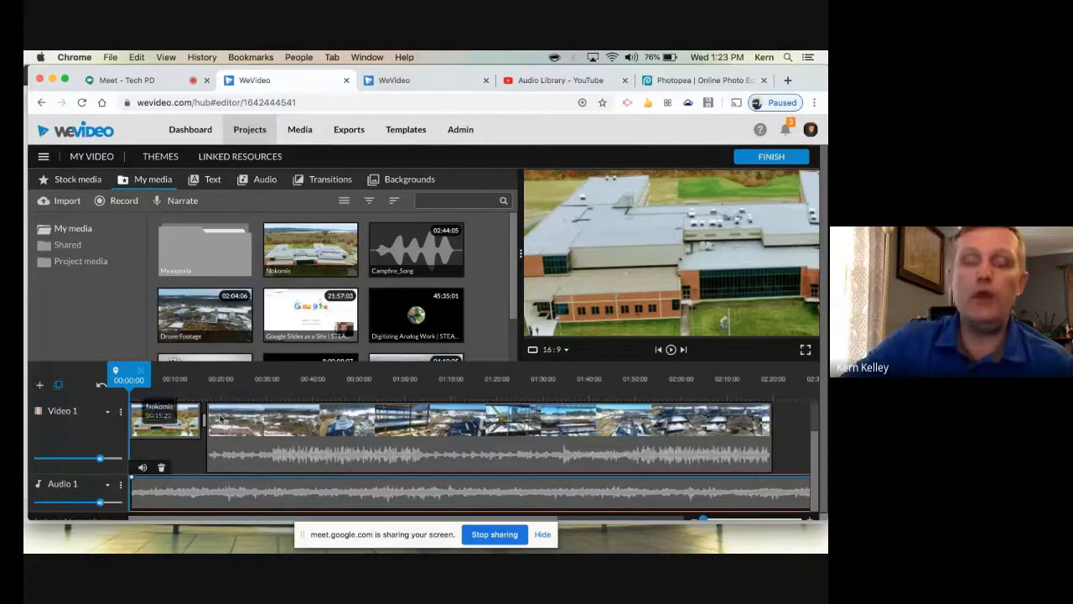
Play back the opening with Campfire_Song, and turn on the song's fade in and out while adjusting its volume
key("space")
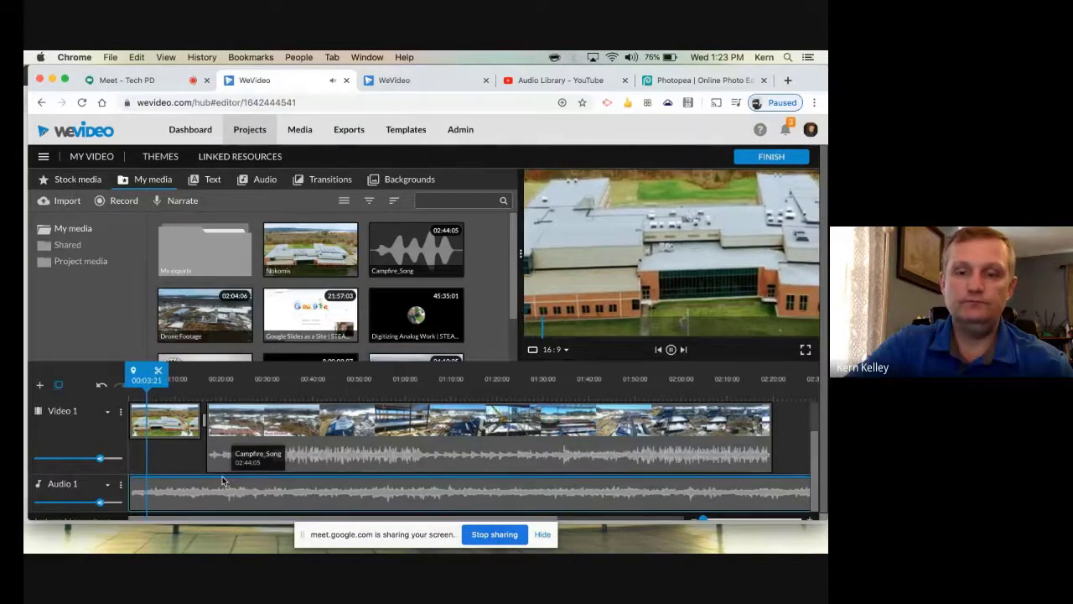
mouse_move(273, 490)
left_mouse_down()
mouse_move(307, 487)
mouse_move(273, 488)
left_mouse_up()
left_click(142, 470)
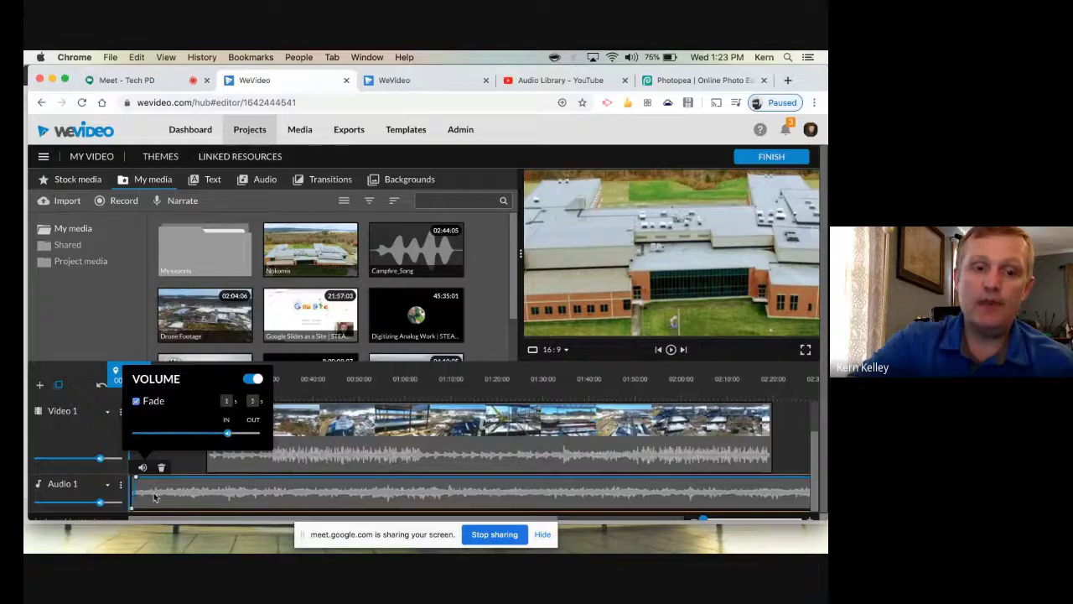
mouse_move(230, 433)
left_mouse_down()
mouse_move(210, 434)
mouse_move(235, 434)
left_mouse_up()
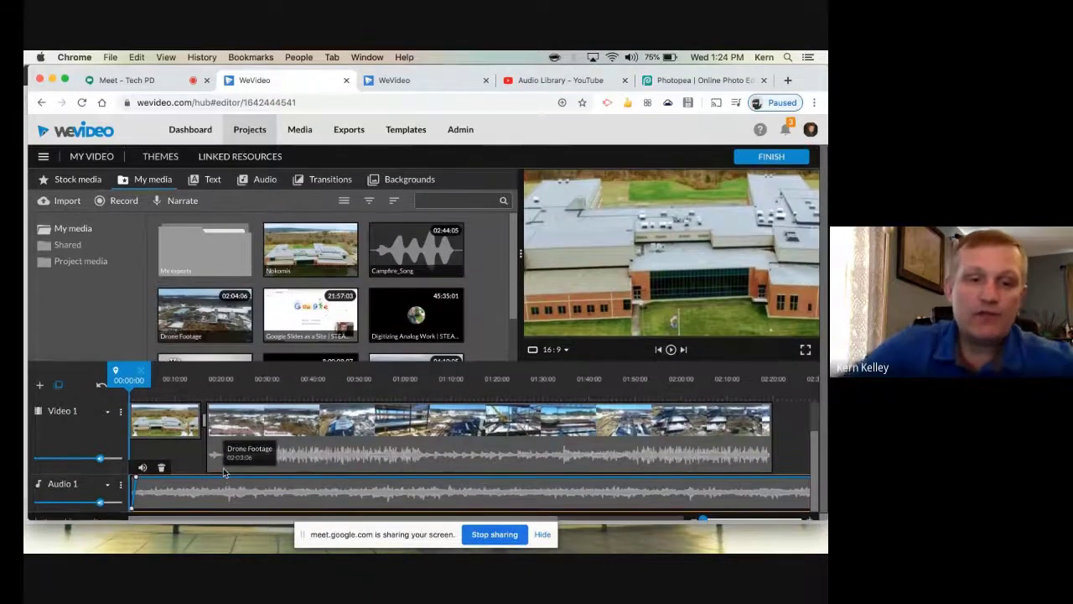
scroll(217, 477, "up", 2)
scroll(219, 476, "down", 1)
scroll(221, 476, "up", 1)
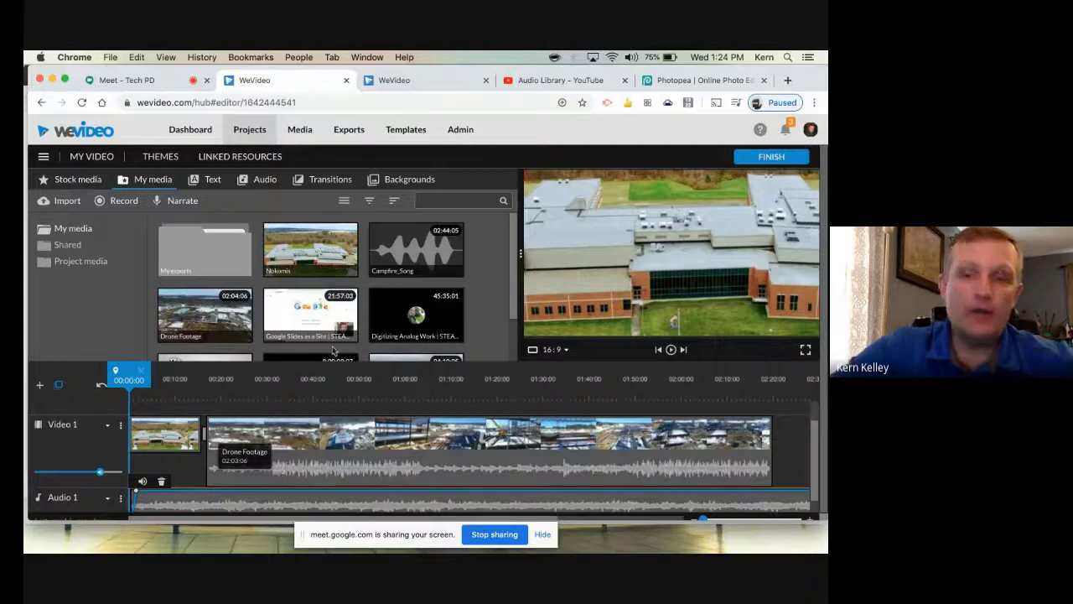
Switch to the YouTube Audio Library and filter the free music by mood Happy, genre Country & Folk and instrument Piano
left_click(551, 83)
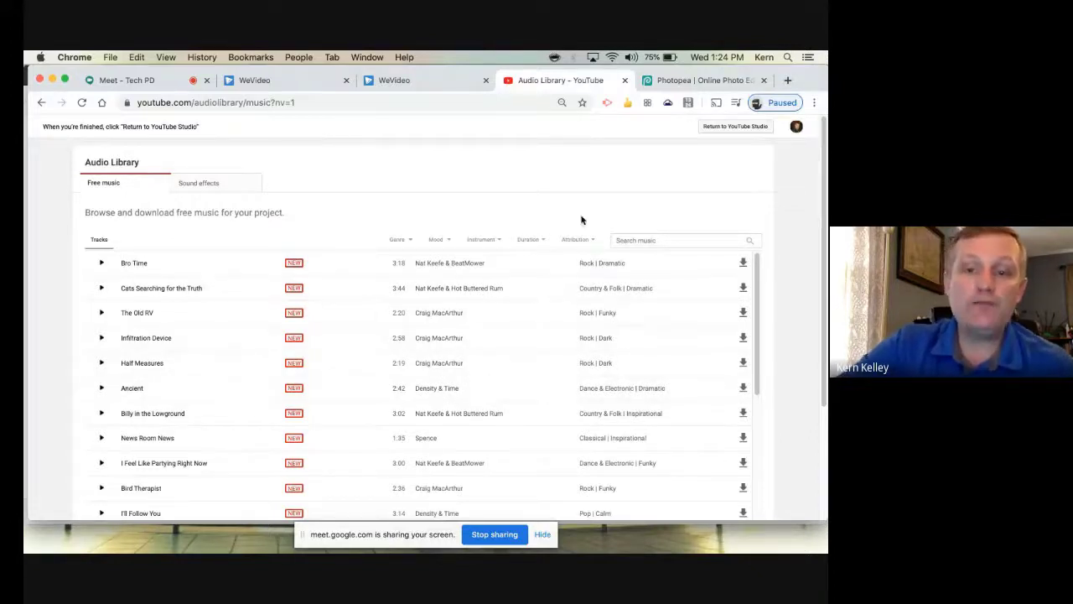
left_click(435, 239)
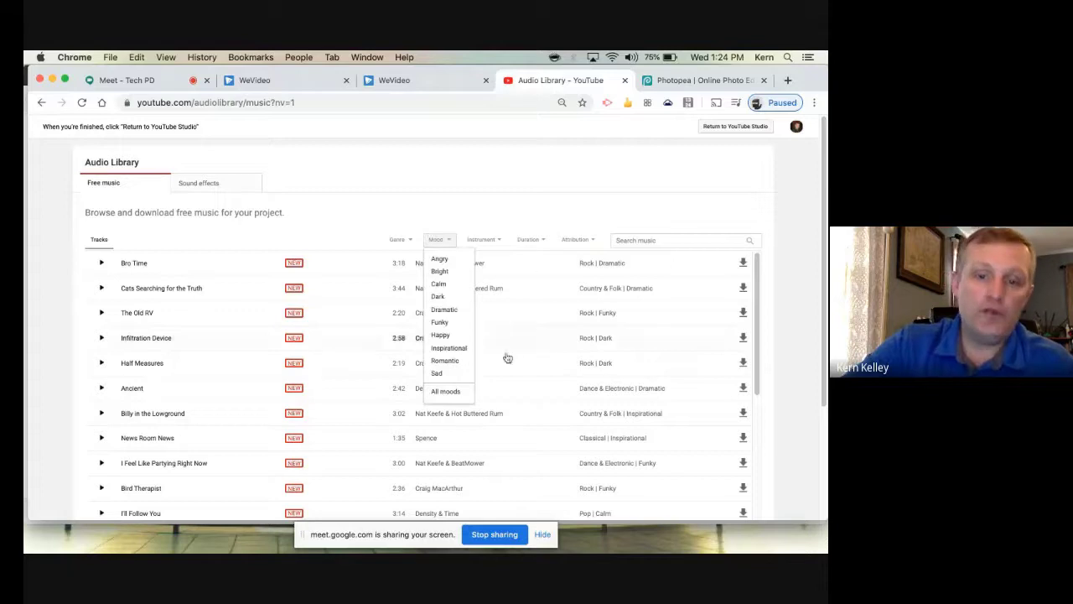
left_click(441, 336)
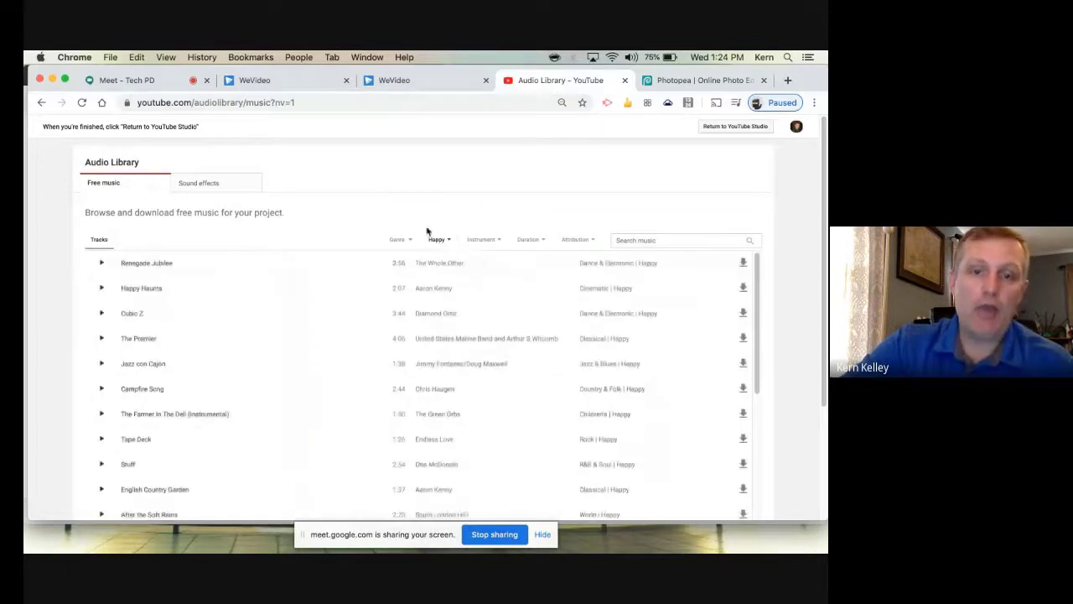
left_click(397, 241)
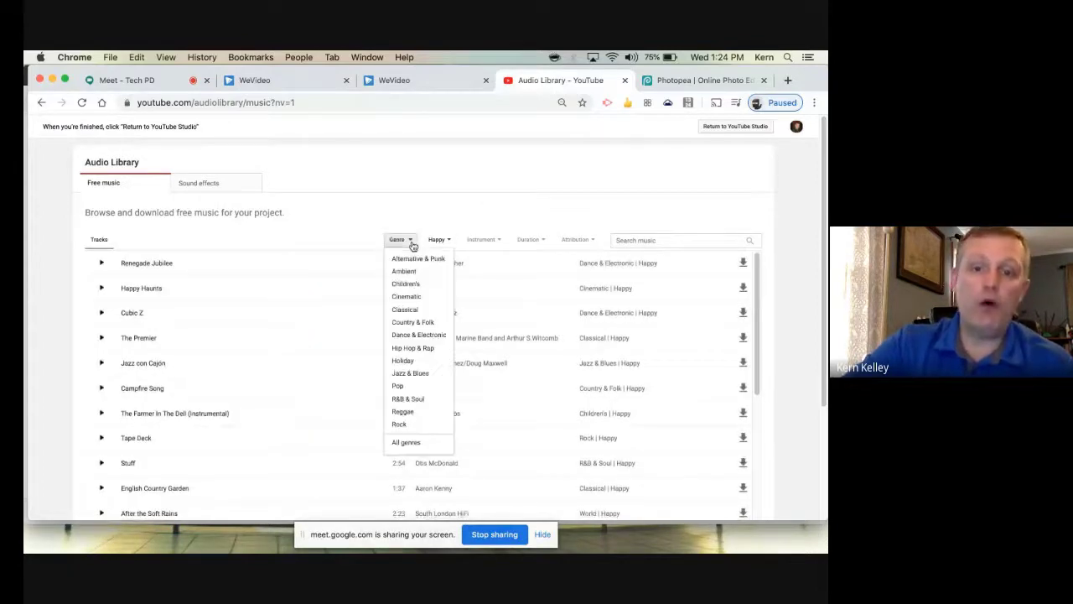
left_click(416, 323)
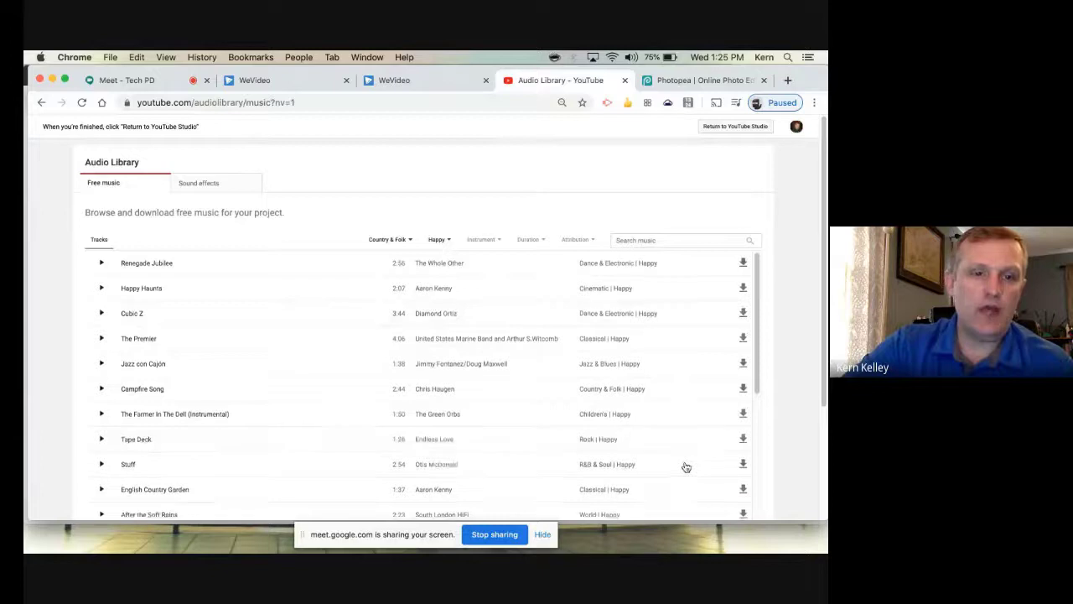
left_click(497, 243)
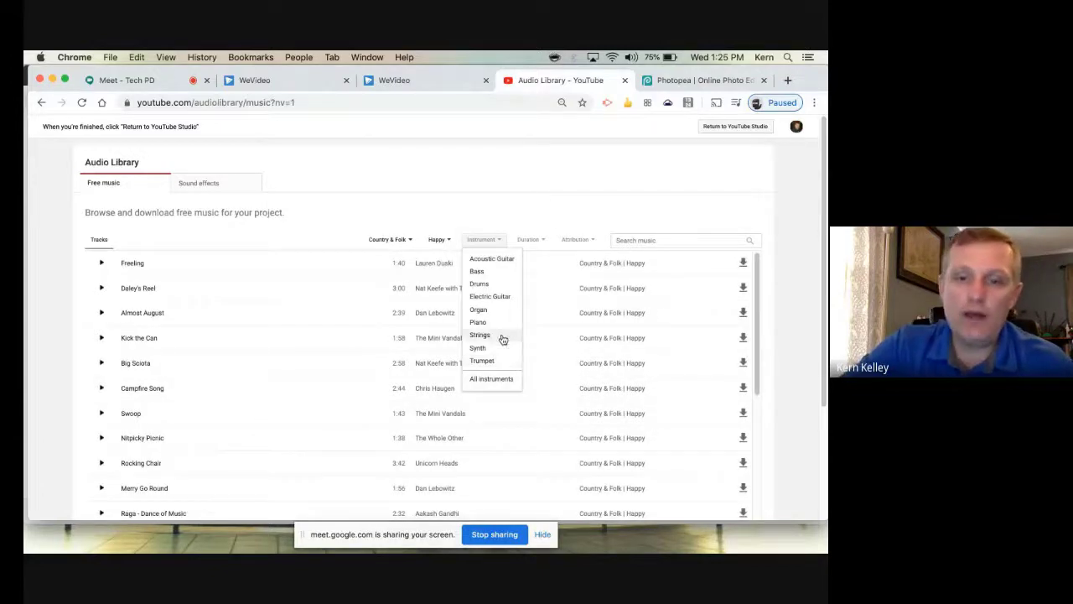
left_click(503, 326)
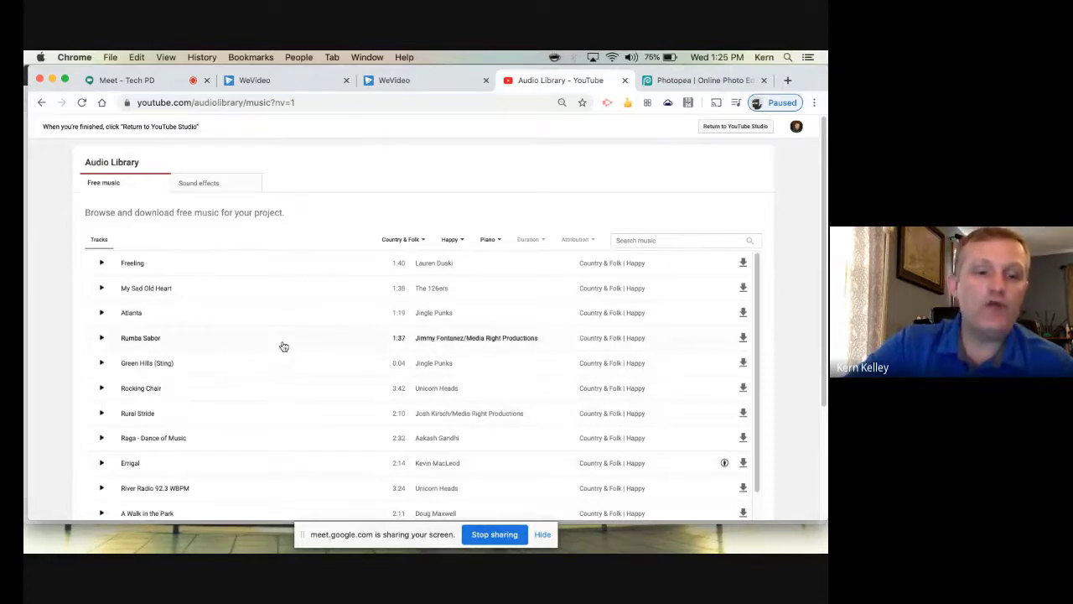
Try the duration filters < :30 and :30 - 1:00 on the music list, and restore All durations
scroll(311, 401, "down", 2)
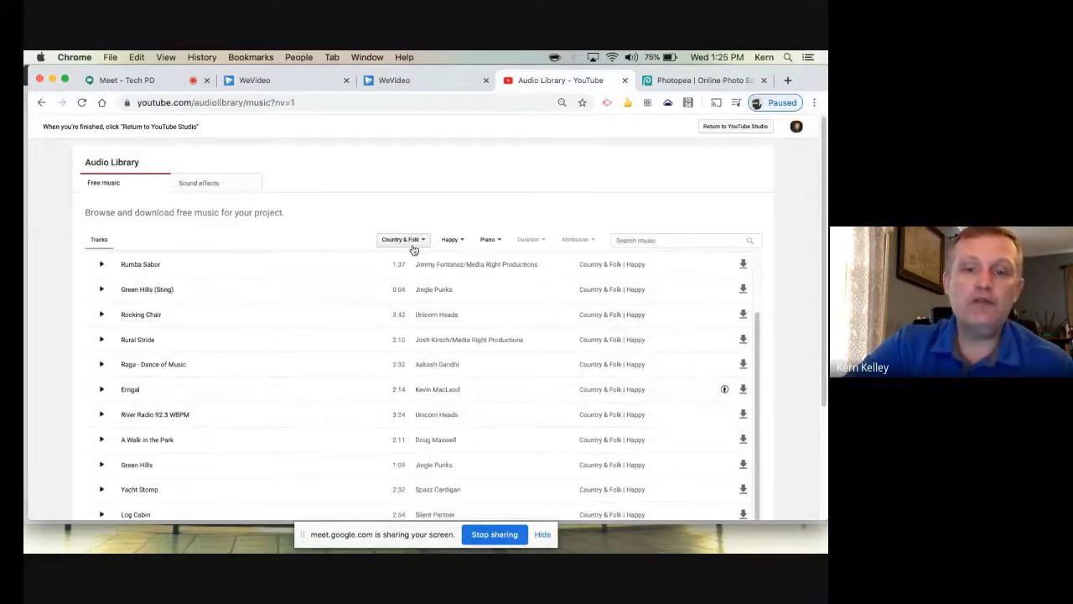
left_click(532, 240)
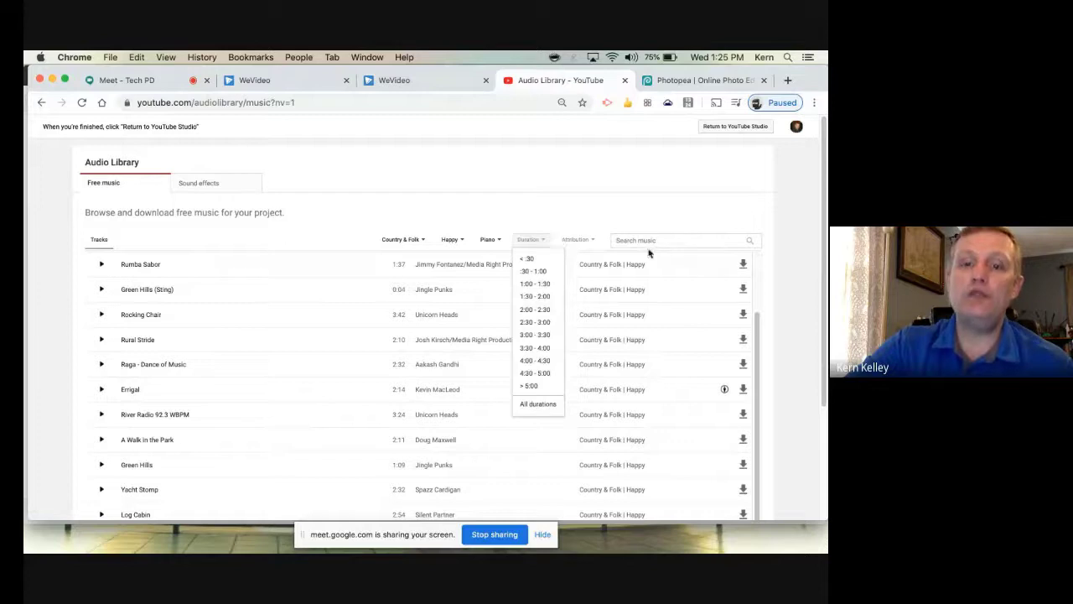
left_click(545, 259)
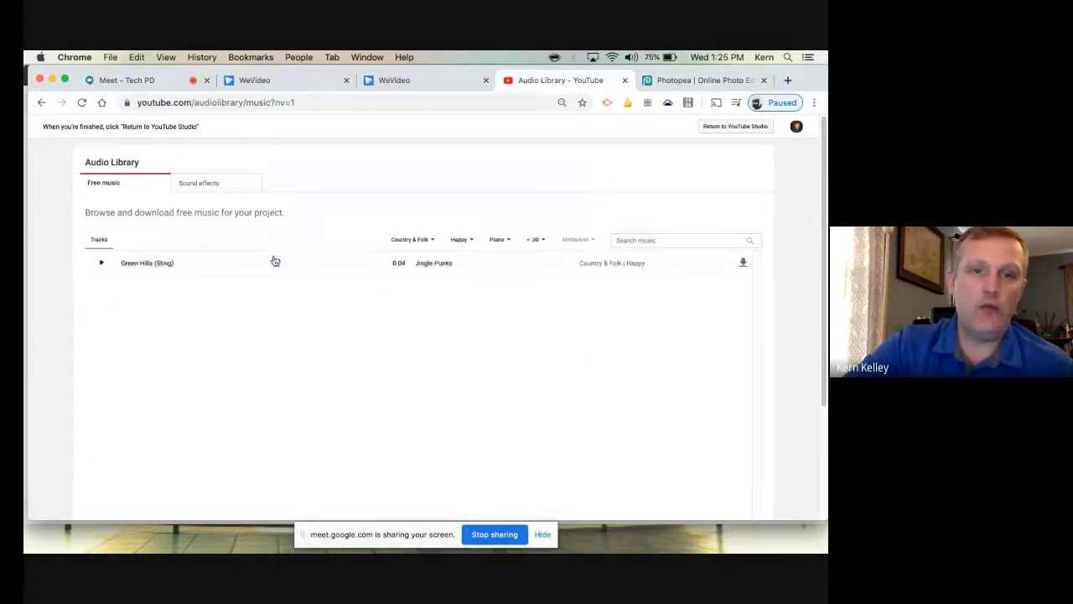
left_click(543, 242)
left_click(561, 274)
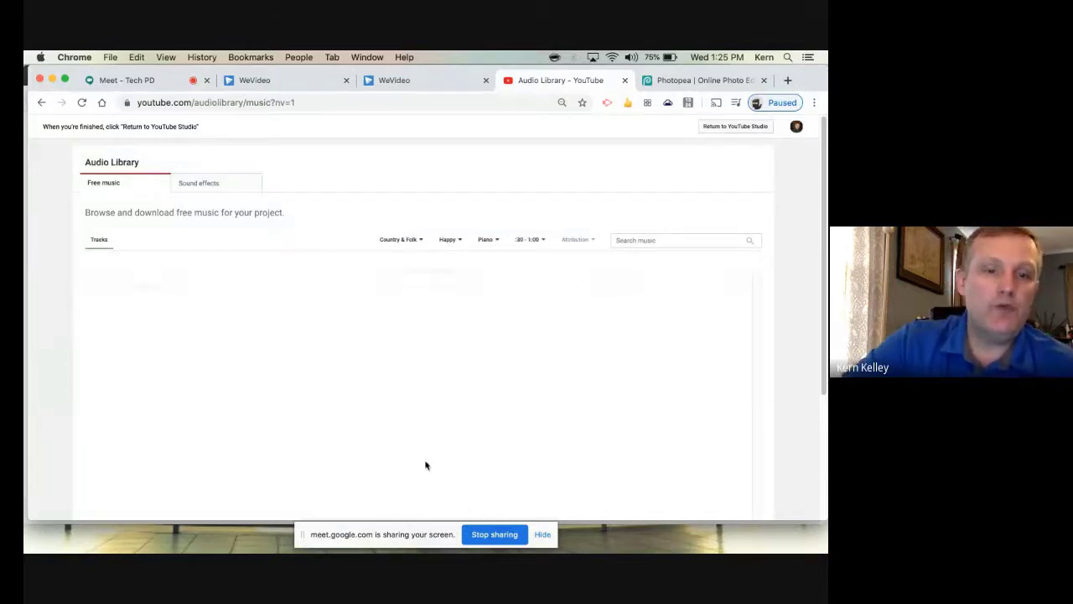
left_click(525, 240)
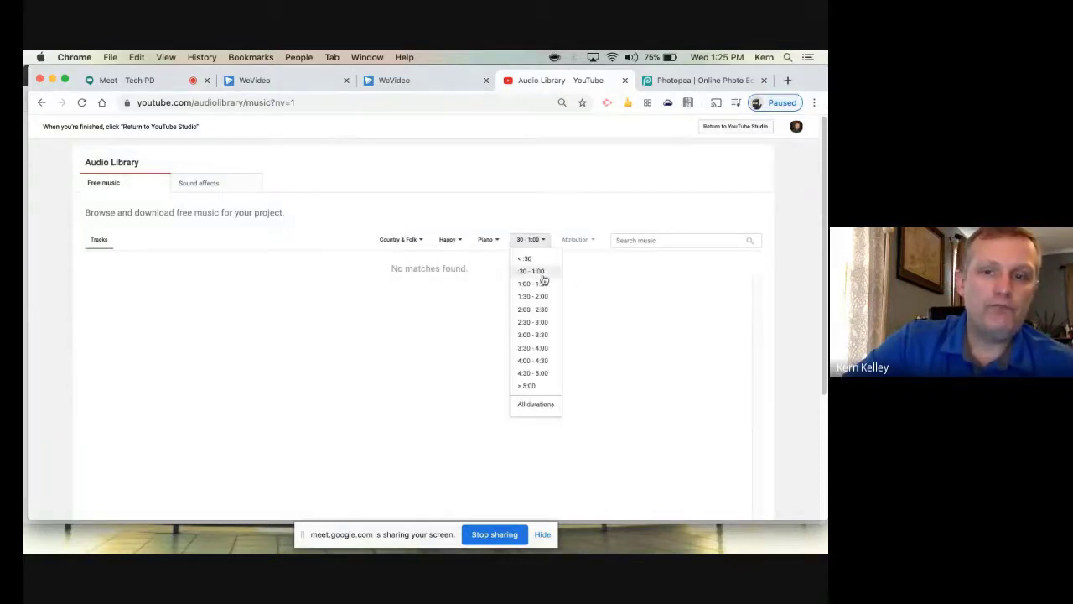
left_click(537, 400)
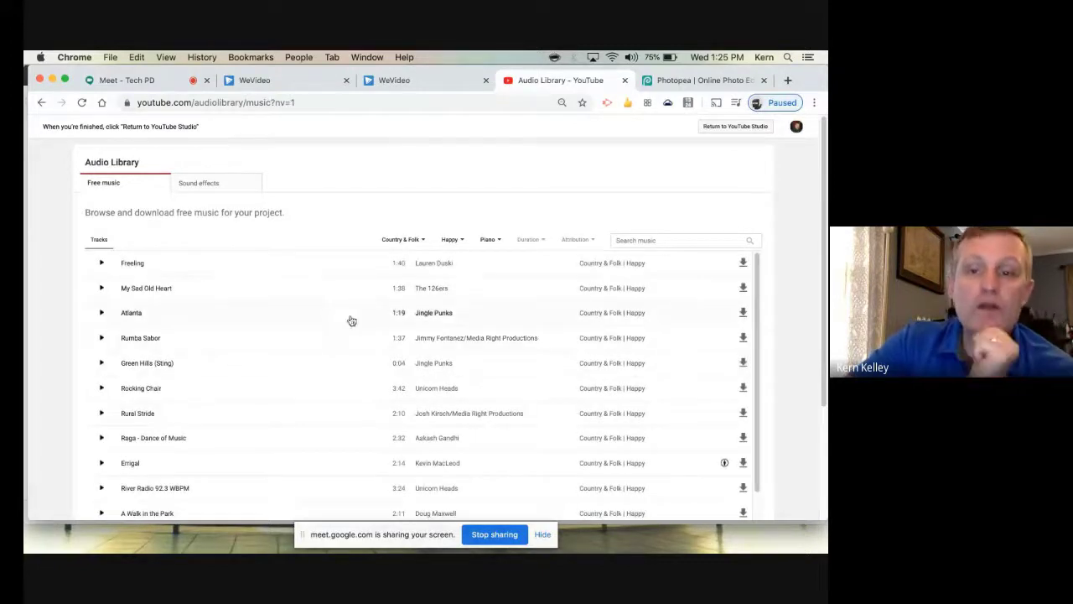
Listen to a preview of the track Atlanta by Jingle Punks and pause it
left_click(101, 313)
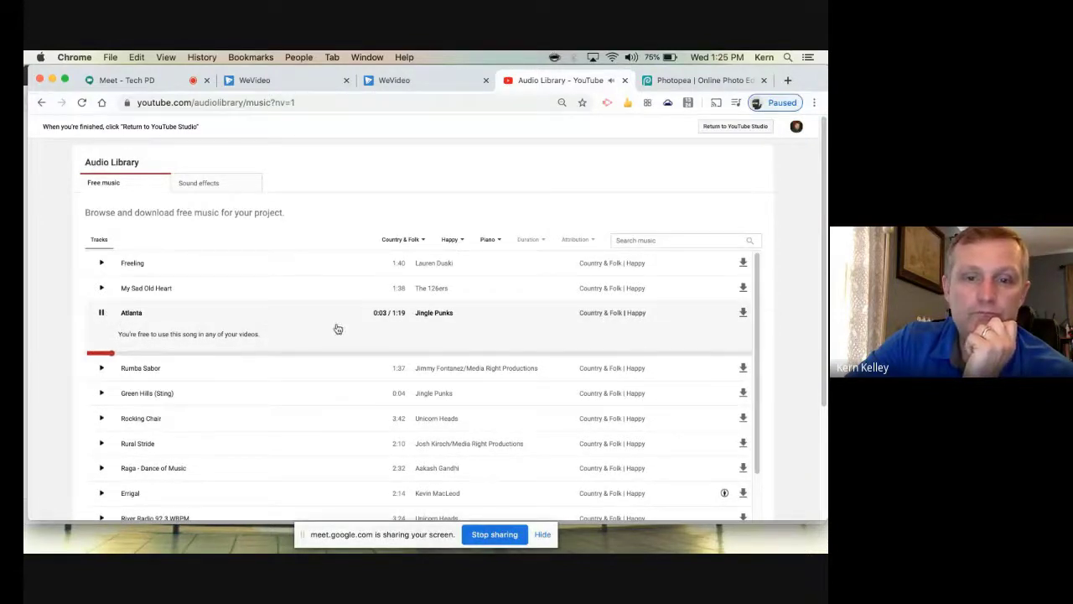
left_click(102, 313)
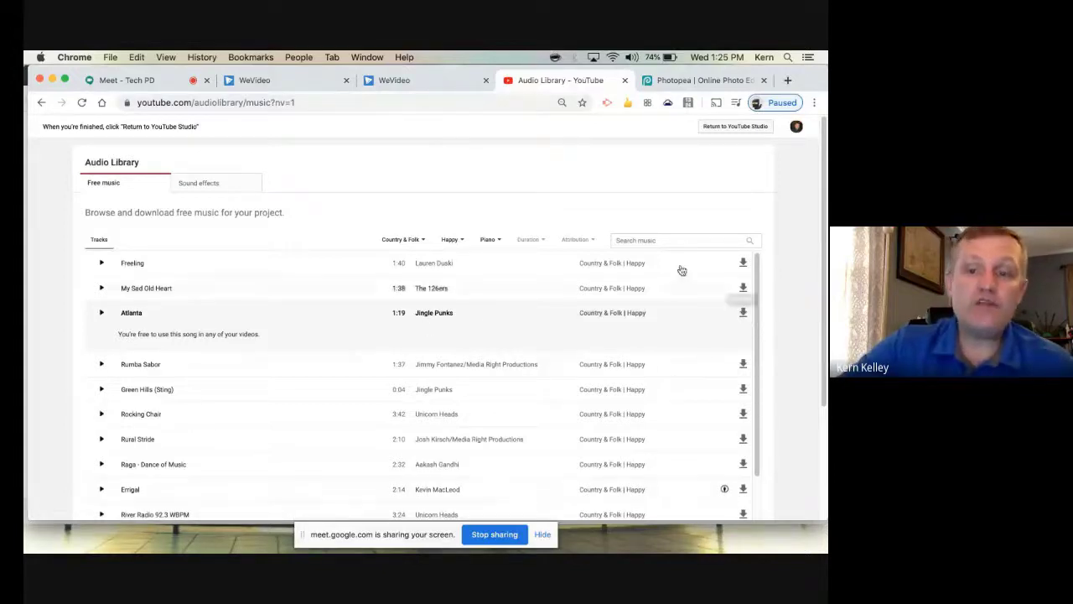
Switch back to the WeVideo project editor, select Campfire_Song.mp3 from the Desktop for media import, and cancel the import
left_click(418, 80)
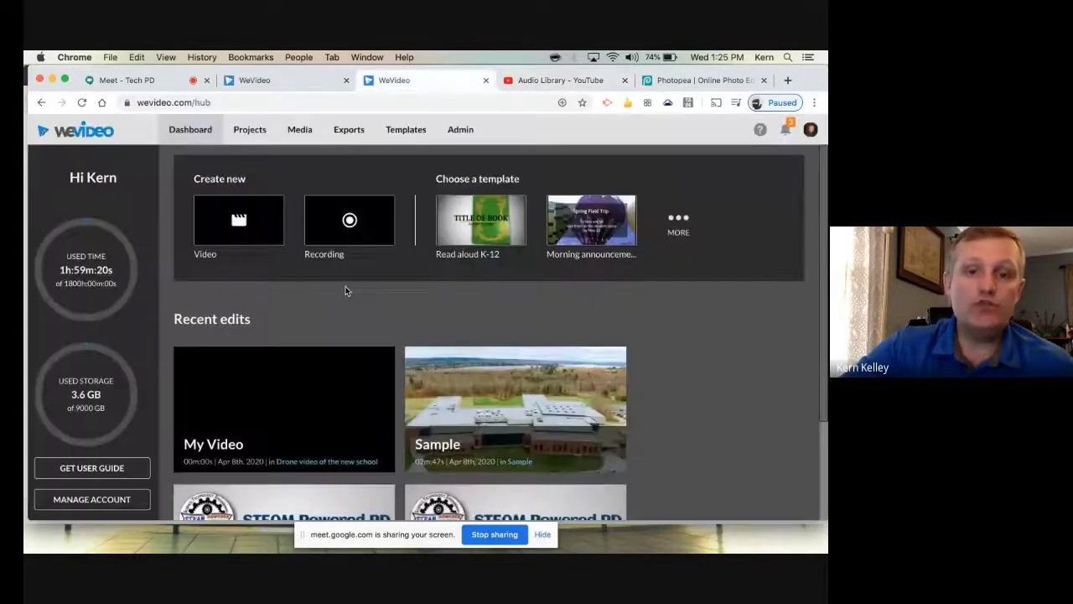
left_click(260, 81)
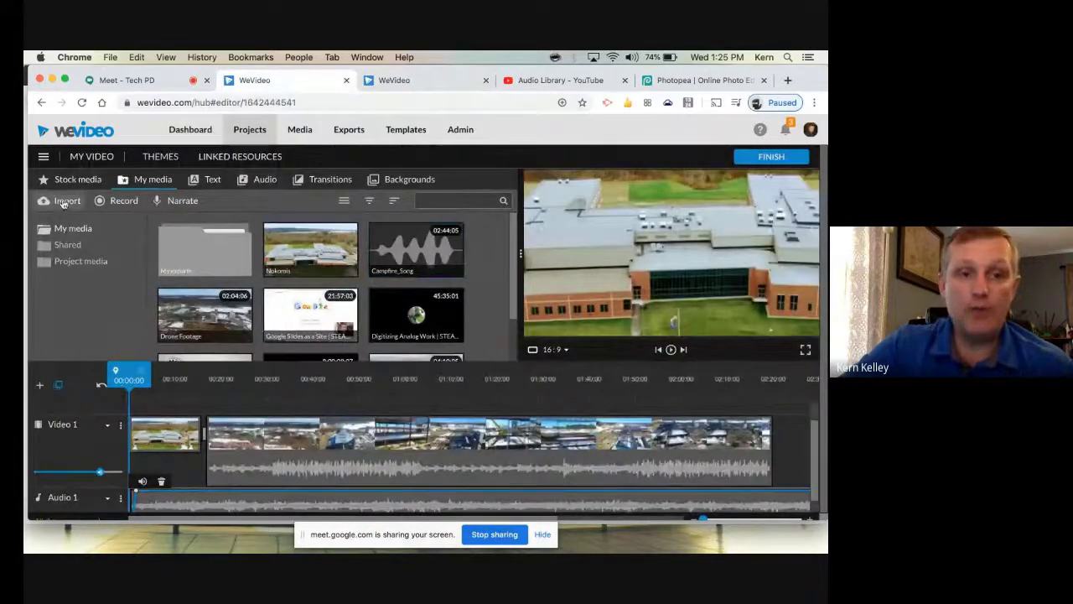
left_click(65, 201)
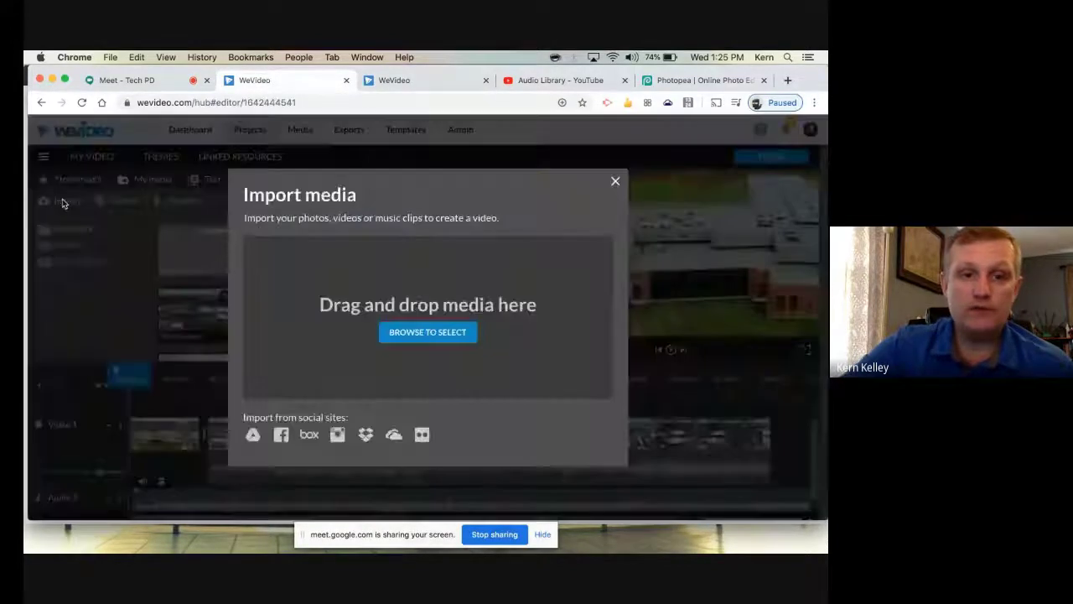
left_click(427, 332)
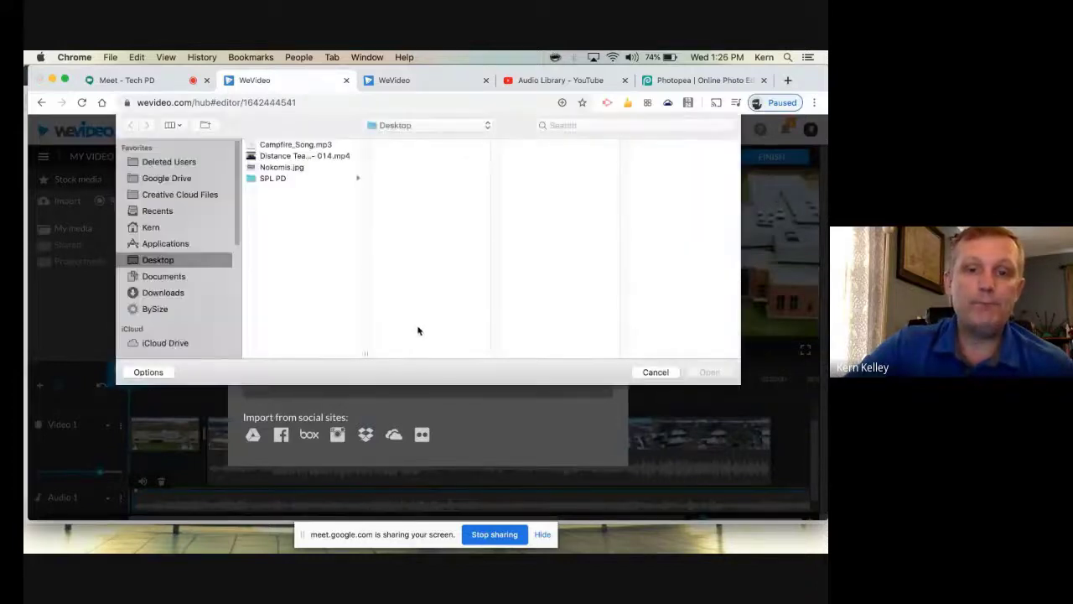
left_click(297, 146)
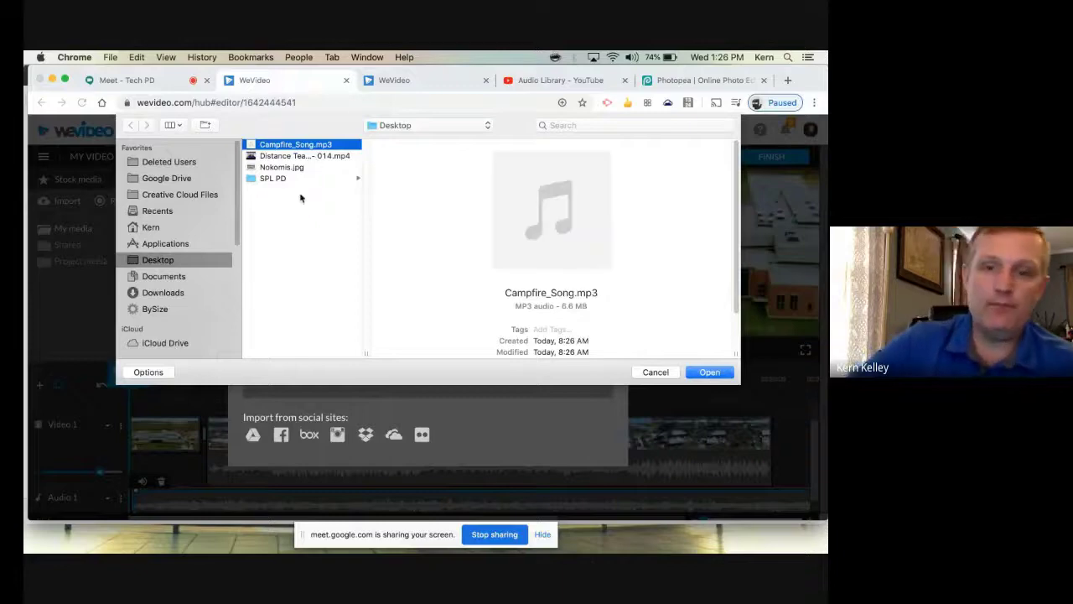
left_click(654, 375)
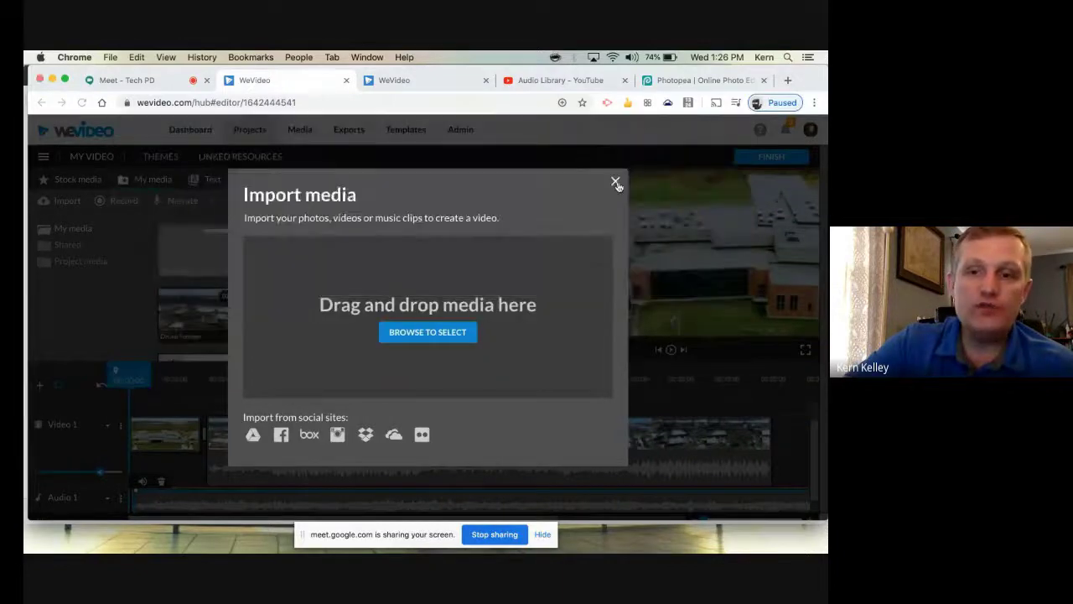
left_click(615, 180)
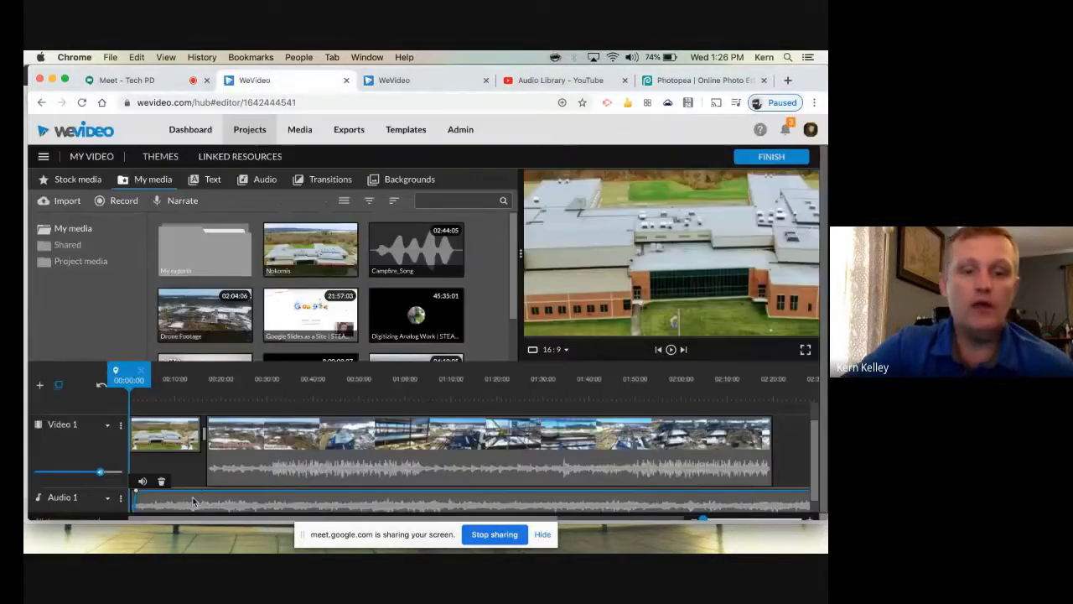
Play back the opening of the timeline and move the playhead to 00:31:00 in the drone footage
key("space")
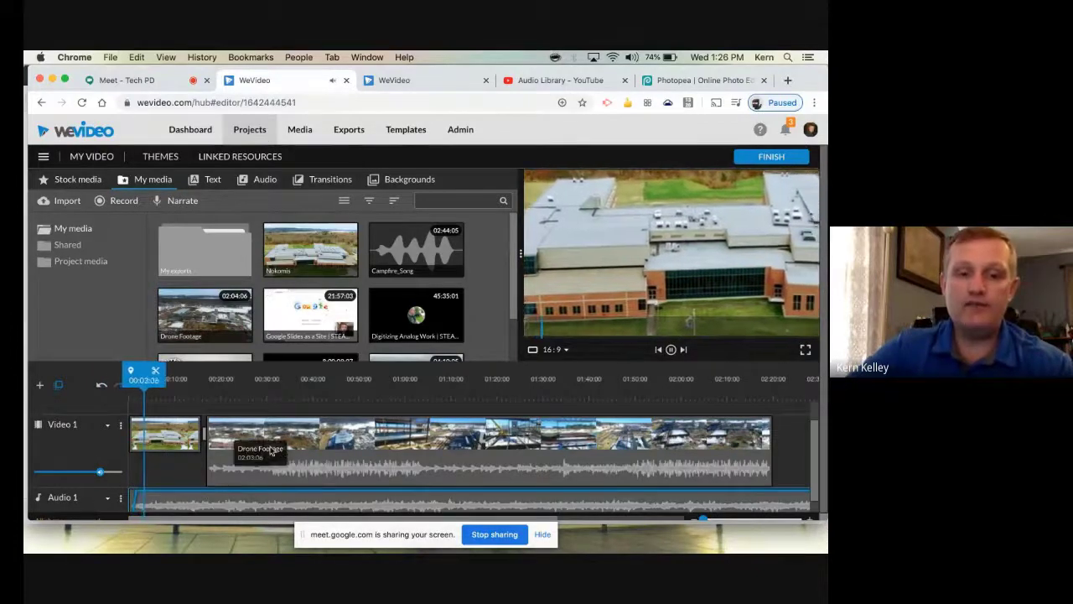
scroll(269, 459, "up", 2)
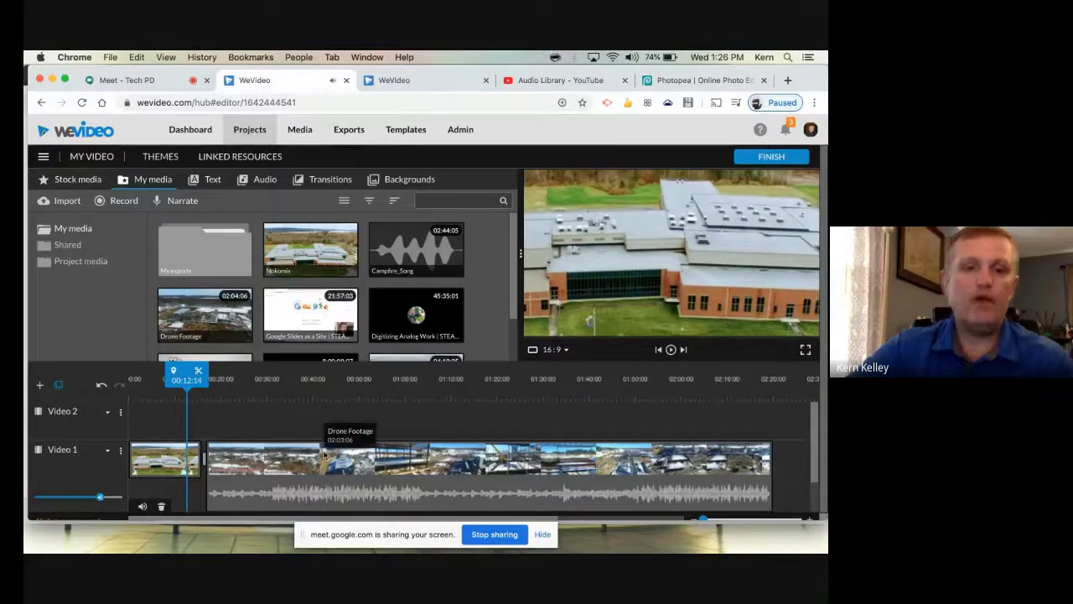
scroll(324, 450, "down", 2)
scroll(469, 415, "up", 2)
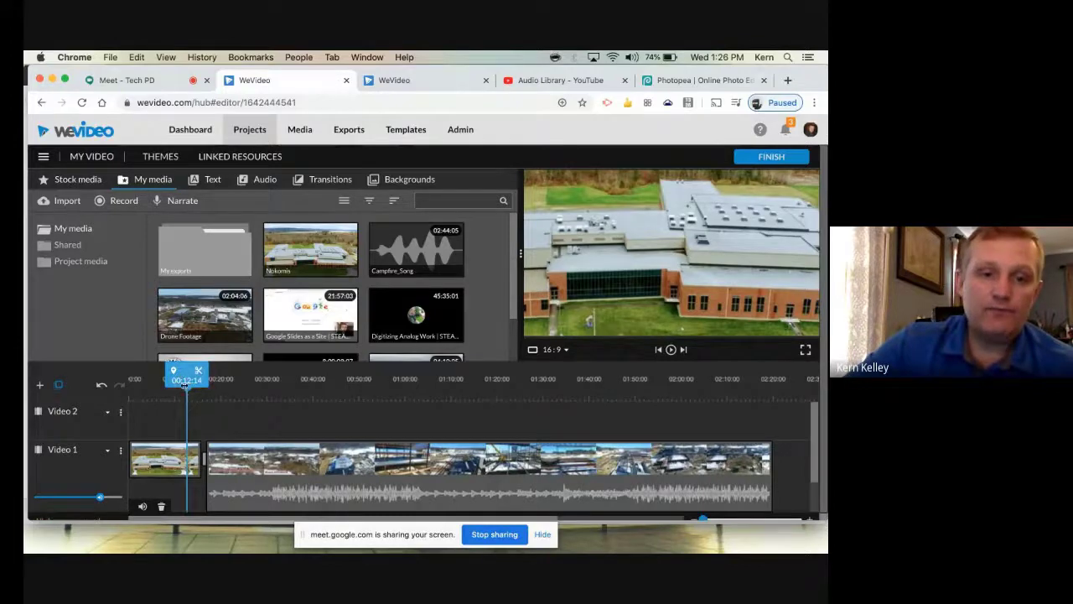
left_click_drag(187, 390, 273, 395)
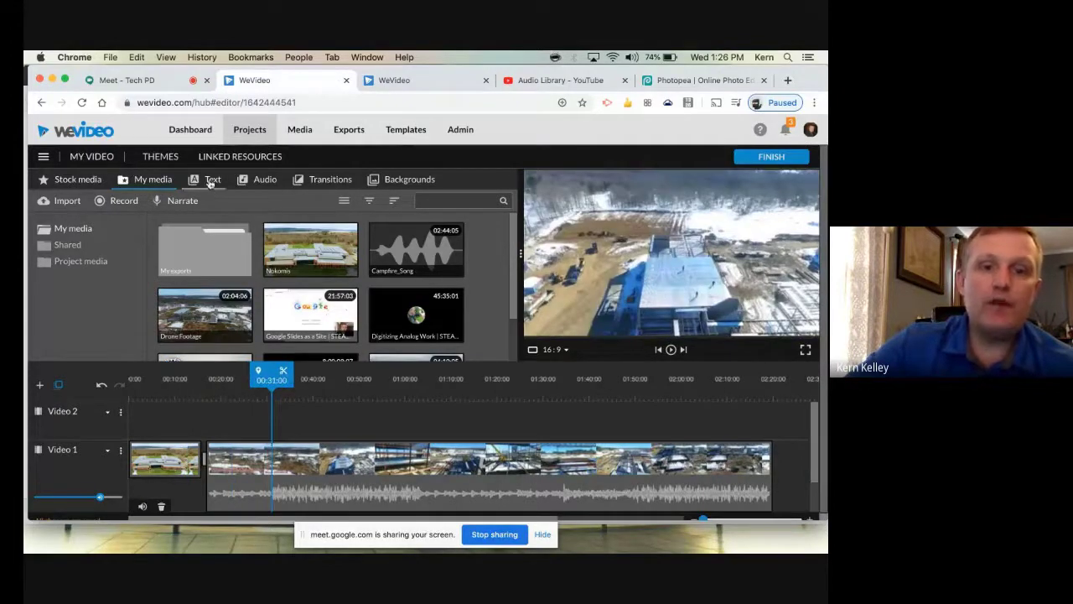
Browse the motion text titles, add Puff - Title to the Video 2 track above the Nokomis image, and play it back
left_click(213, 184)
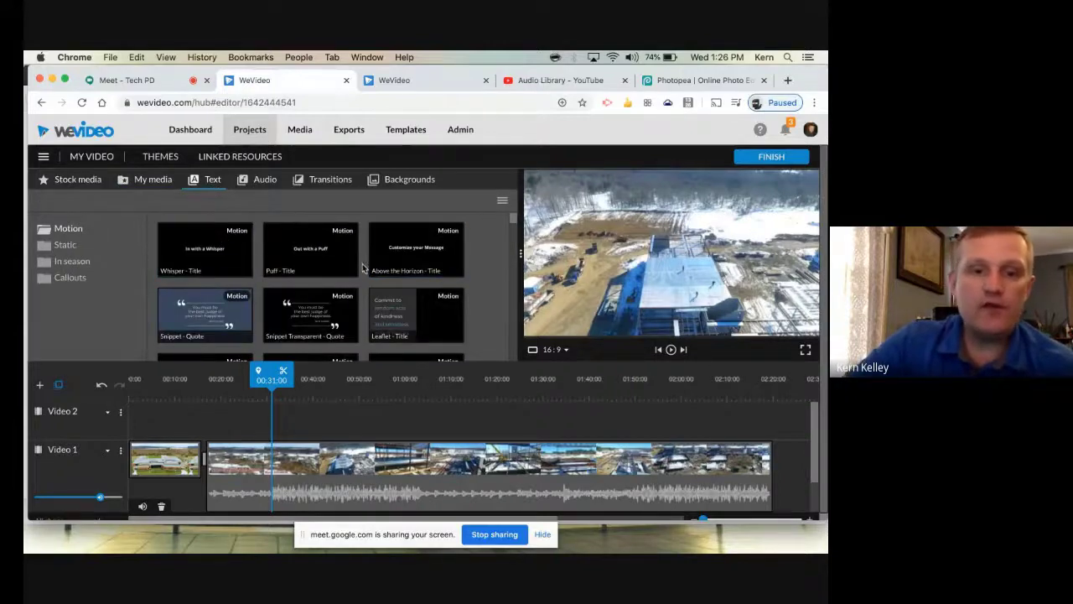
scroll(400, 289, "down", 5)
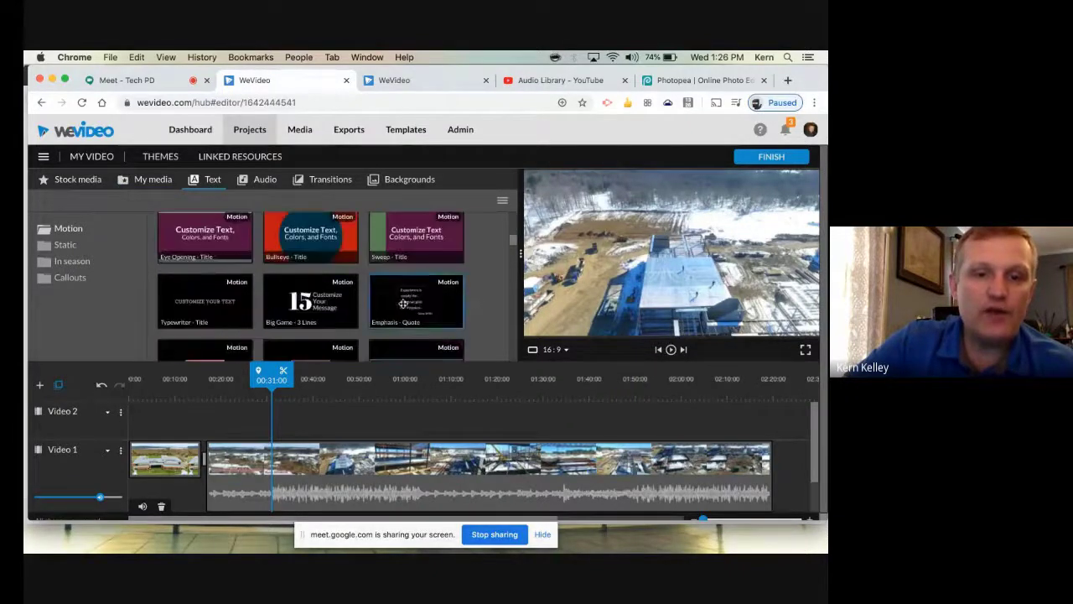
scroll(404, 304, "down", 5)
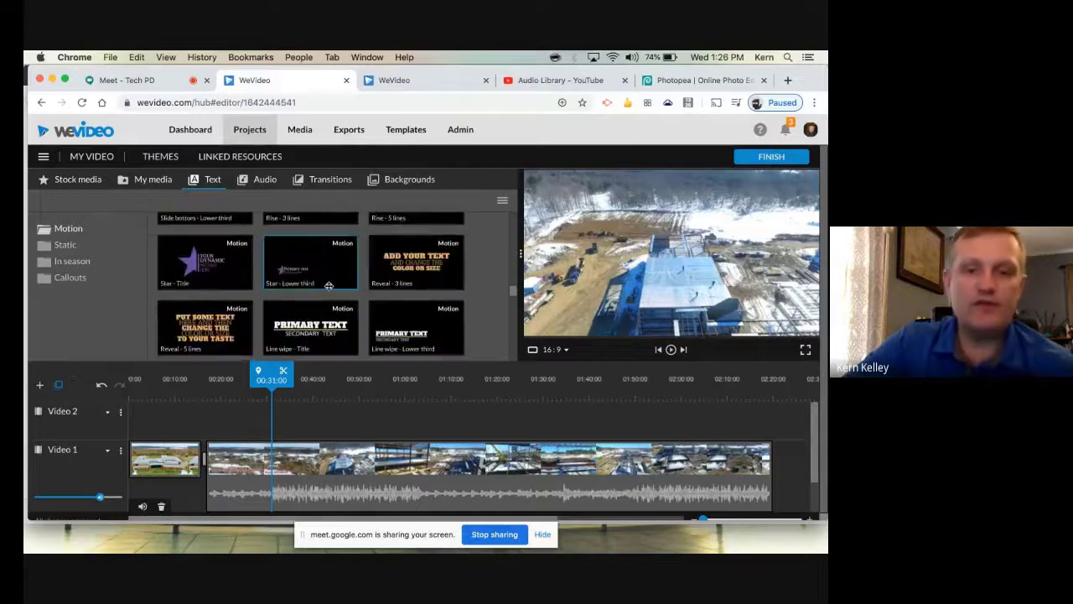
scroll(332, 287, "up", 10)
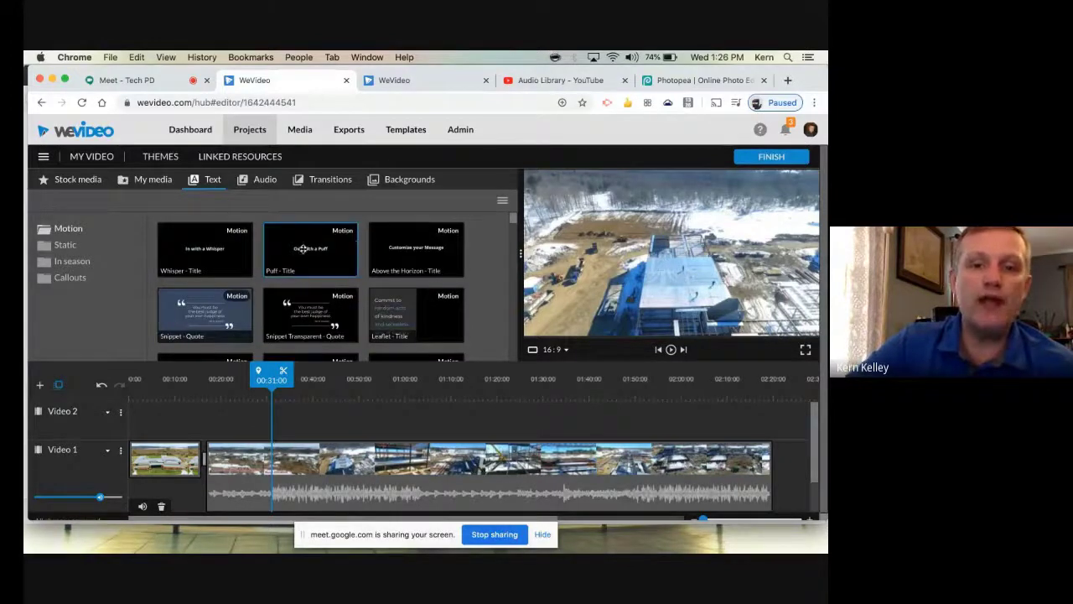
left_click(322, 248)
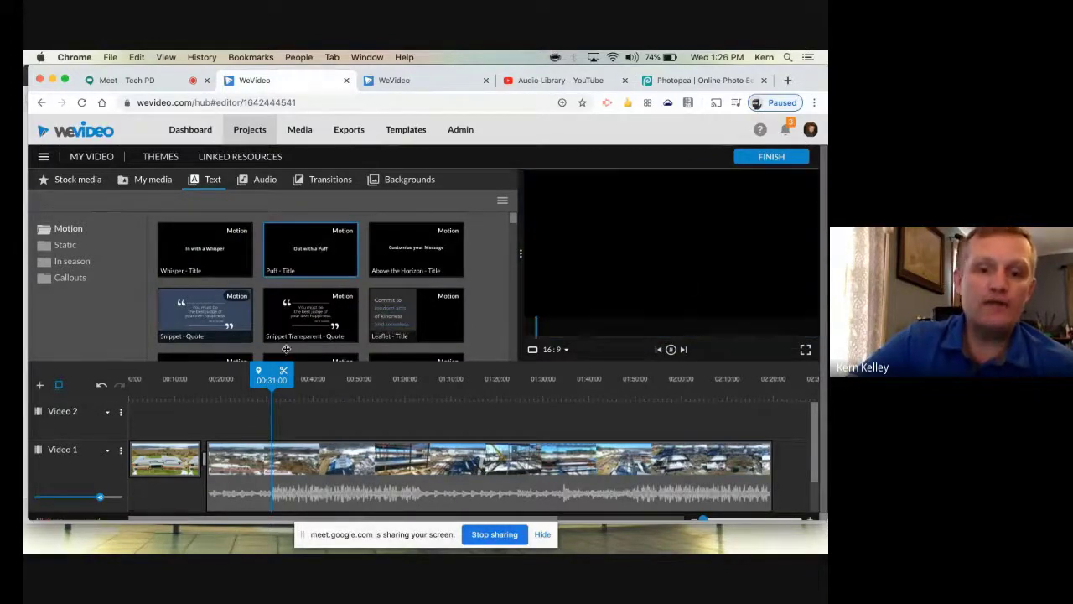
left_click_drag(286, 348, 168, 418)
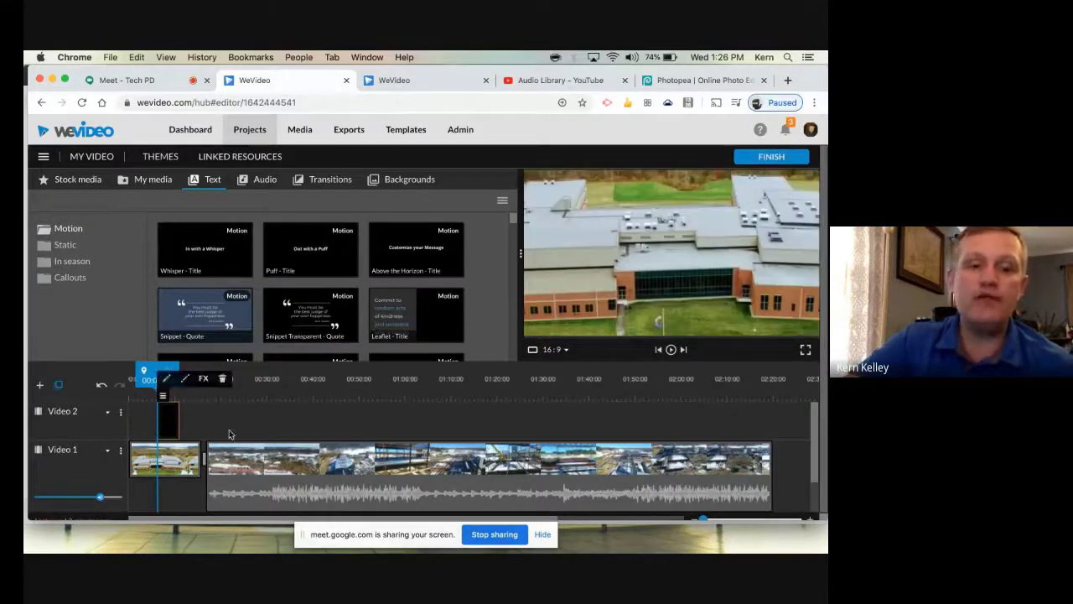
key("space")
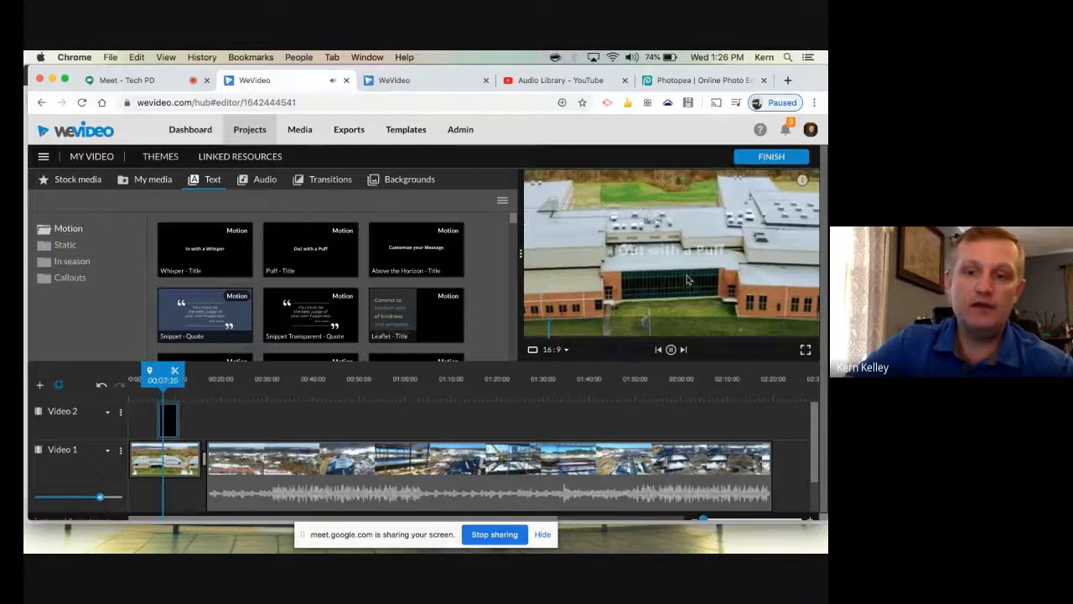
Open the Puff title clip for editing and change its text to Nokomis
left_click(169, 413)
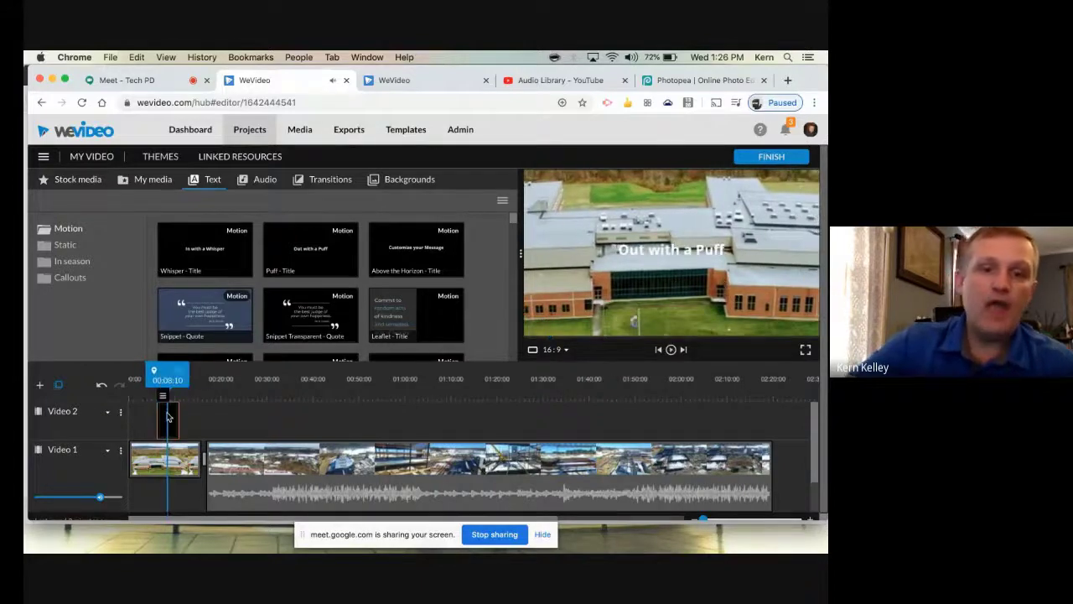
mouse_move(162, 399)
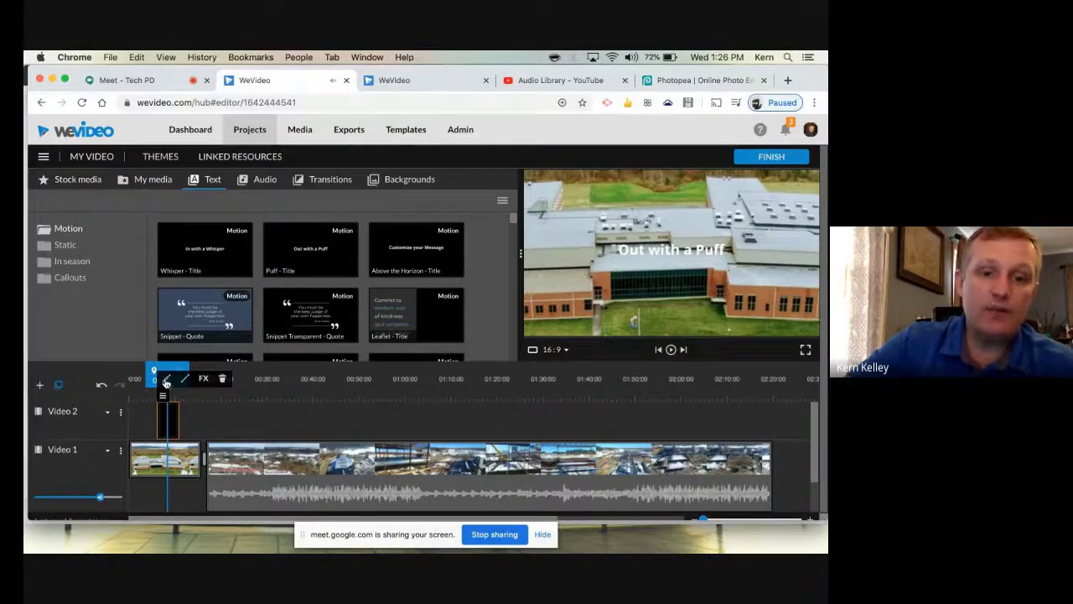
left_click(167, 379)
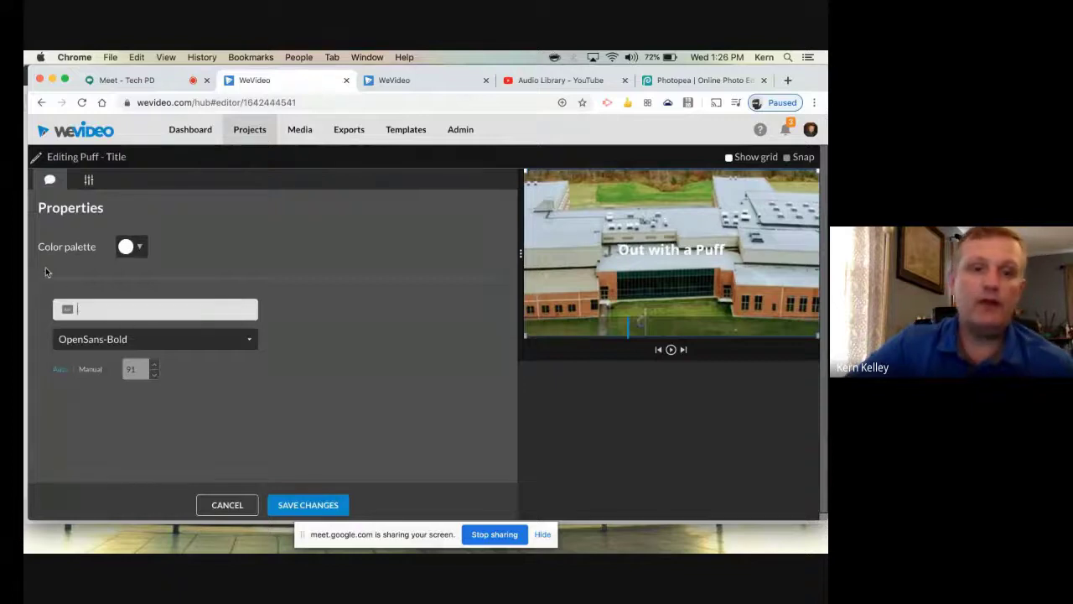
type("Nok")
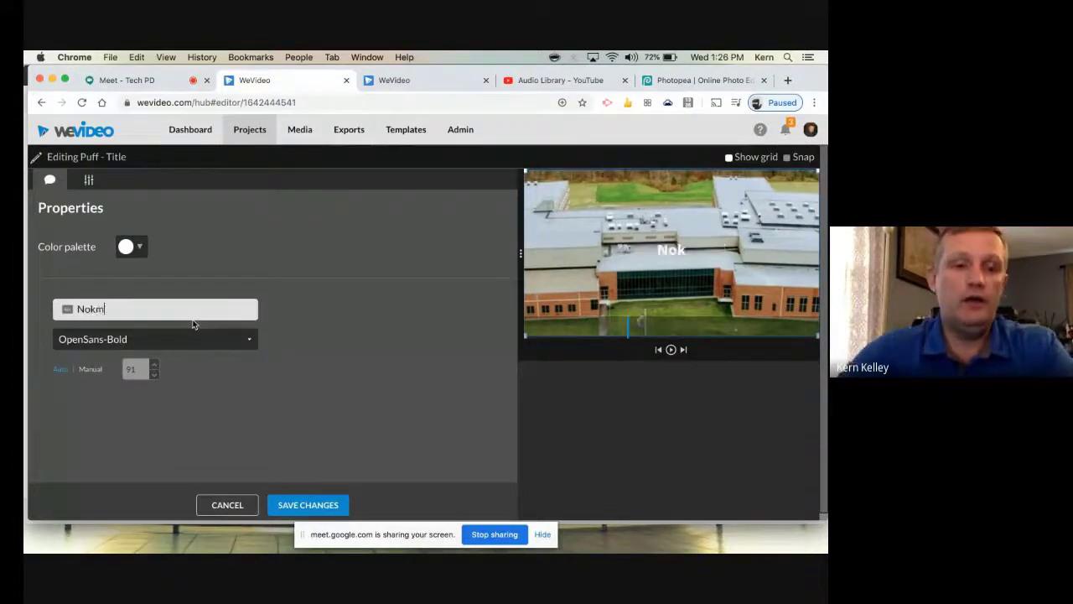
type("omis")
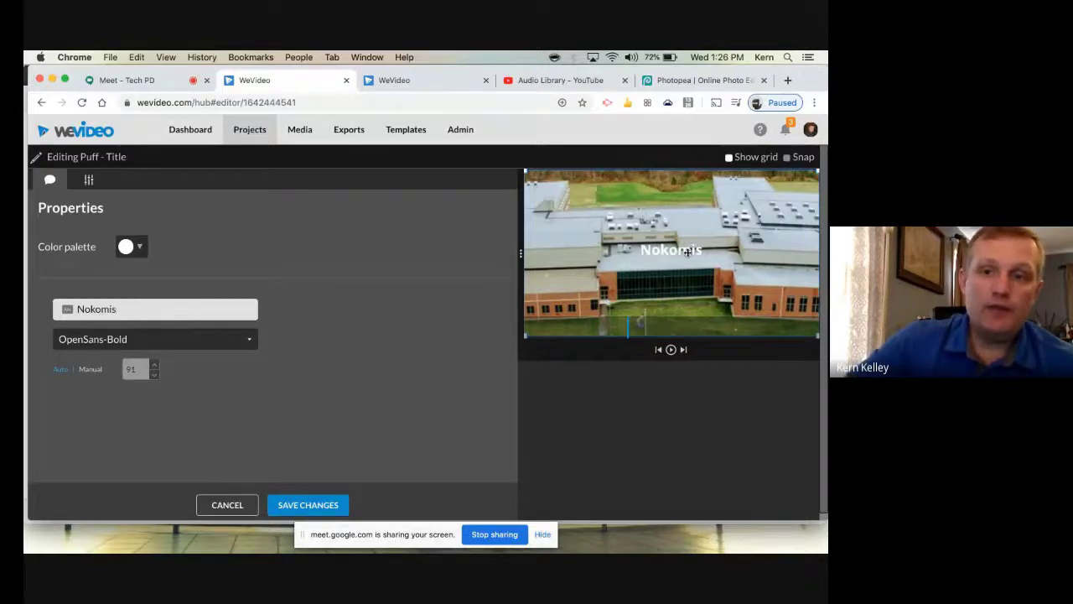
Set the title to a manual size of 200, the AlfaSlabOne font and a dark red colour, and save the changes
left_click(96, 369)
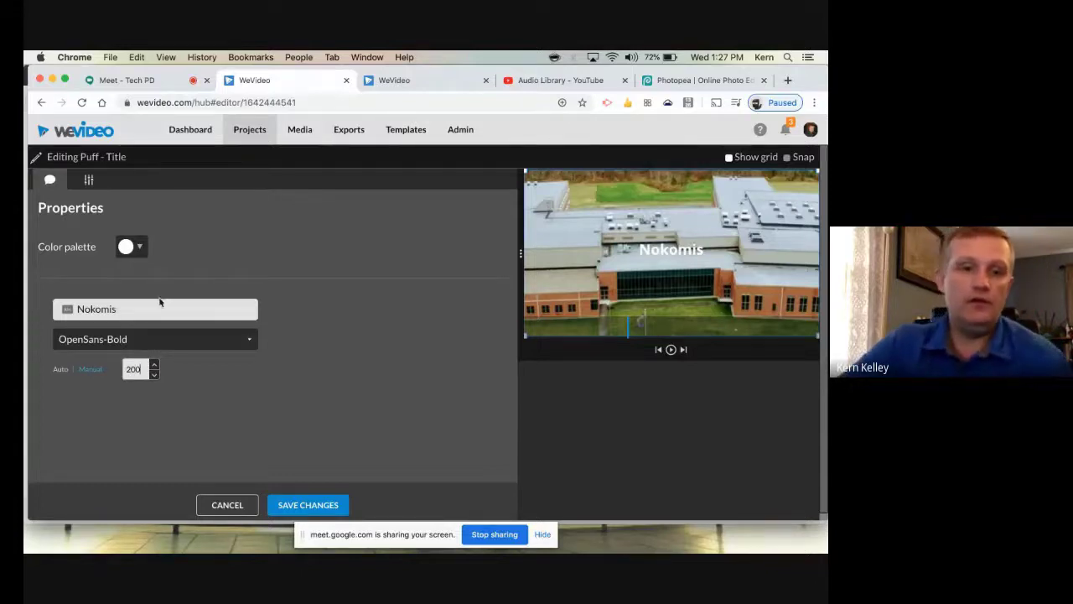
left_click(165, 339)
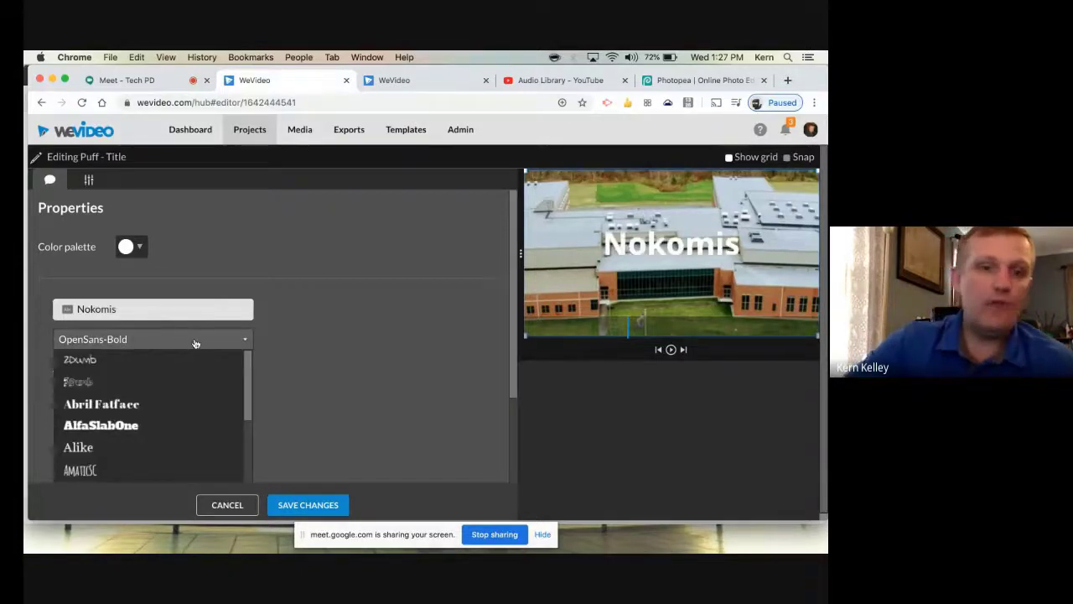
left_click(130, 425)
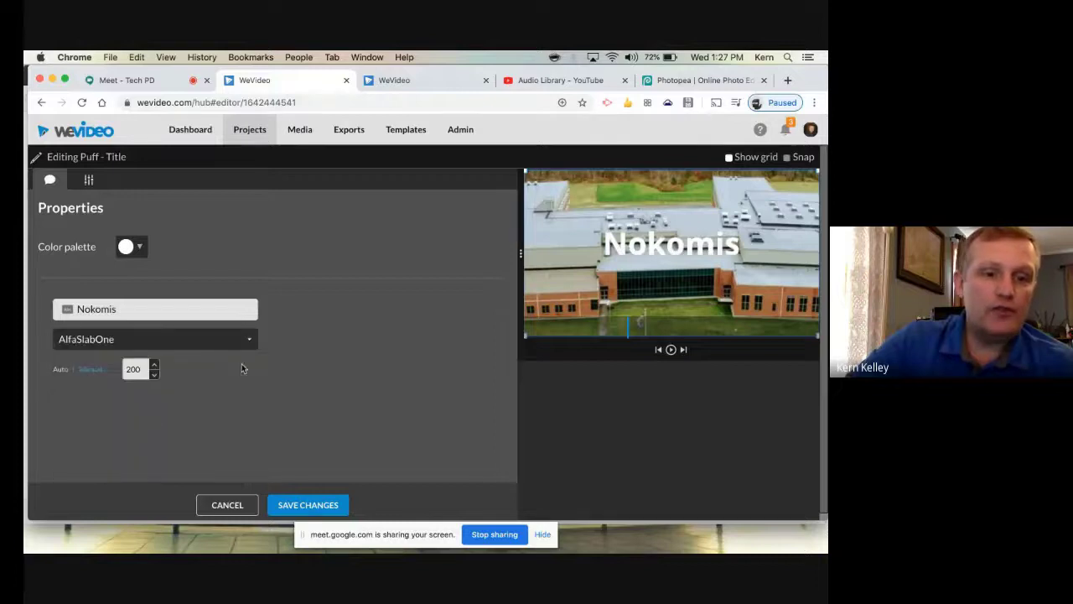
left_click(134, 247)
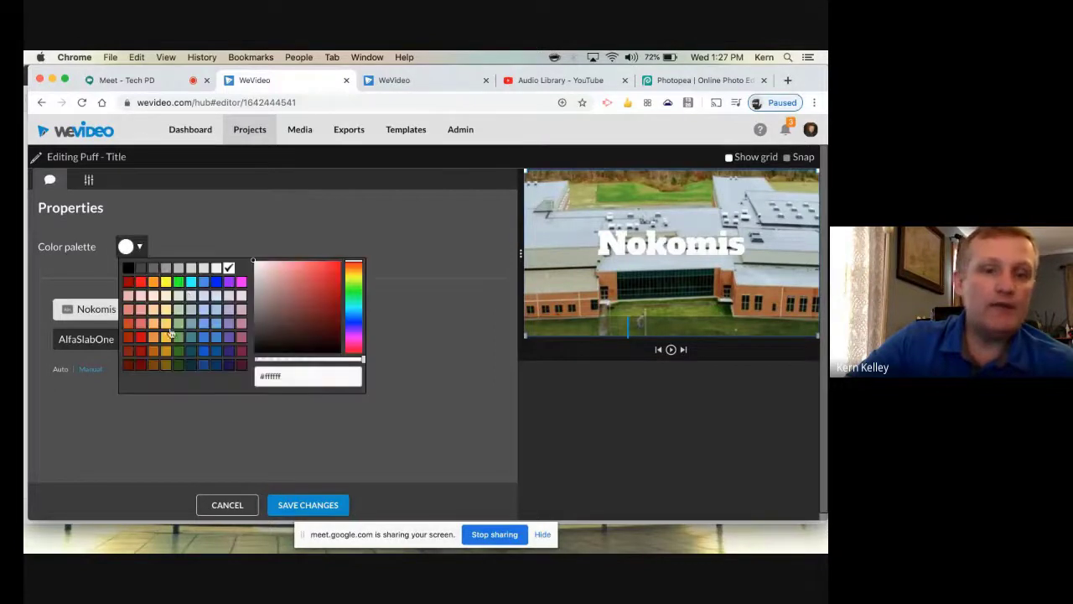
left_click(128, 364)
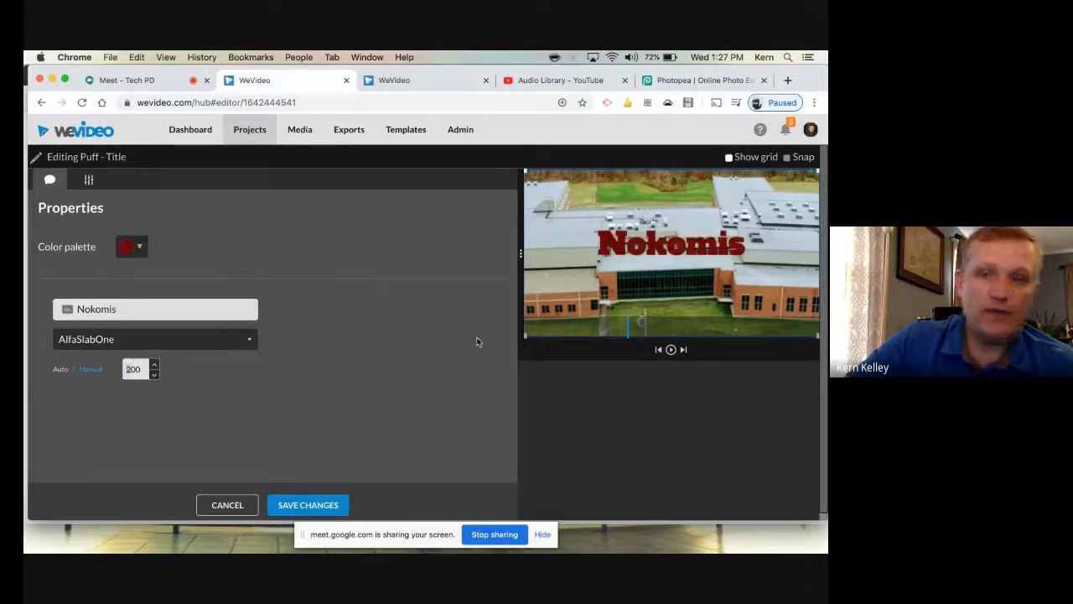
left_click(320, 506)
Play back the title from about 00:03:03 into the drone footage, and lower the Video 1 track's volume to zero
left_click(143, 379)
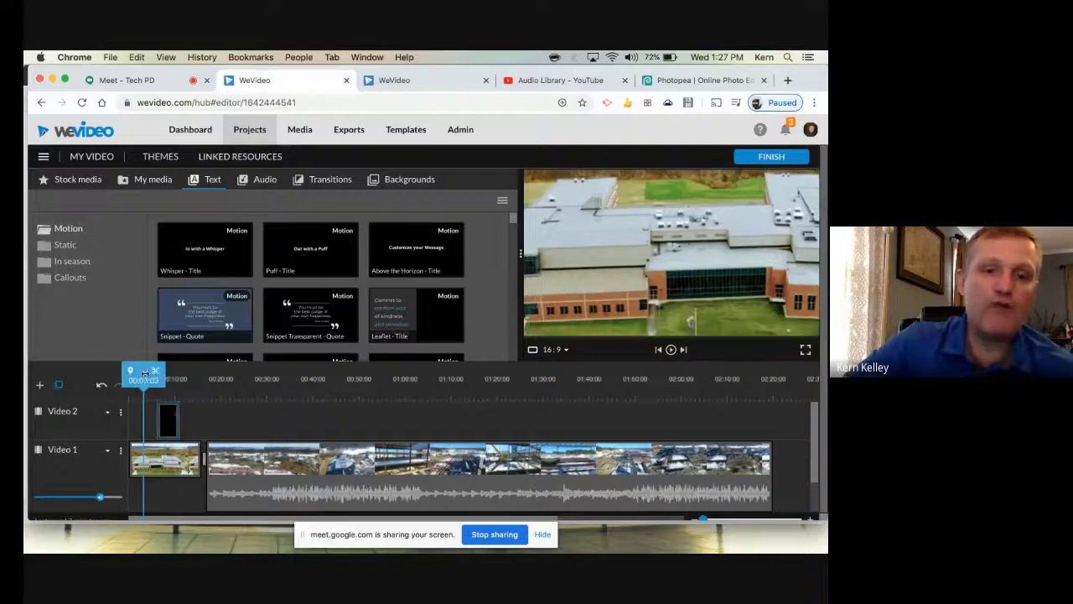
key("space")
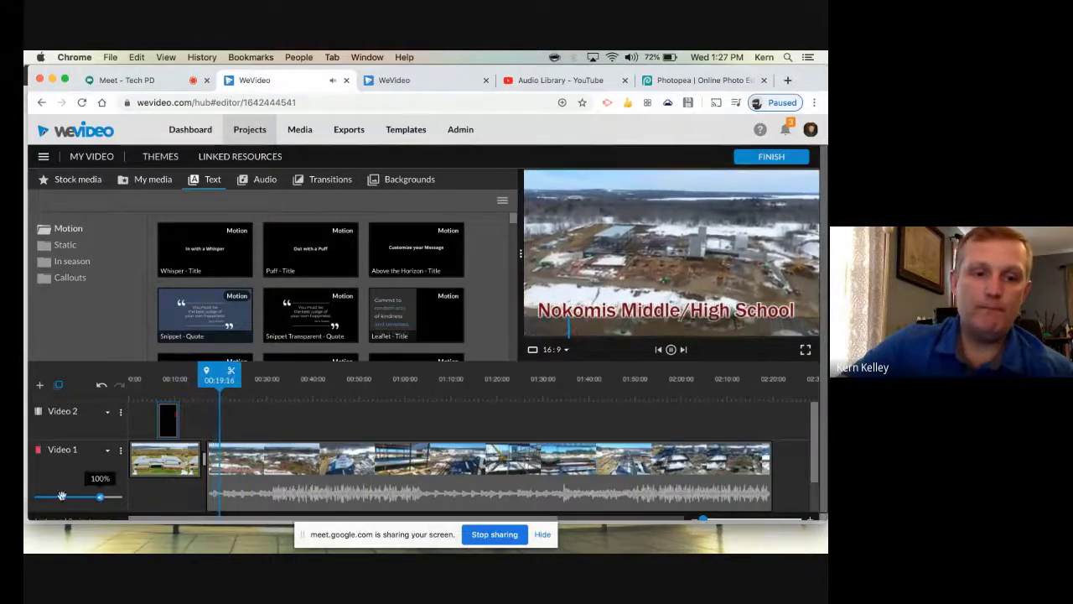
left_click_drag(100, 497, 34, 497)
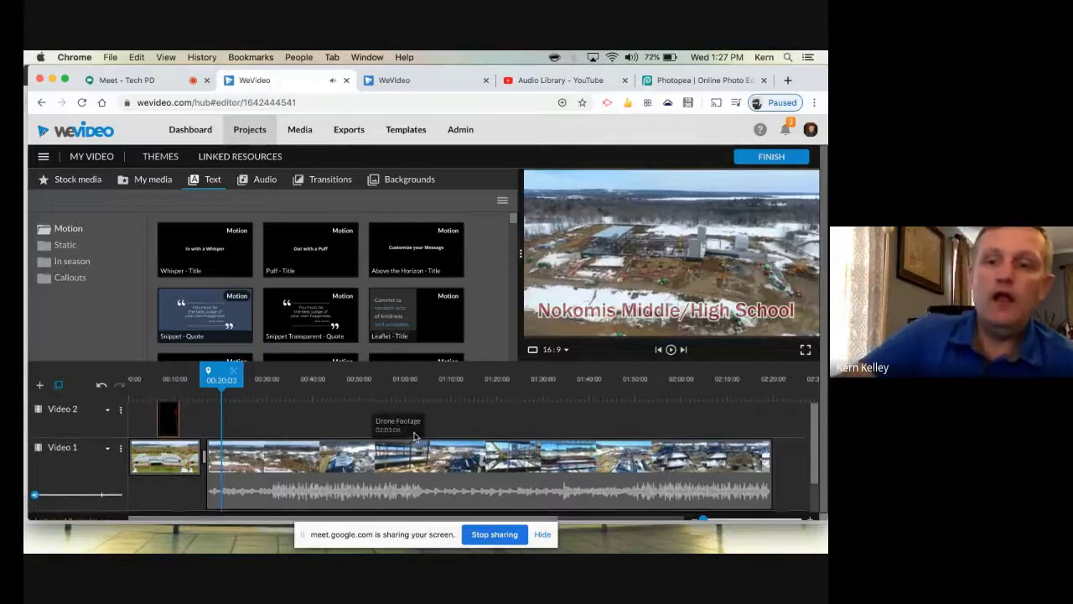
scroll(442, 453, "down", 2)
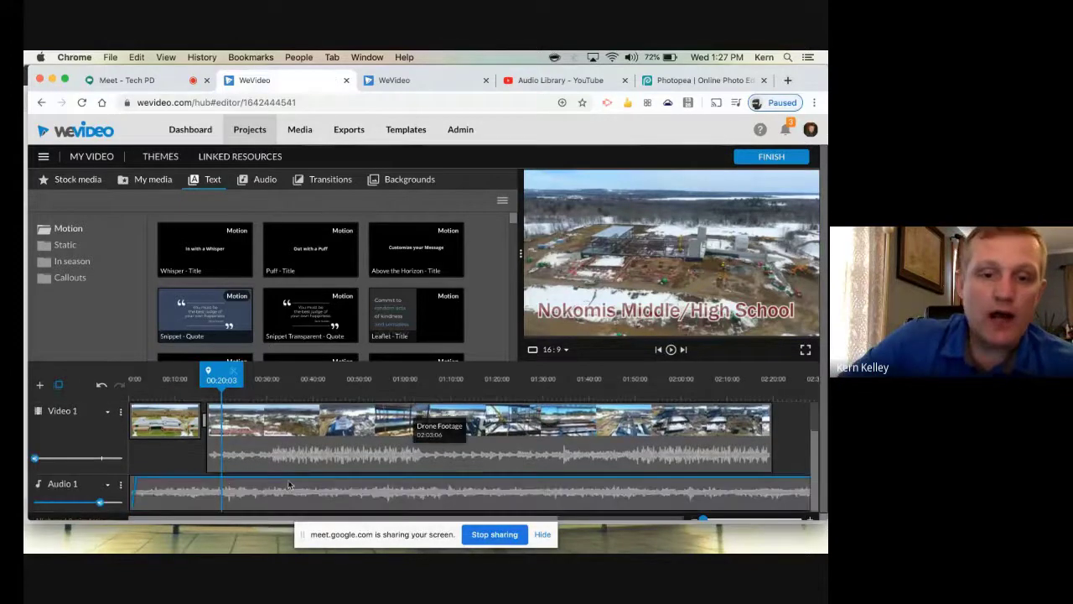
Add the Yellow Aurora background to the Video 2 track above the drone footage at about 00:32:06
scroll(252, 457, "up", 2)
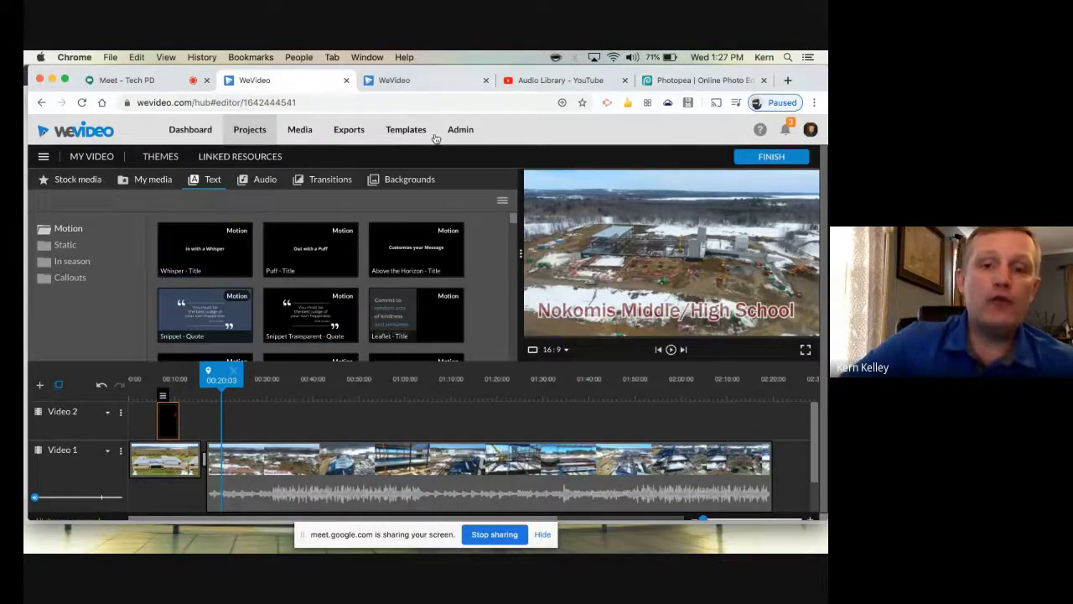
left_click(402, 181)
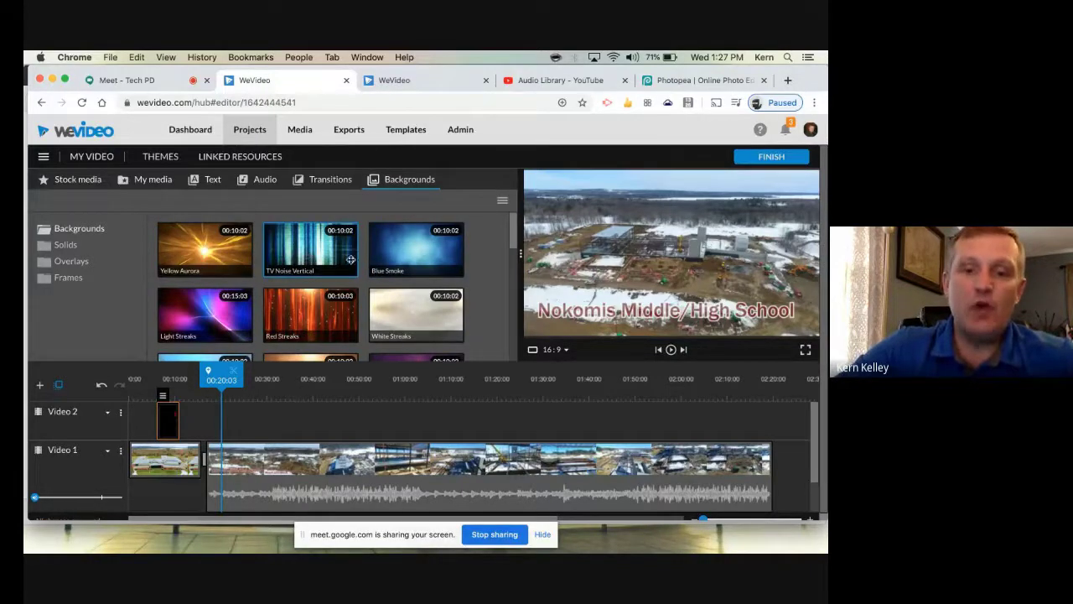
left_click_drag(205, 252, 295, 417)
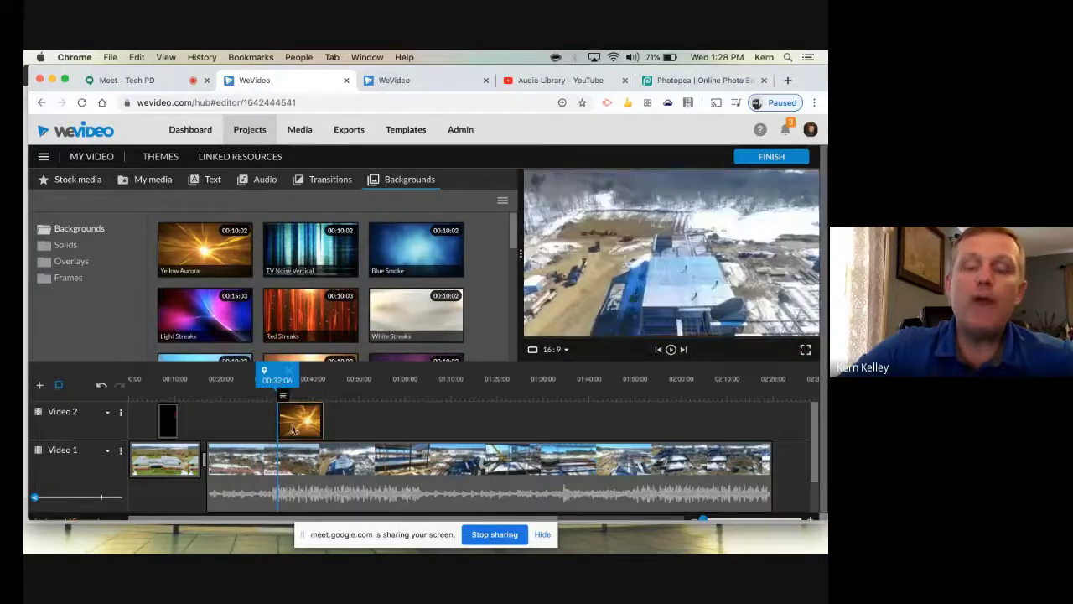
Preview the Yellow Aurora clip on the Video 2 track, move it slightly later, and scrub through it to about 00:41:05
left_click_drag(277, 378, 274, 380)
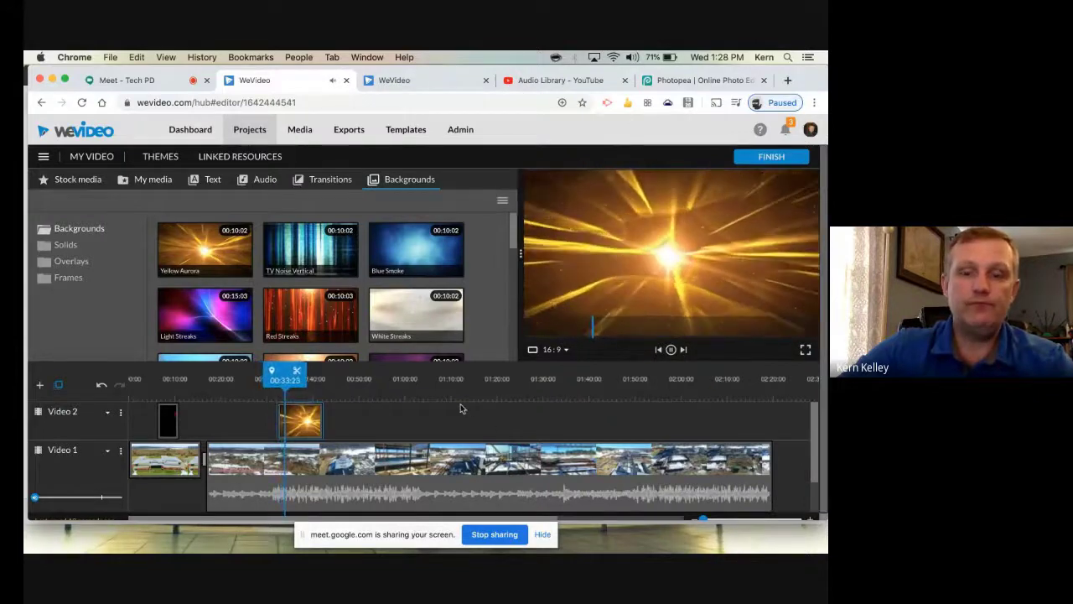
key("space")
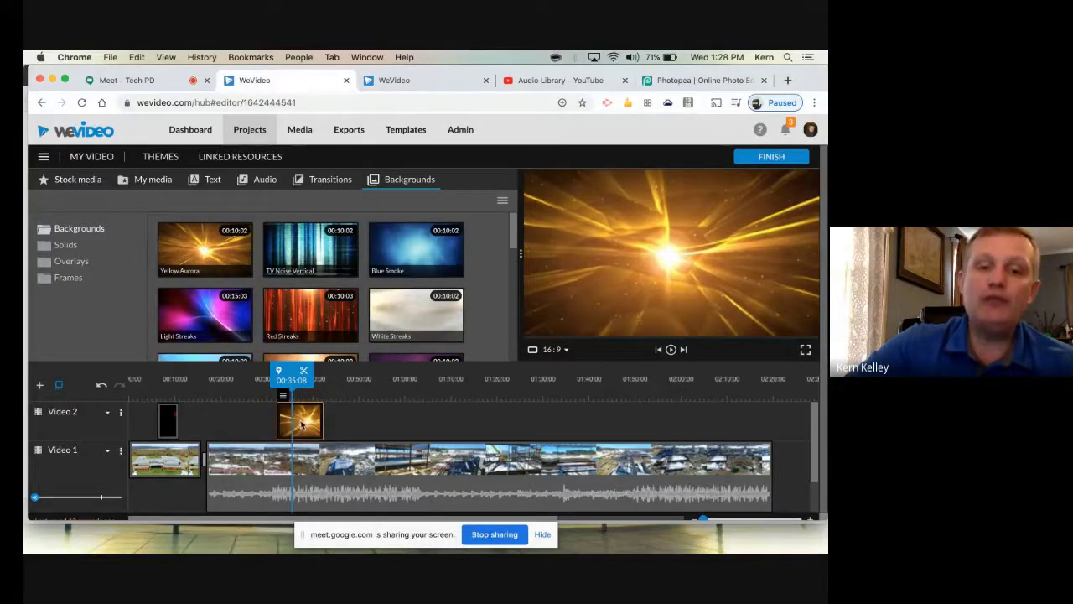
mouse_move(302, 425)
left_mouse_down()
mouse_move(307, 456)
mouse_move(307, 423)
left_mouse_up()
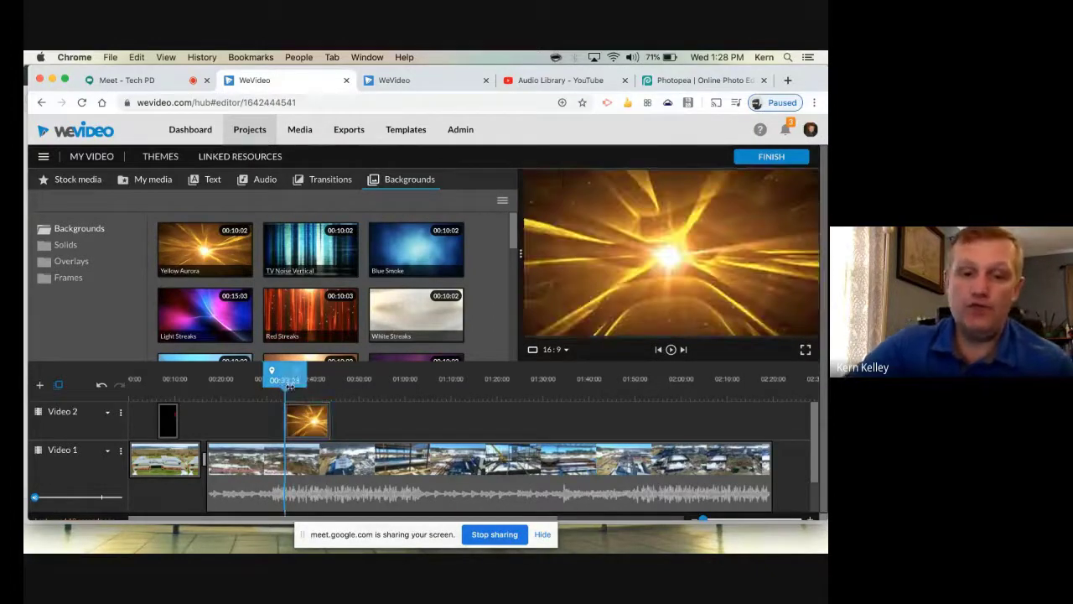
left_click_drag(288, 390, 318, 395)
scroll(265, 409, "down", 1)
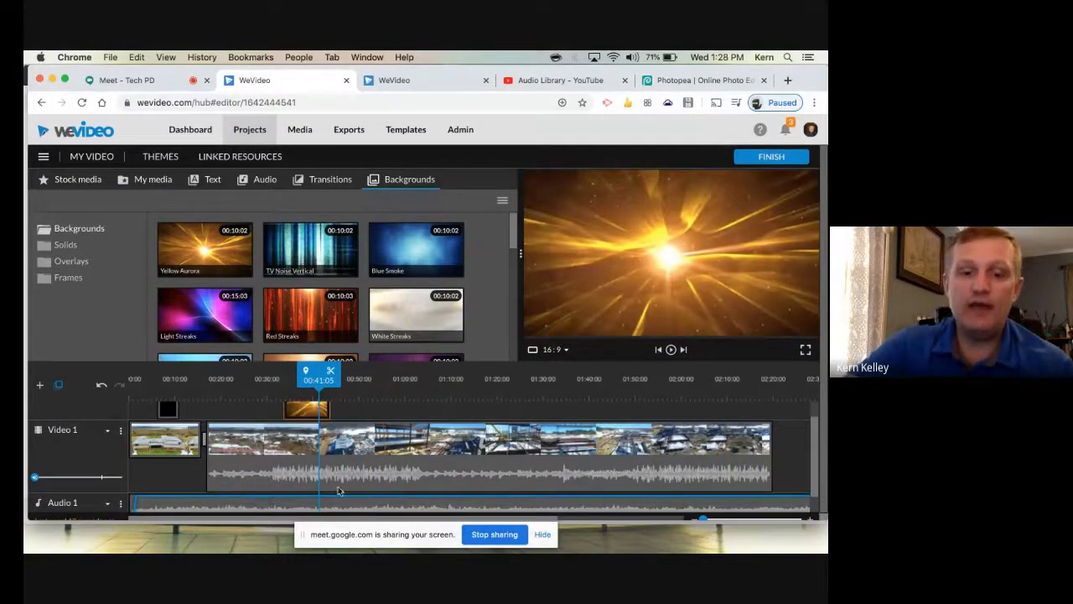
scroll(277, 449, "up", 1)
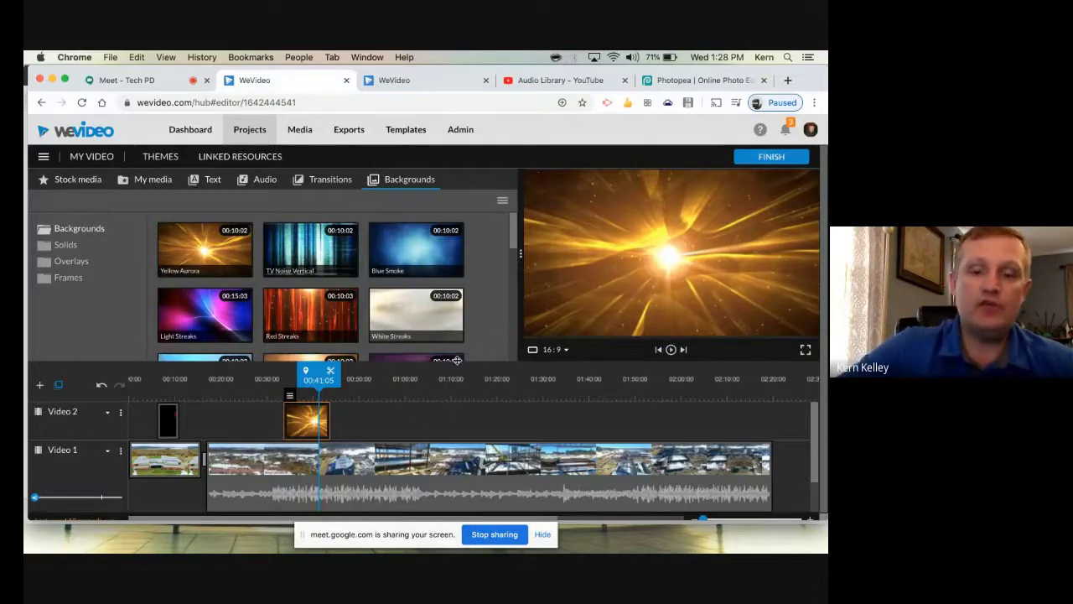
Begin finishing the video and set the export title to NRHS Drone Footage
left_click(770, 158)
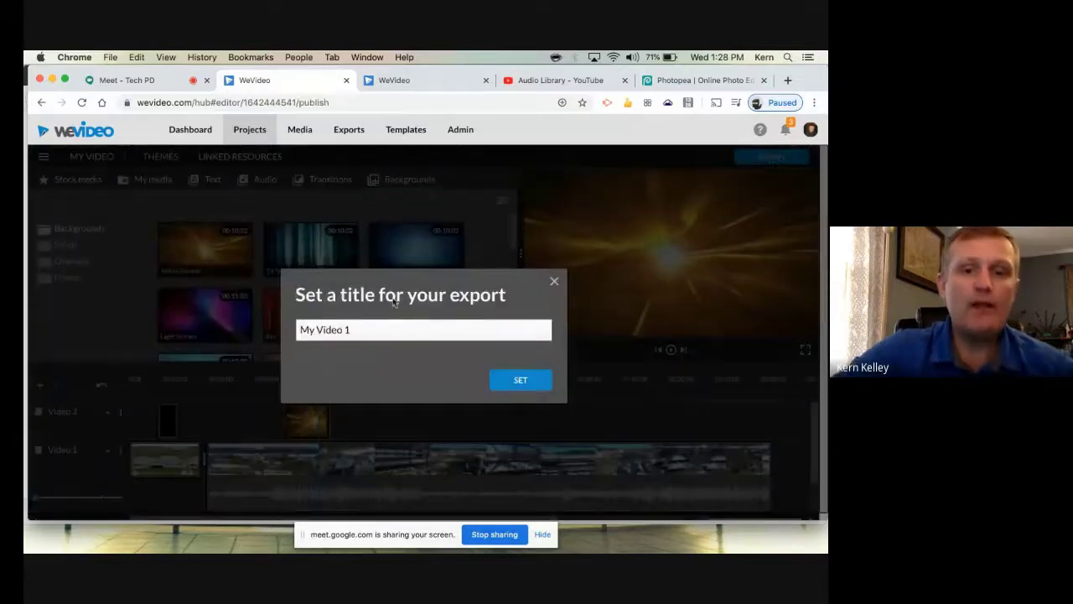
left_click_drag(379, 333, 303, 330)
left_click(373, 329)
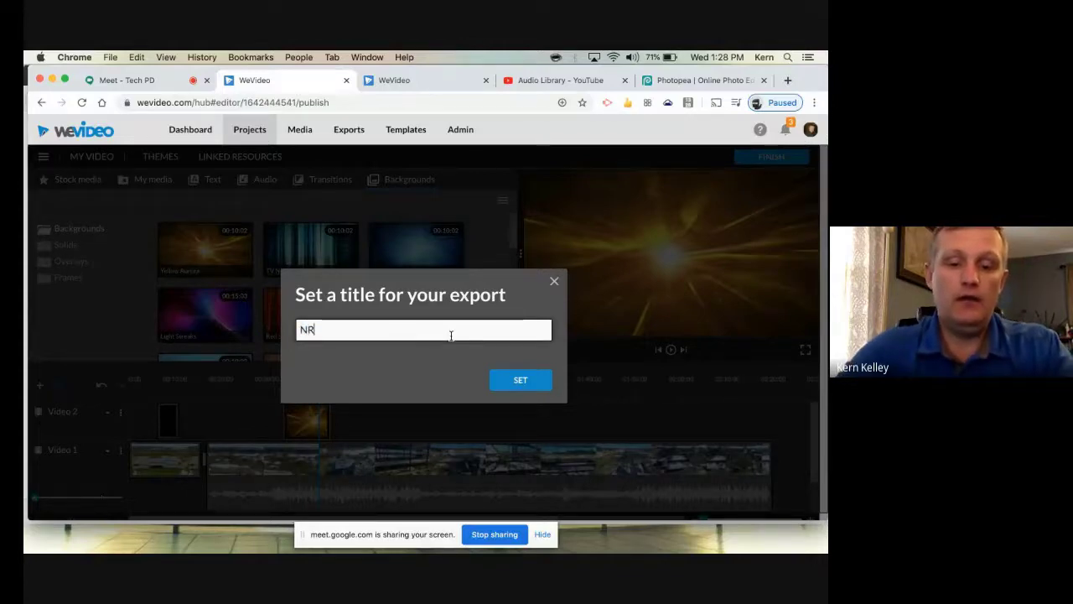
type("HS Dr")
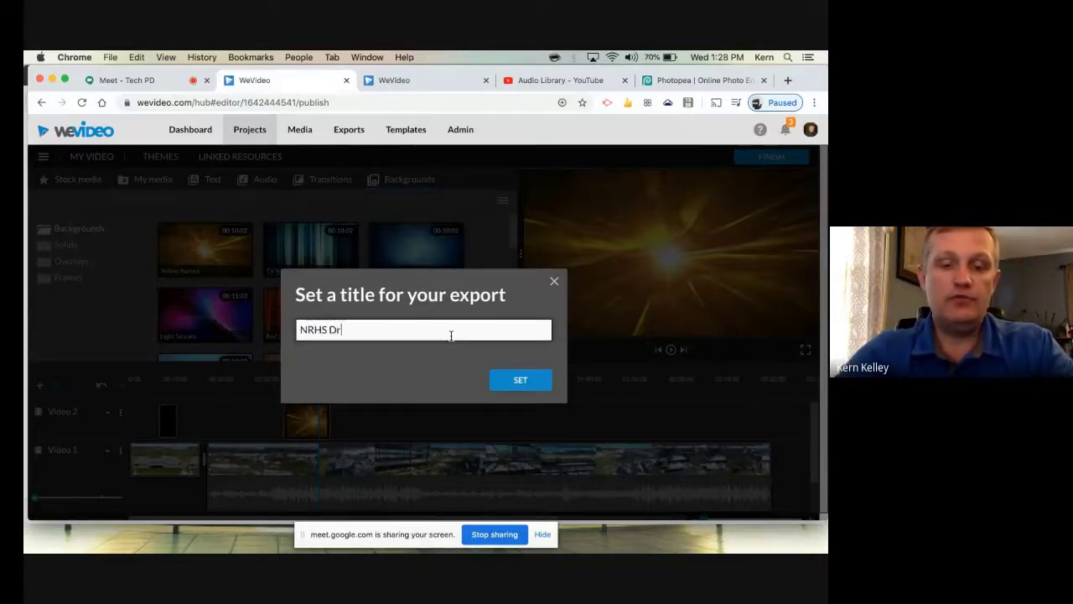
type("one G")
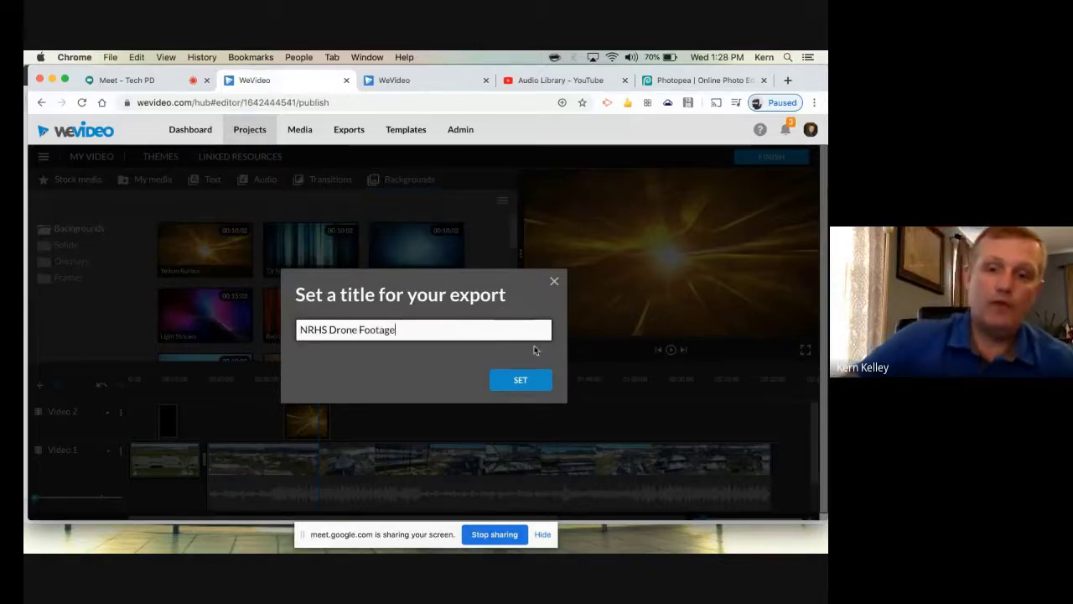
left_click(517, 388)
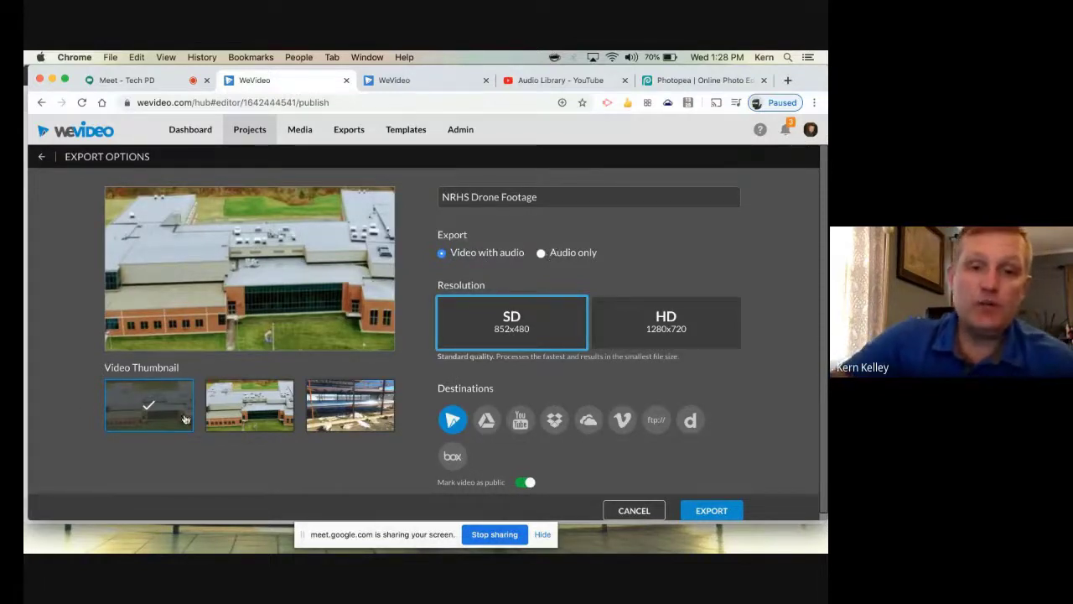
Try each of the three video thumbnails for the export, ending back on the first one
left_click(259, 414)
left_click(343, 405)
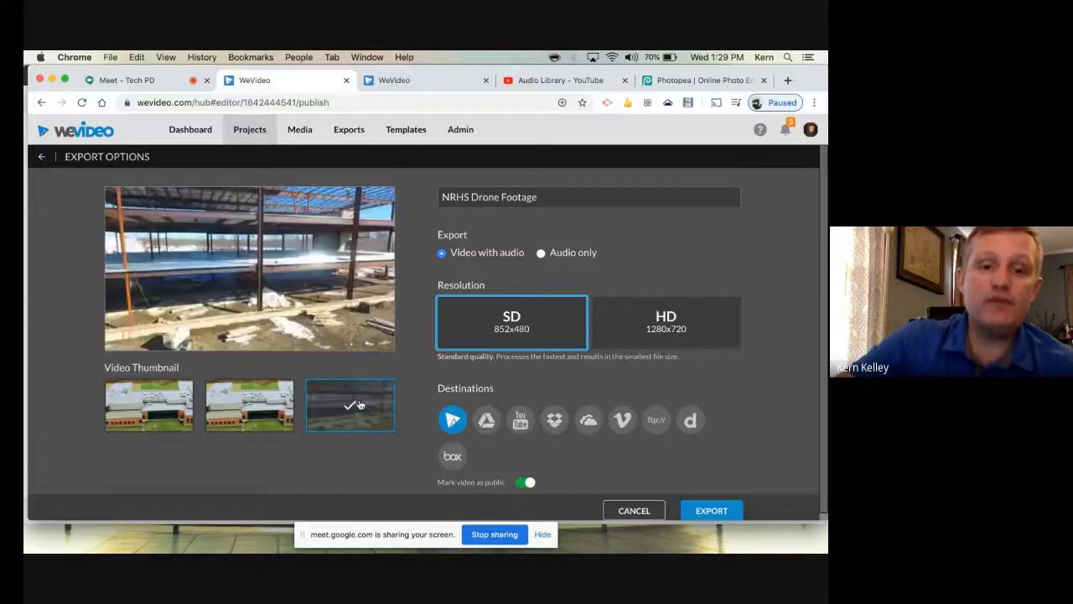
left_click(238, 416)
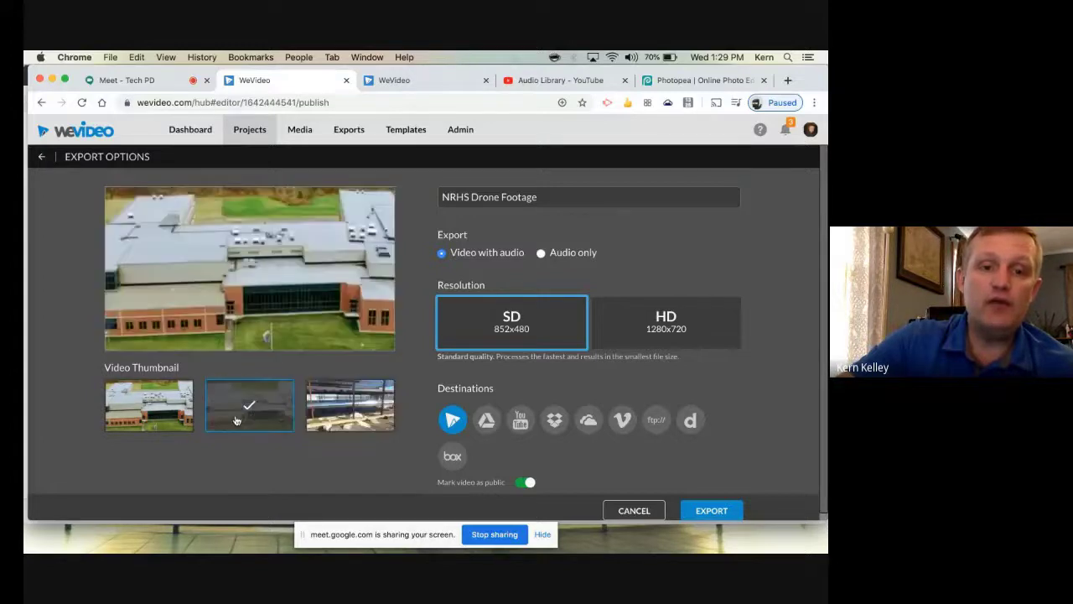
left_click(152, 409)
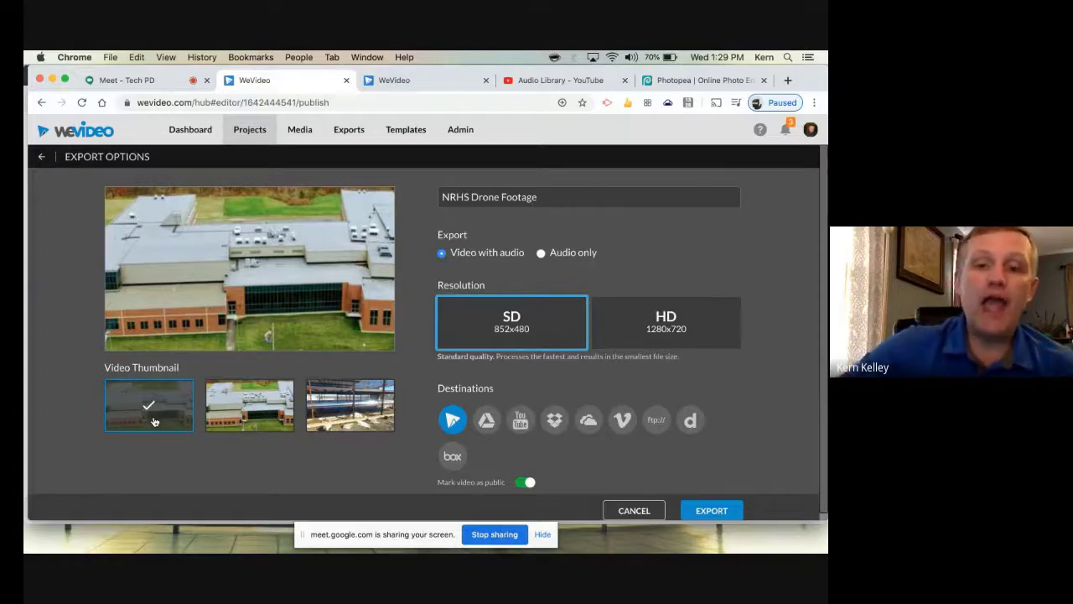
left_click_drag(575, 197, 373, 198)
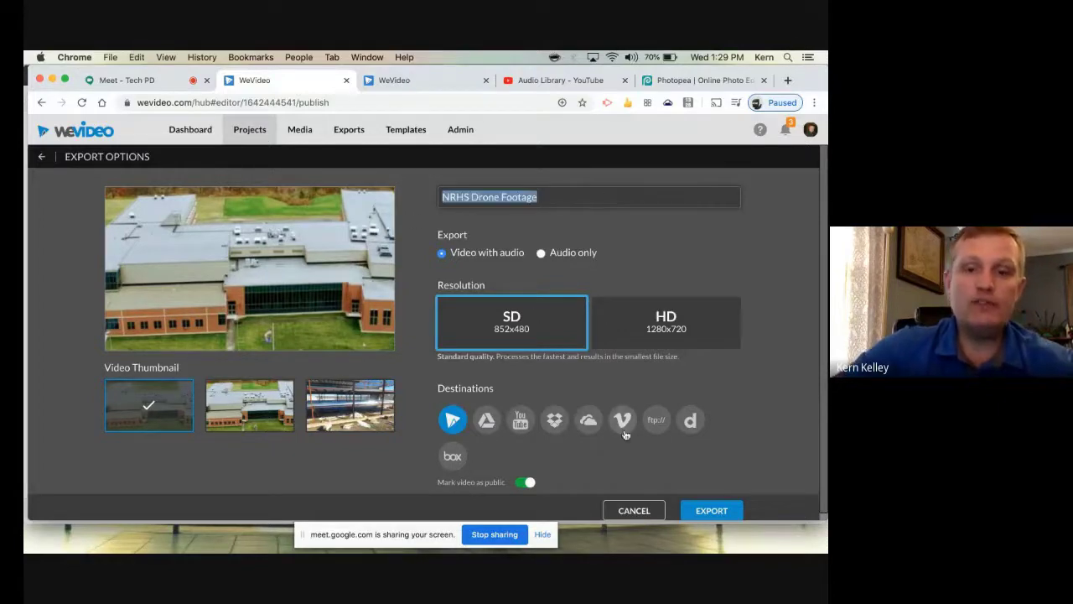
Cancel the export options, park the playhead on the Nokomis title, and reopen the export with that frame as the video thumbnail
left_click(634, 510)
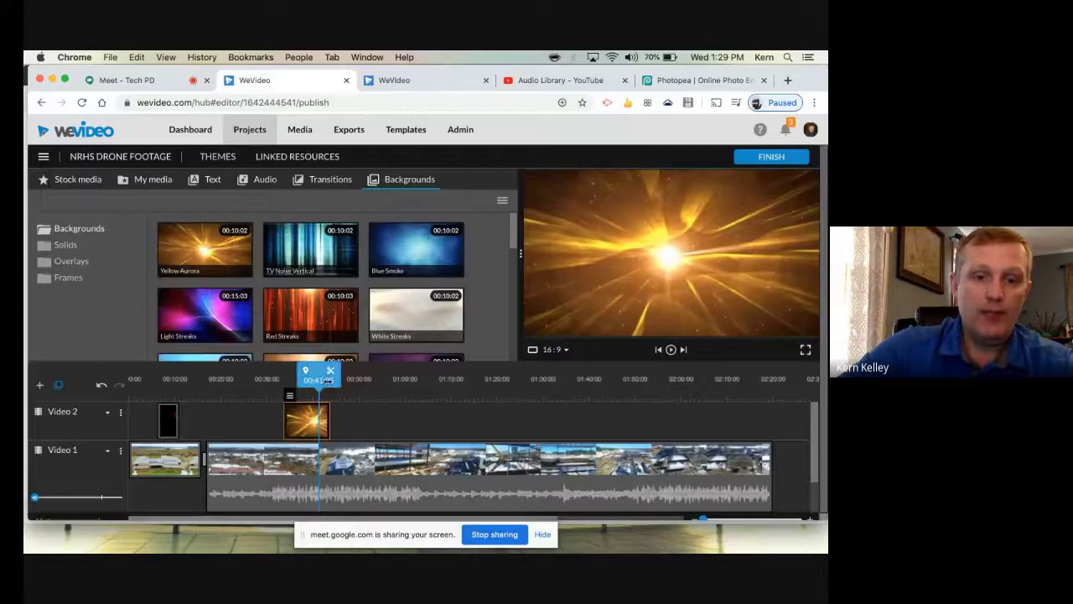
left_click_drag(327, 379, 182, 375)
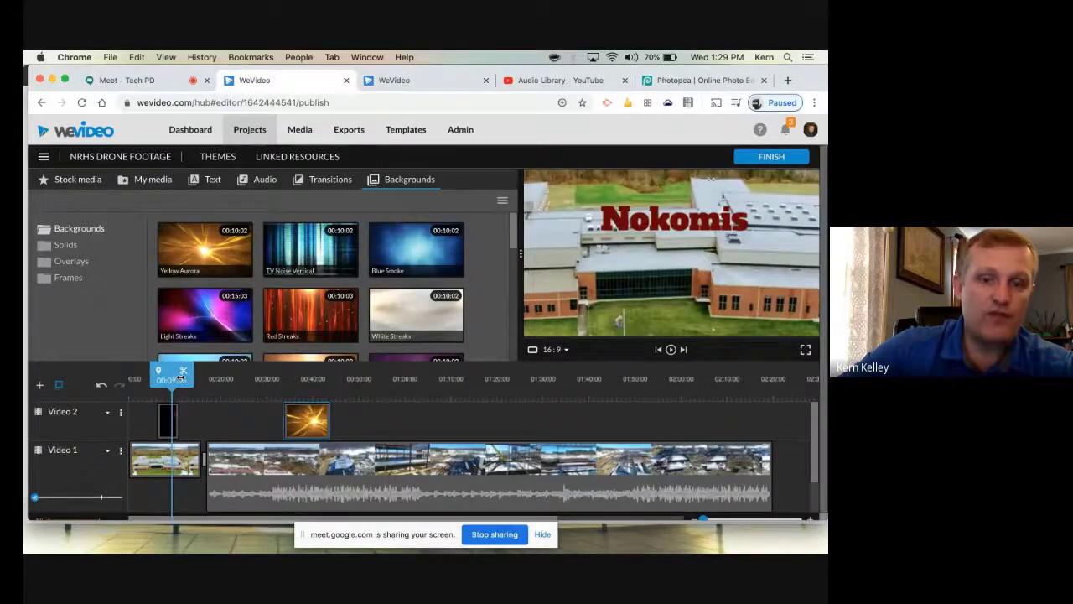
left_click(755, 160)
left_click(249, 405)
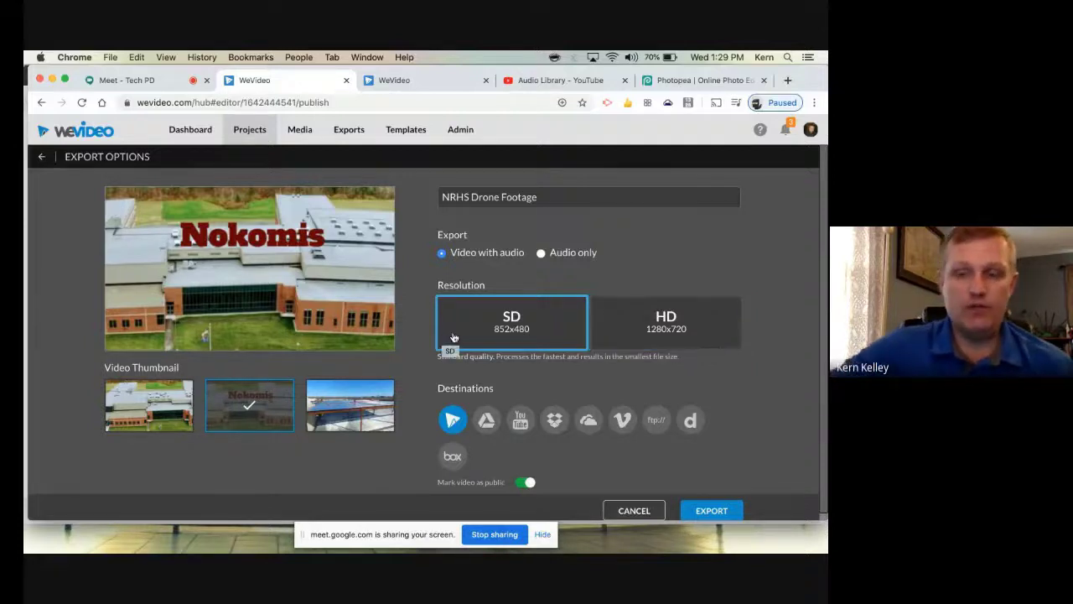
Export the video in HD 1280x720 with Google Drive added to the destinations
left_click(635, 336)
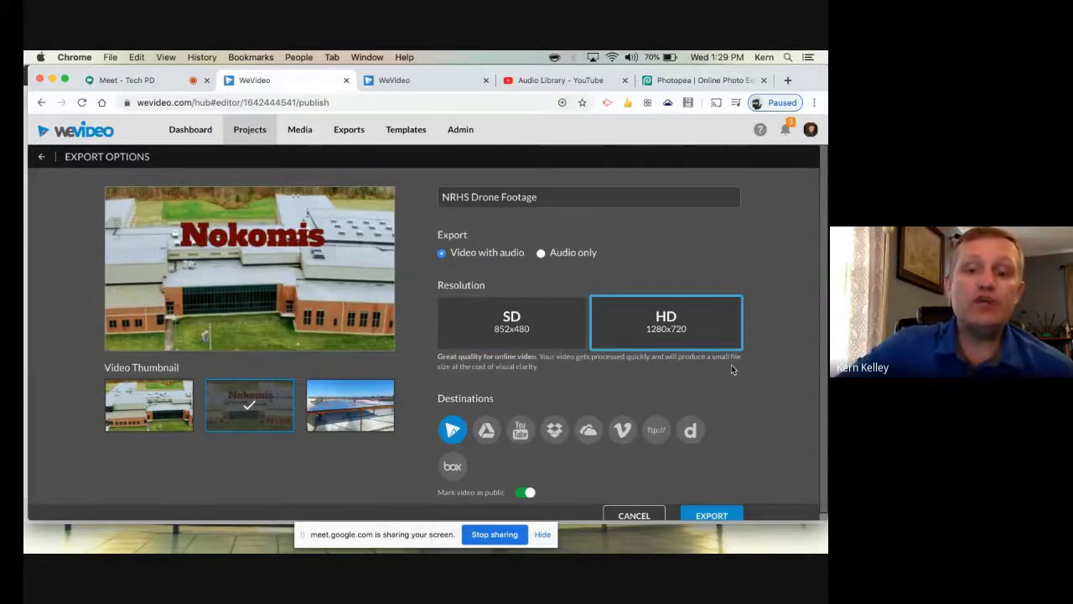
scroll(731, 366, "down", 1)
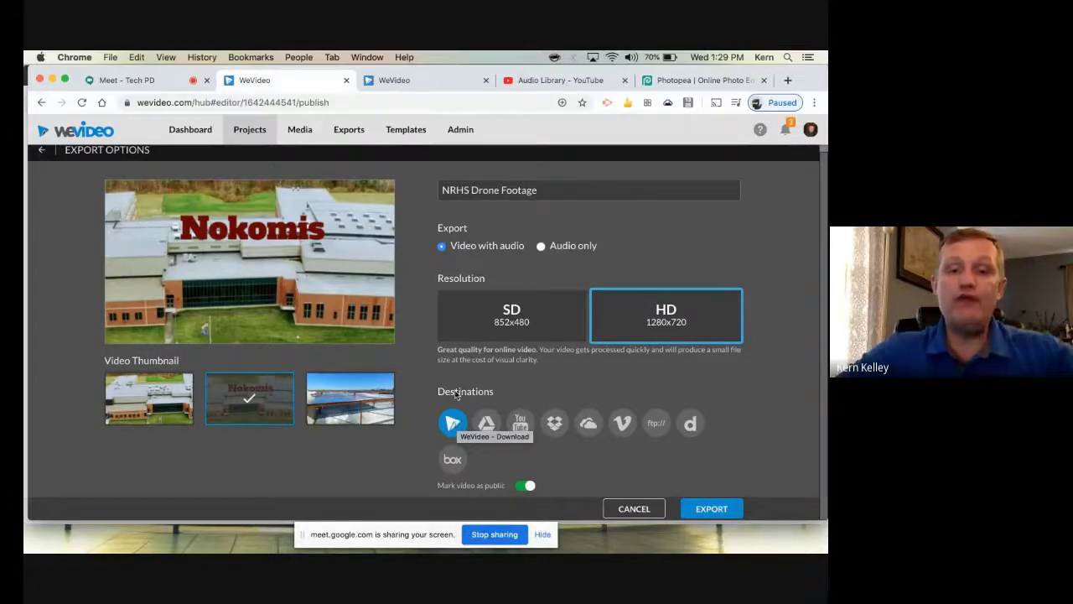
left_click(489, 425)
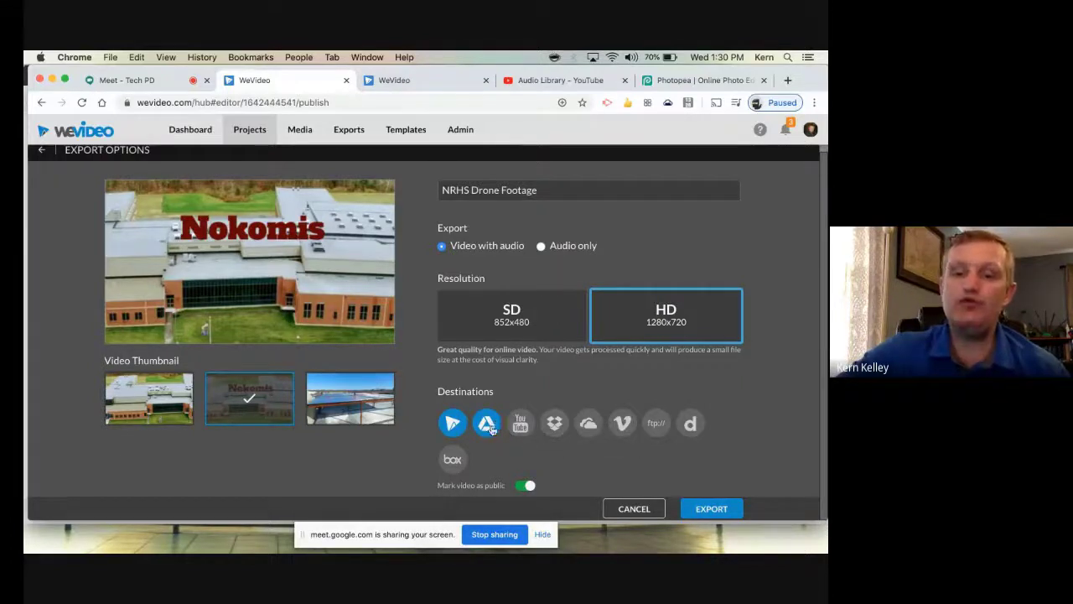
left_click(717, 508)
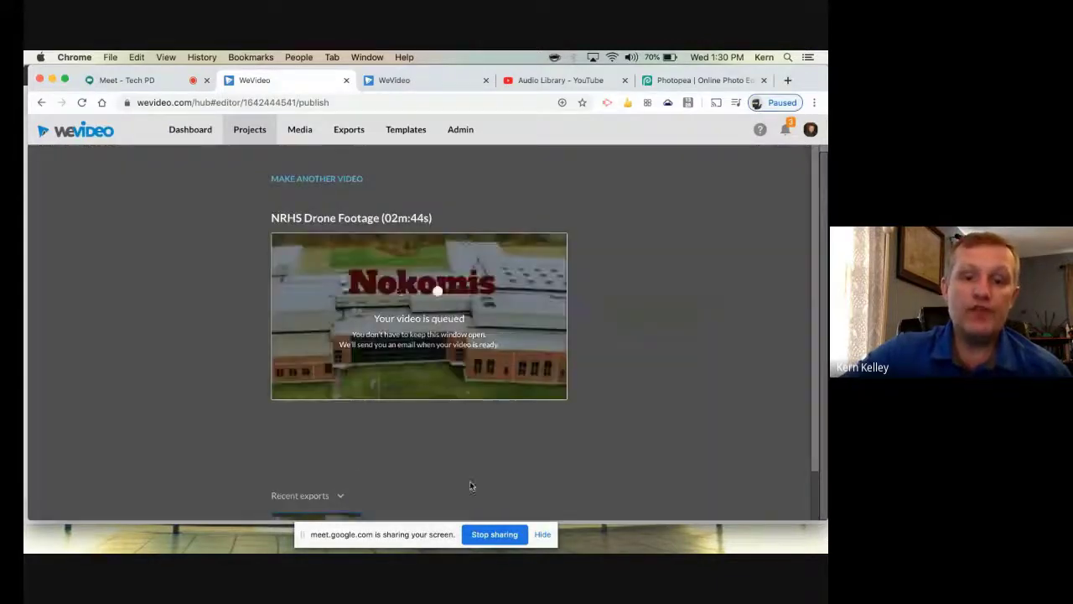
scroll(697, 360, "down", 2)
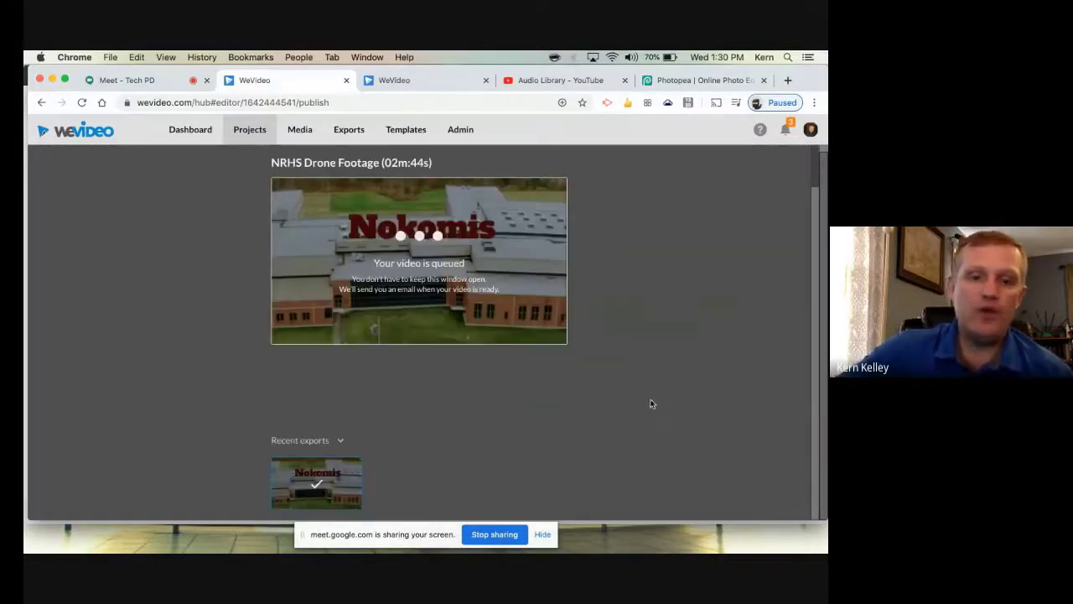
scroll(649, 387, "up", 2)
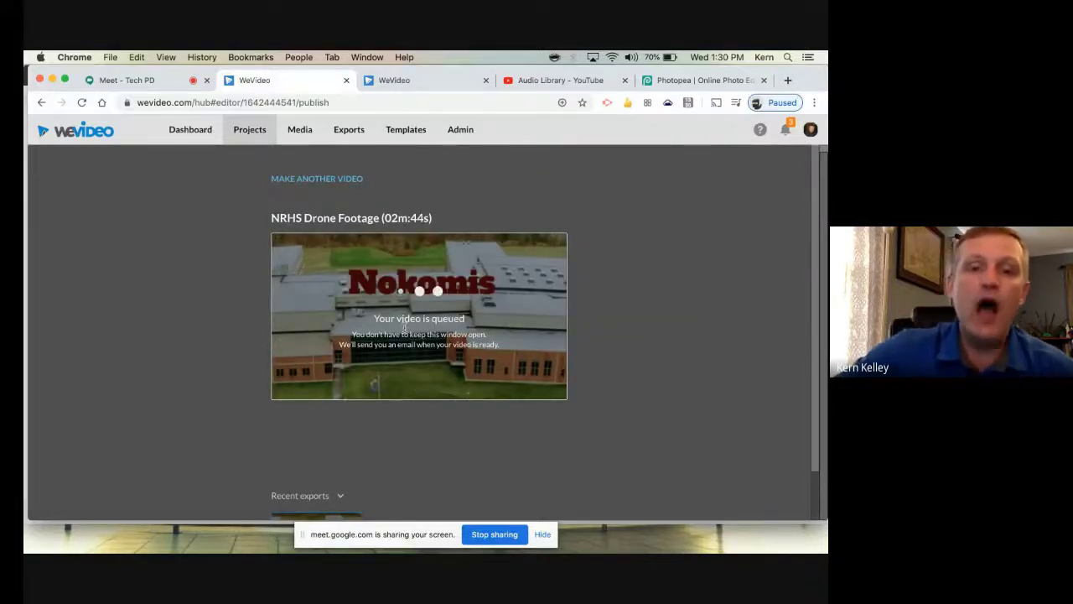
Open the Sample video edit from the Sample project and scrub its timeline to about 00:30:04 and back to the start
left_click(243, 131)
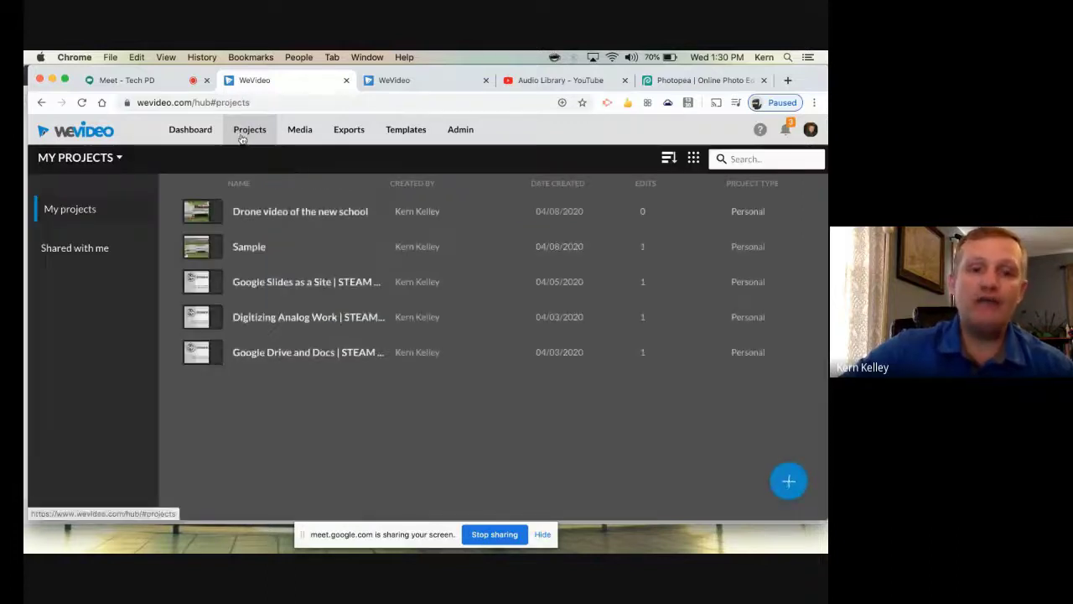
left_click(268, 247)
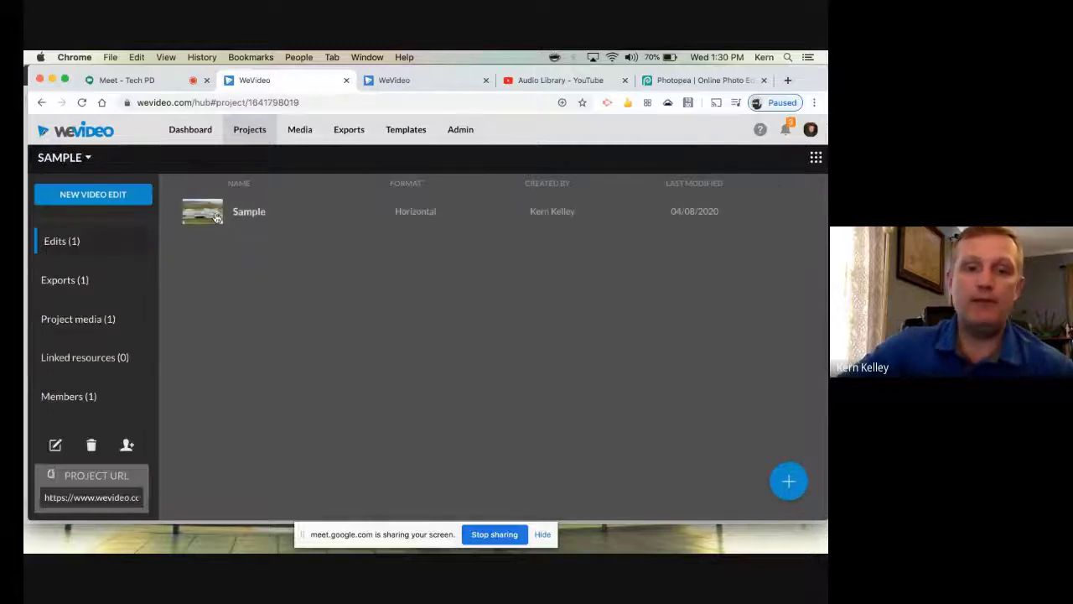
left_click(257, 213)
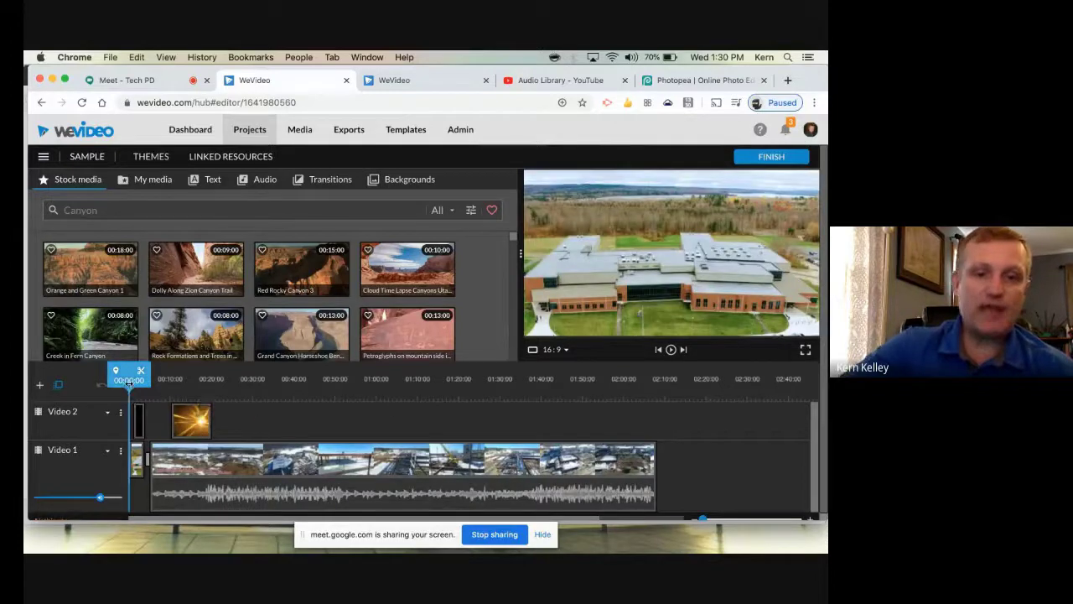
left_click_drag(129, 378, 250, 384)
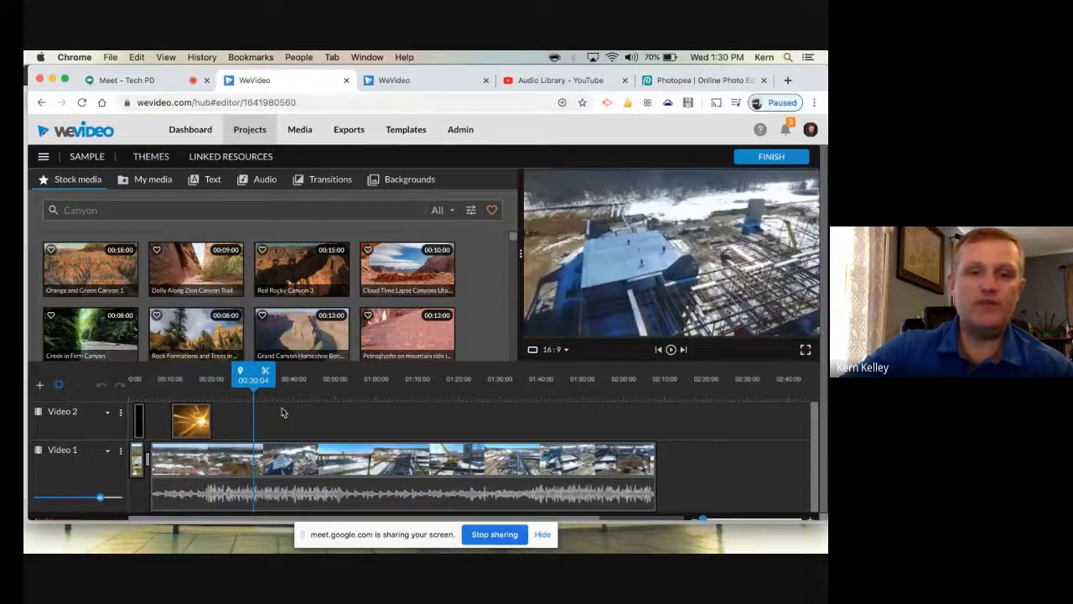
scroll(324, 426, "down", 3)
scroll(323, 426, "up", 3)
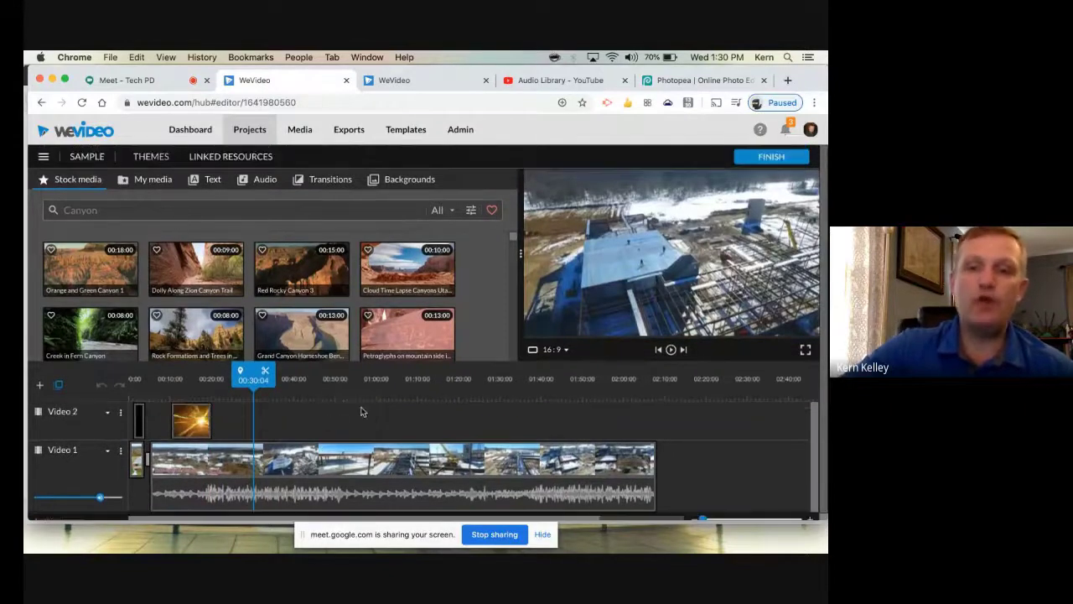
left_click_drag(247, 379, 128, 379)
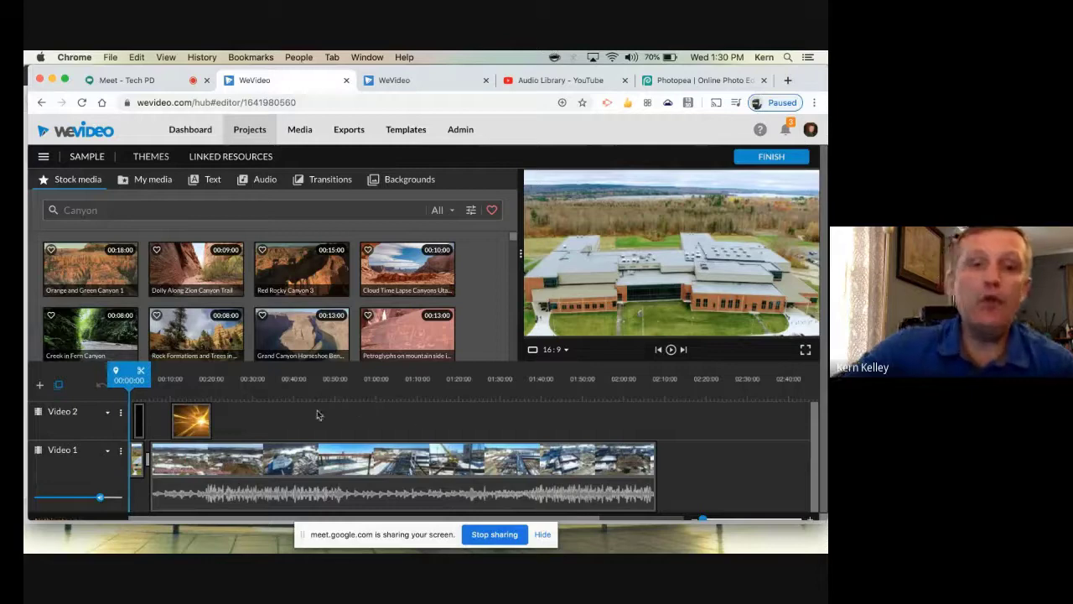
Switch to Google Drive in the second WeVideo browser tab and select Drone Footage.mp4 among the recent files
left_click(390, 80)
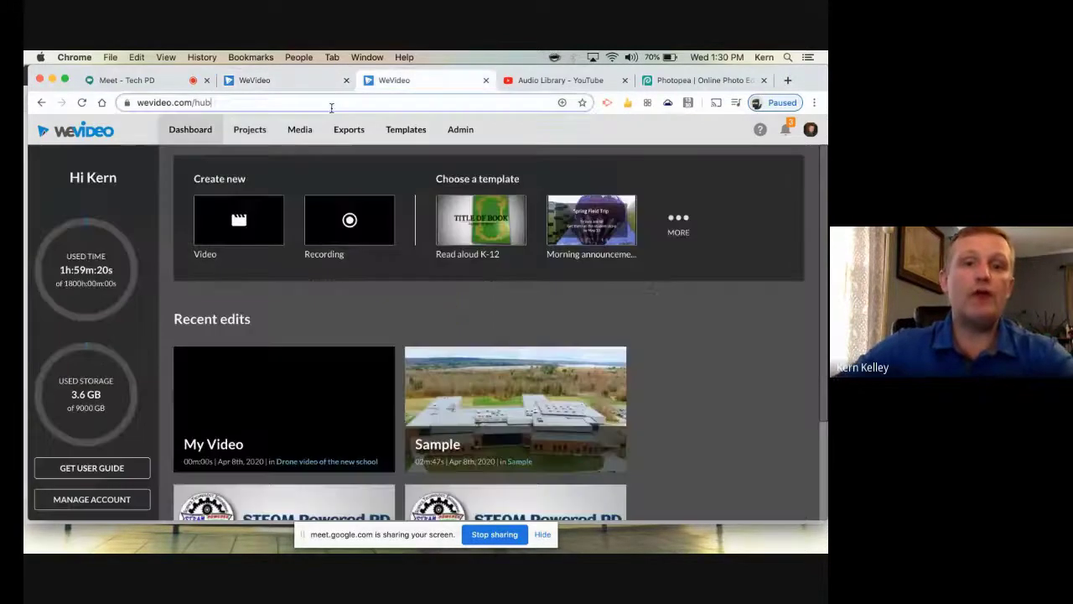
left_click(331, 105)
left_click(101, 102)
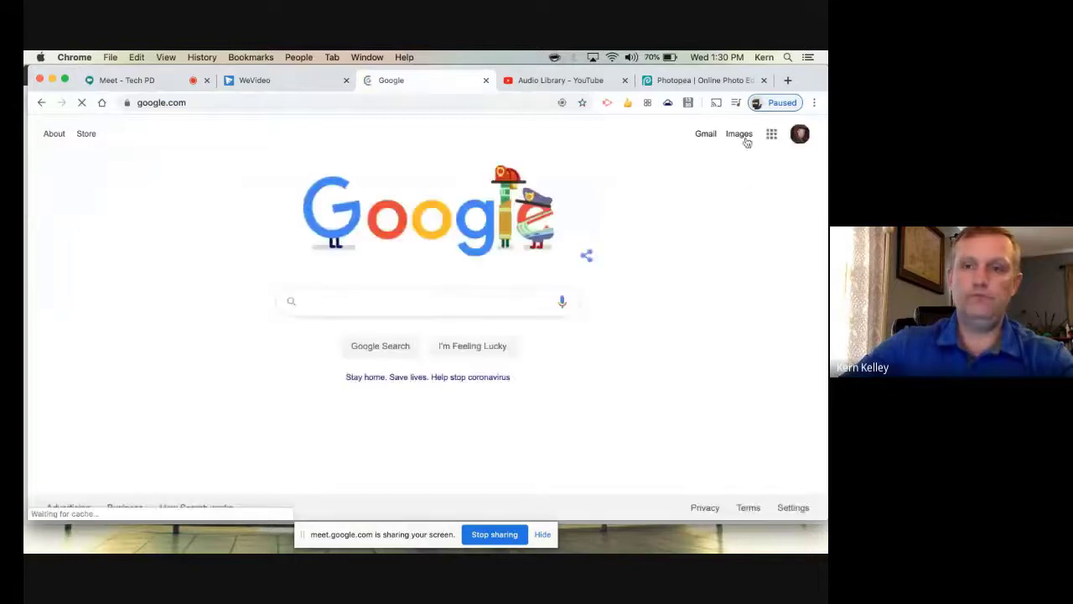
left_click(772, 134)
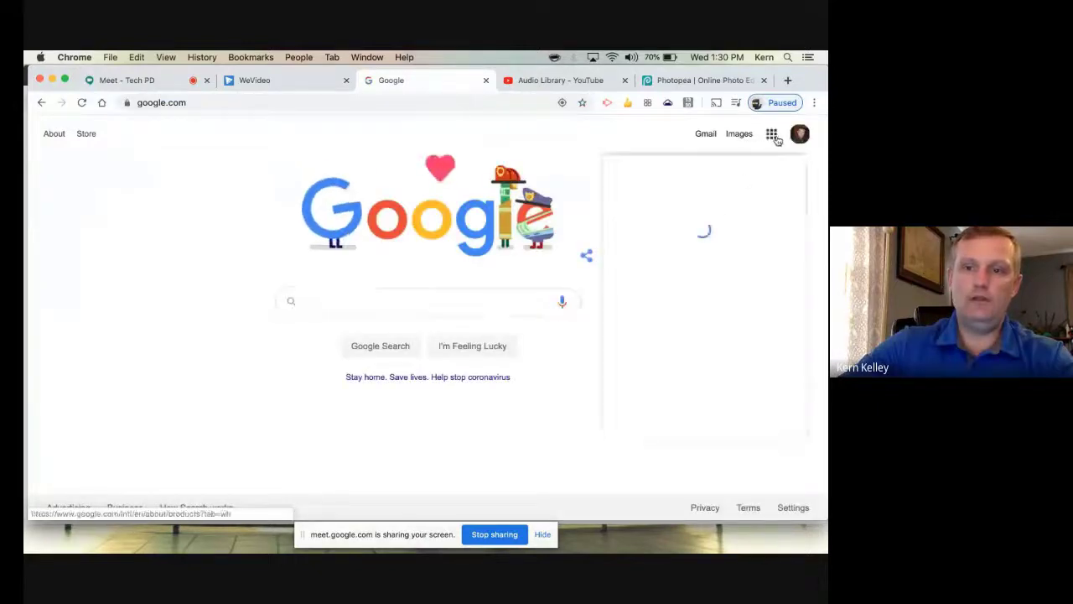
left_click(764, 254)
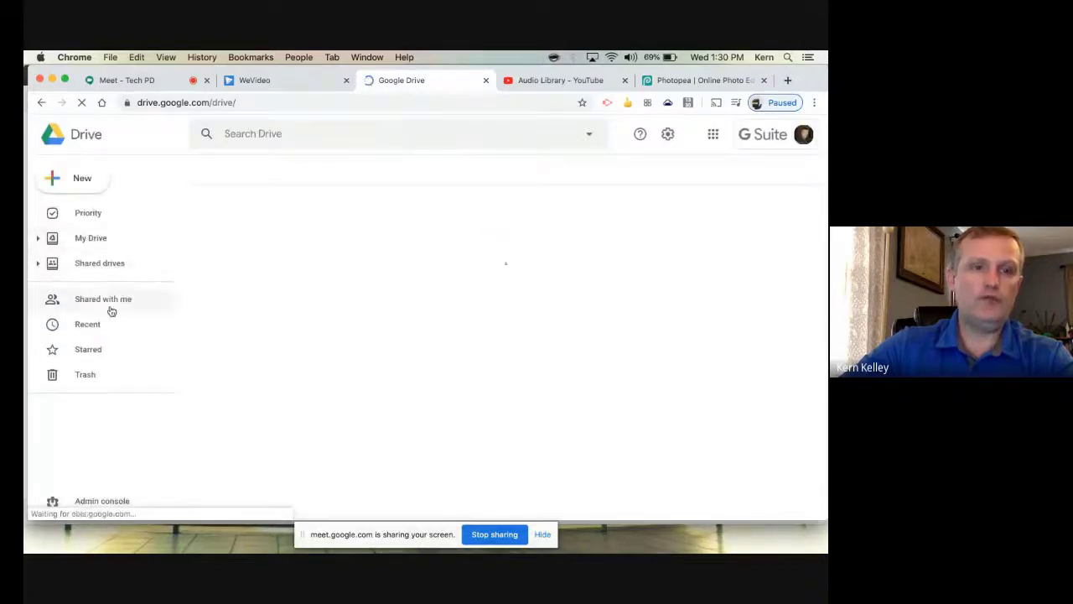
left_click(111, 321)
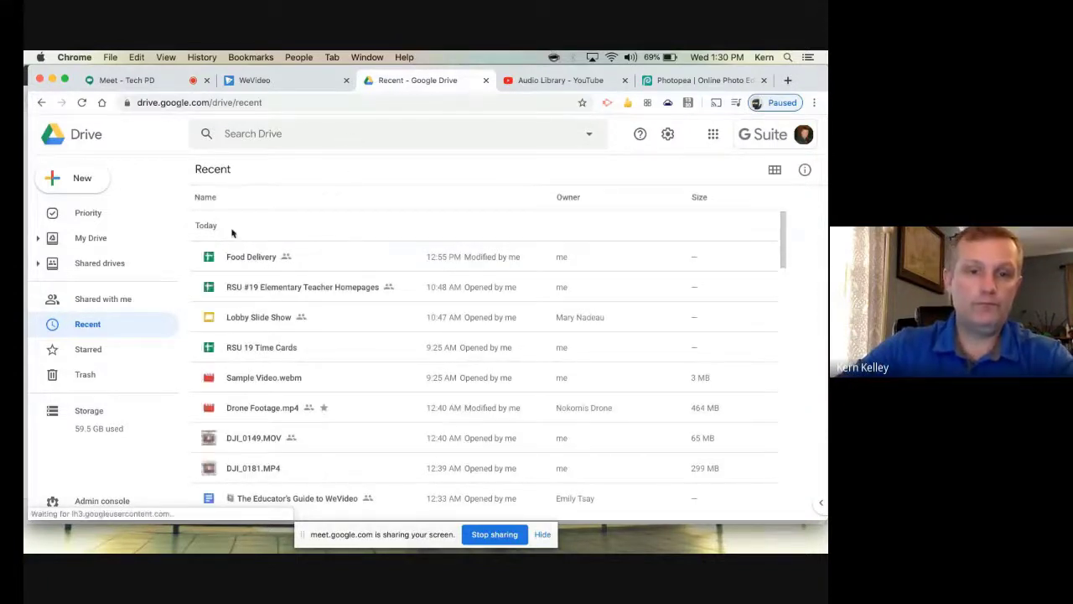
left_click(264, 409)
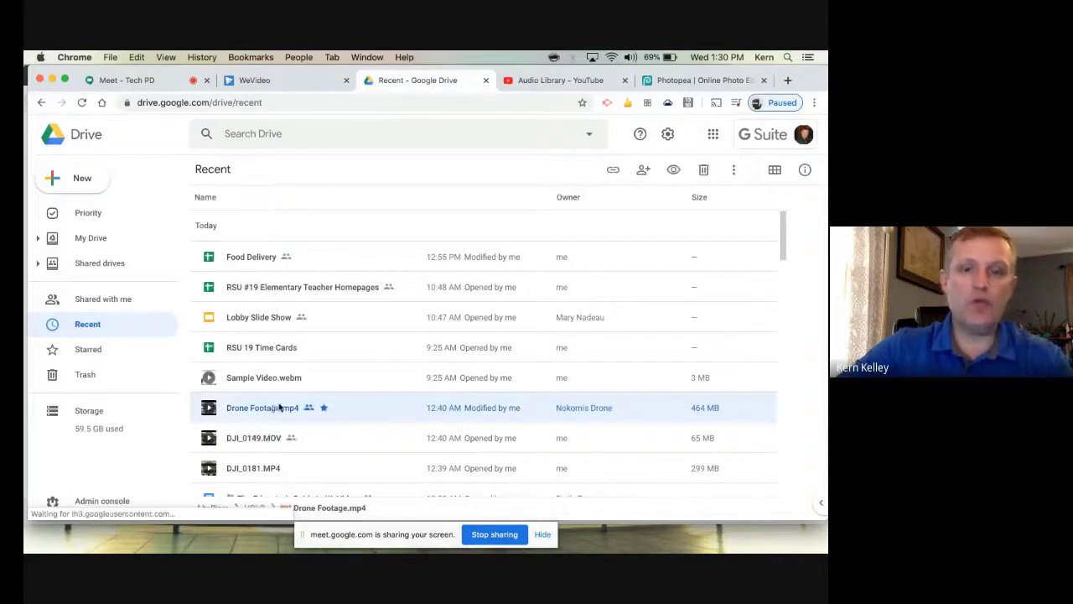
Preview Sample Video.webm from the recent Drive files and return to the file list
left_click(273, 379)
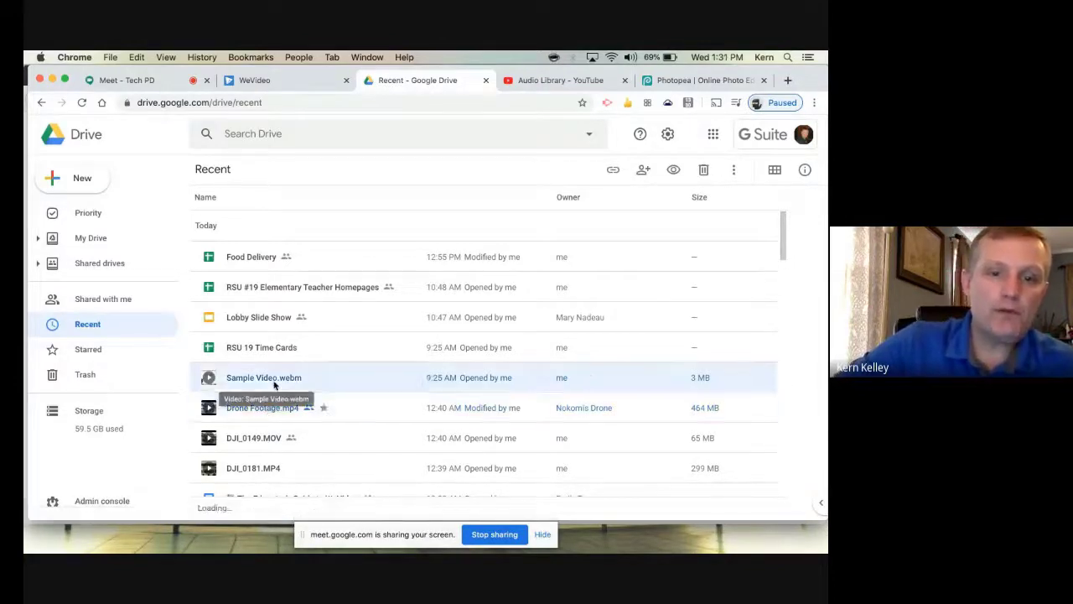
double_click(273, 379)
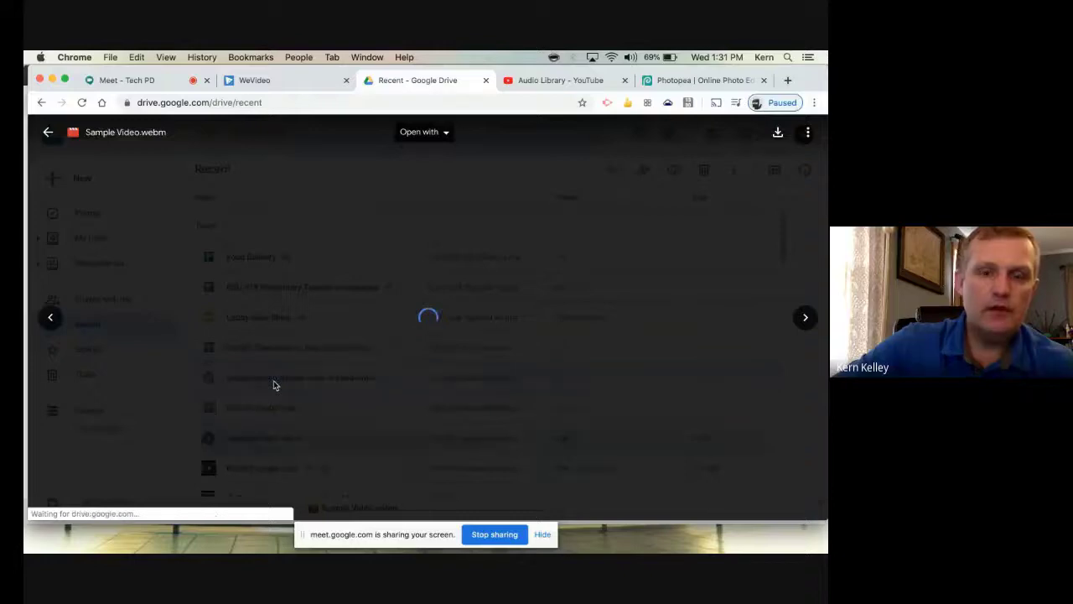
left_click(45, 134)
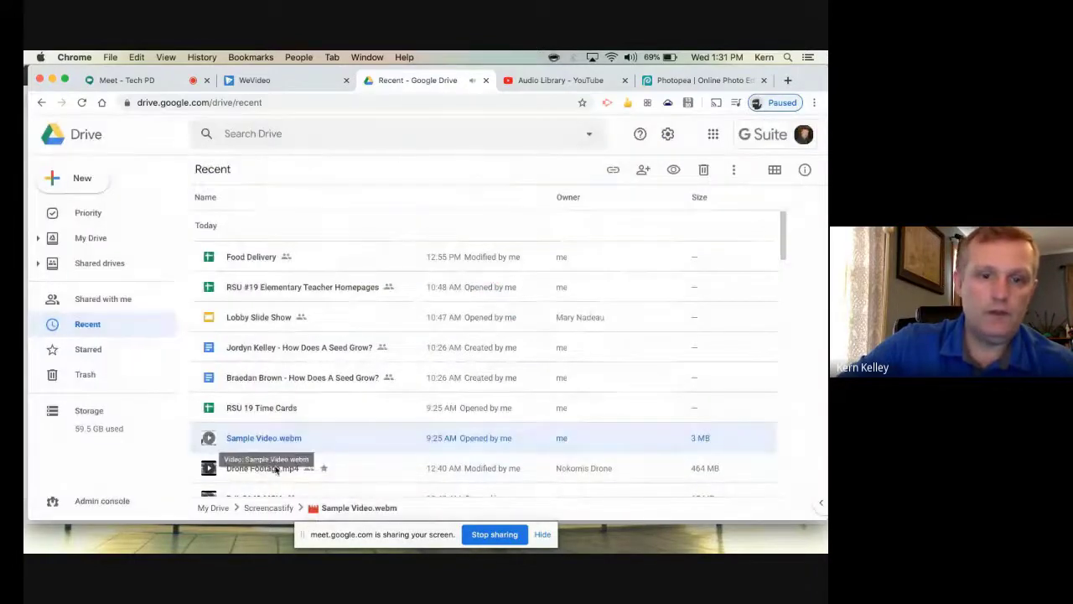
Preview Drone Footage.mp4 from the recent files, mute its sound and pause playback at about 0:04
double_click(276, 471)
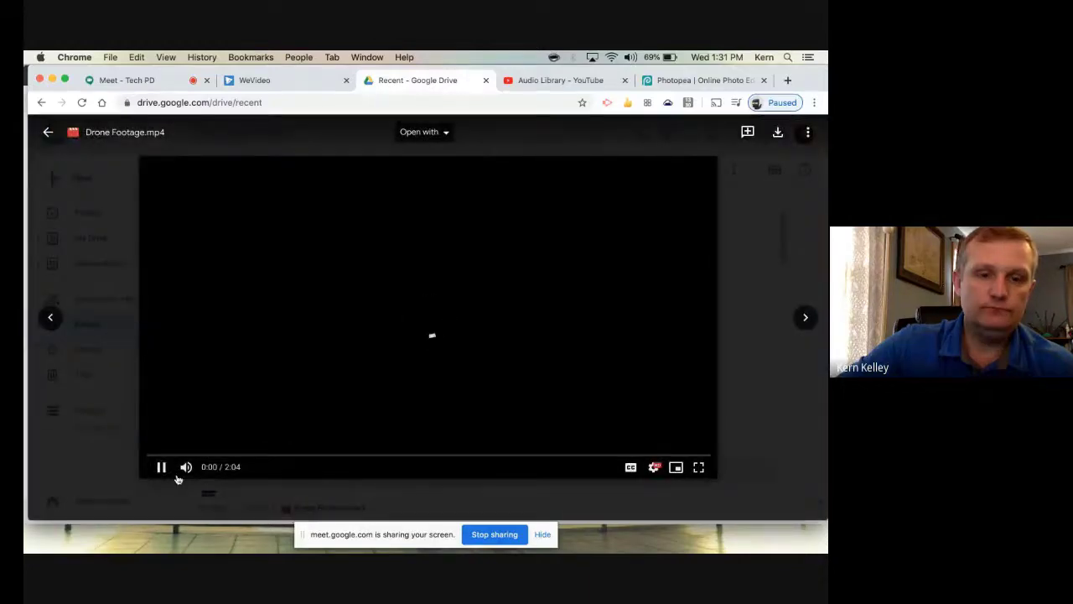
left_click(185, 468)
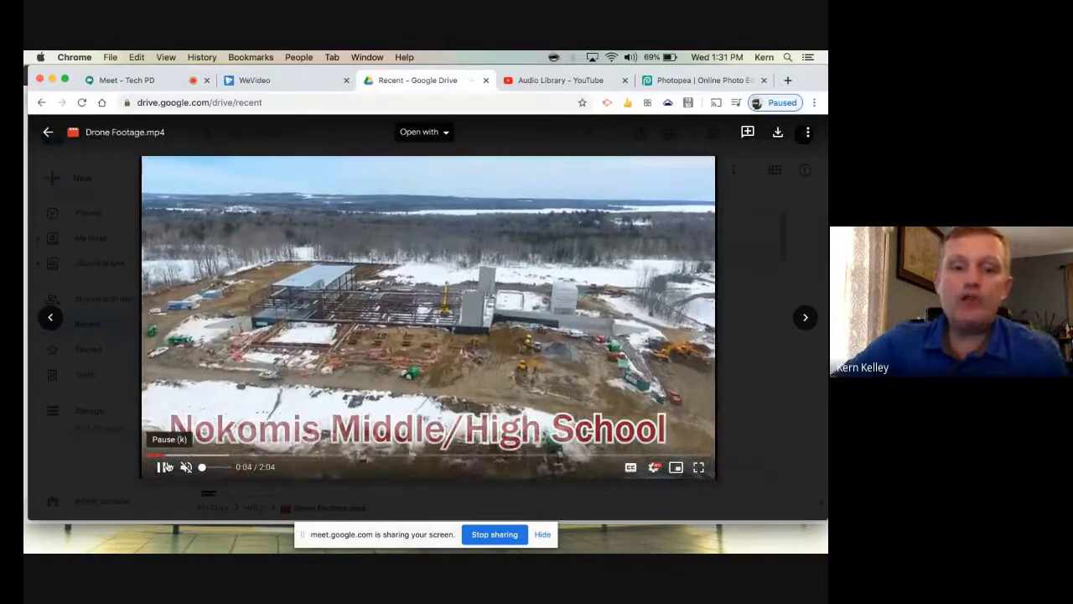
left_click(165, 467)
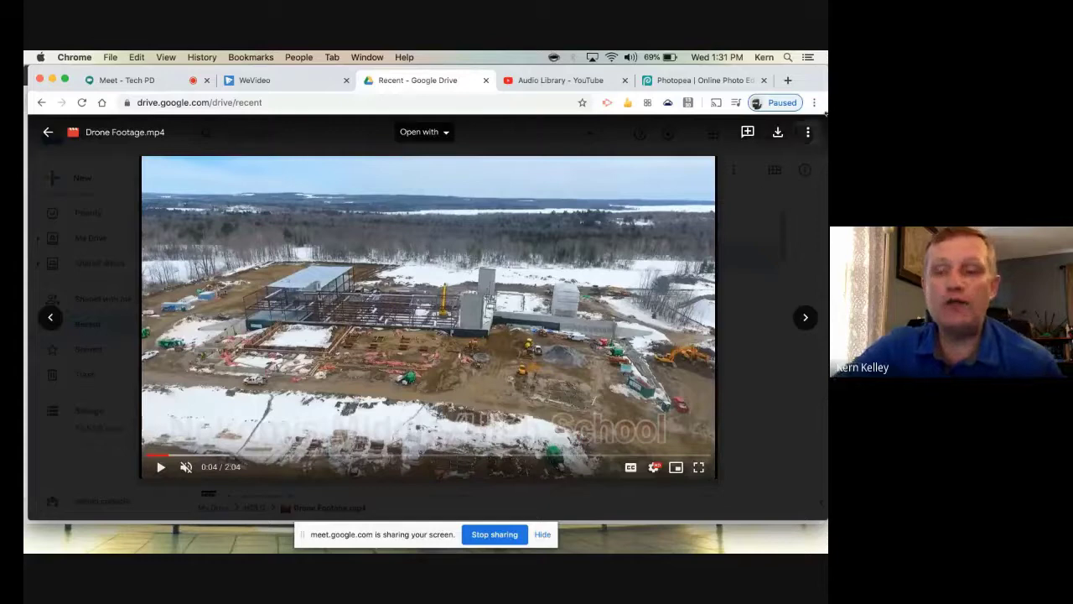
Open the link sharing options in the advanced sharing settings of Drone Footage.mp4
left_click(809, 133)
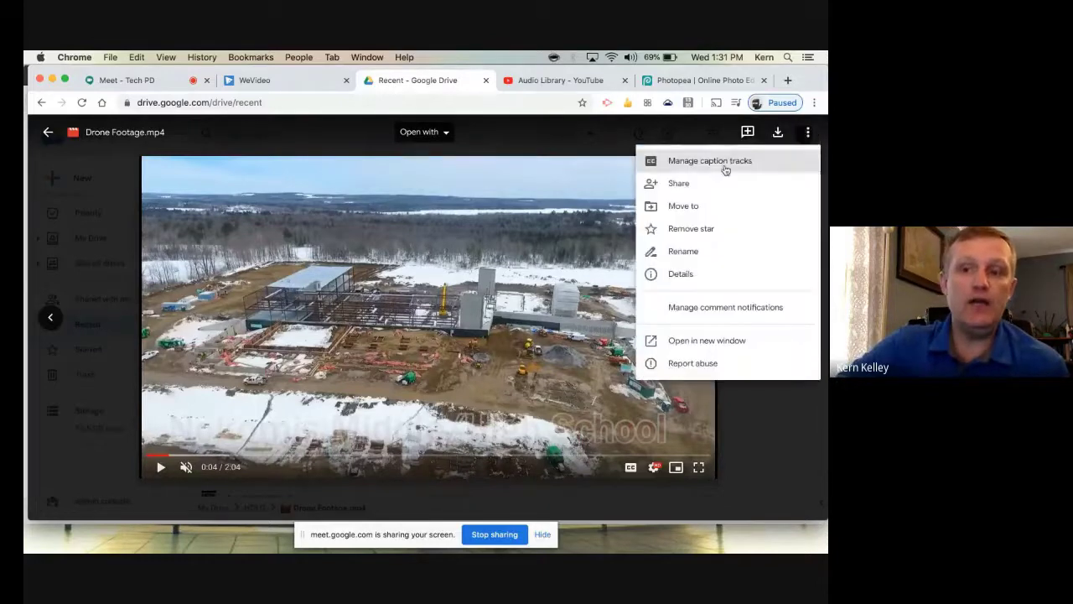
left_click(693, 183)
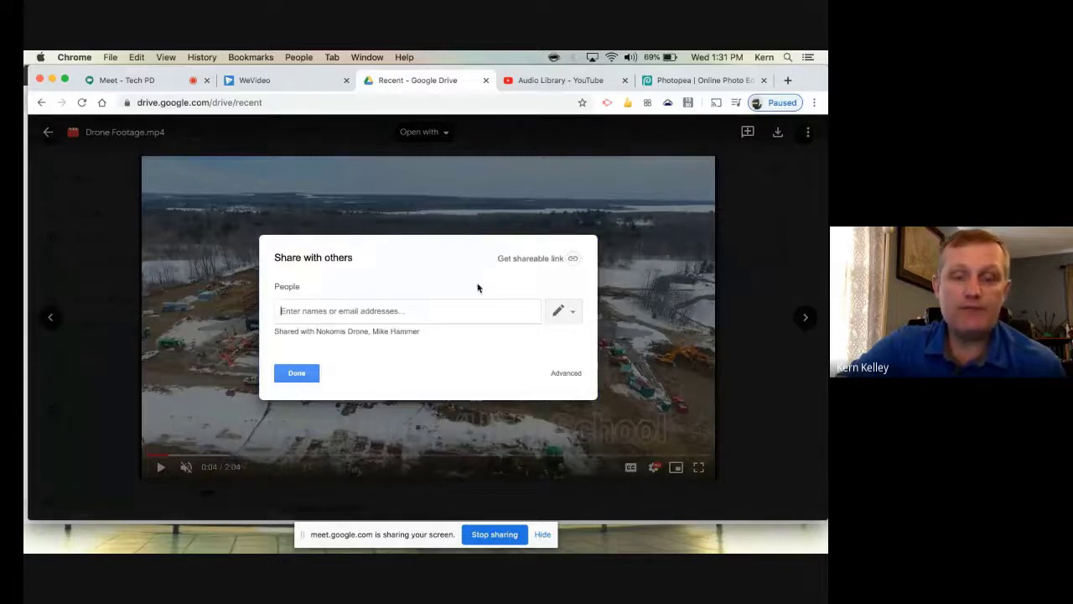
left_click(577, 374)
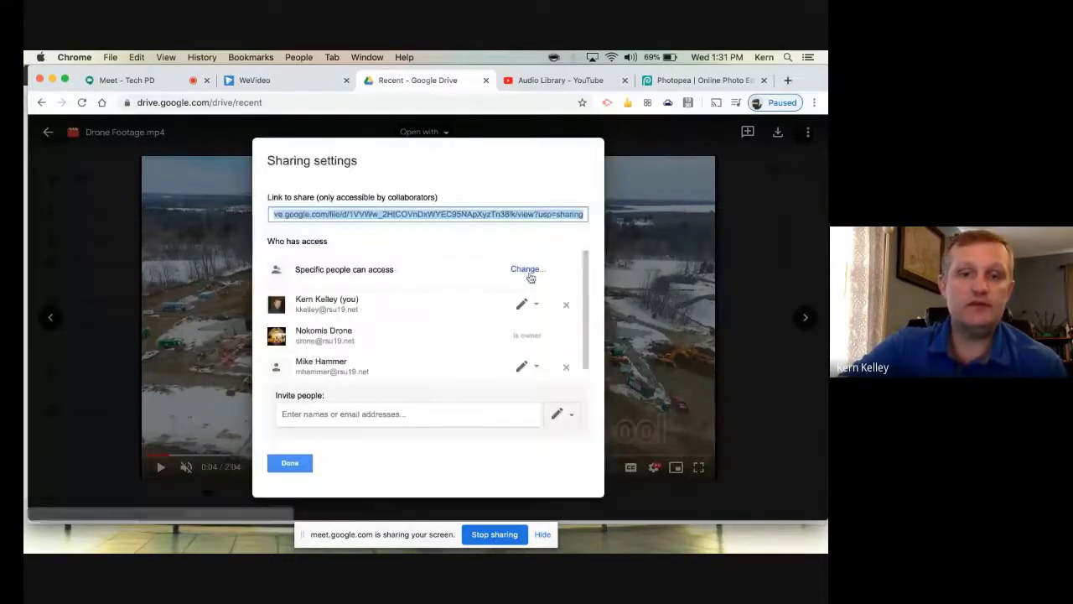
left_click(526, 270)
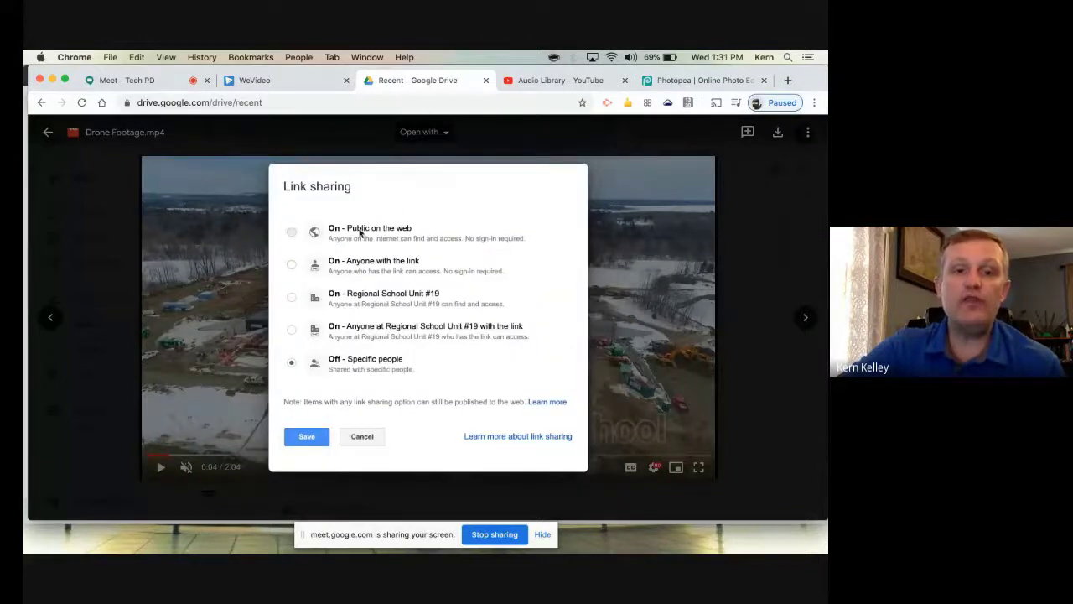
Try the link access options Public on the web and Regional School Unit #19, cancel them, and close the video preview
left_click(360, 232)
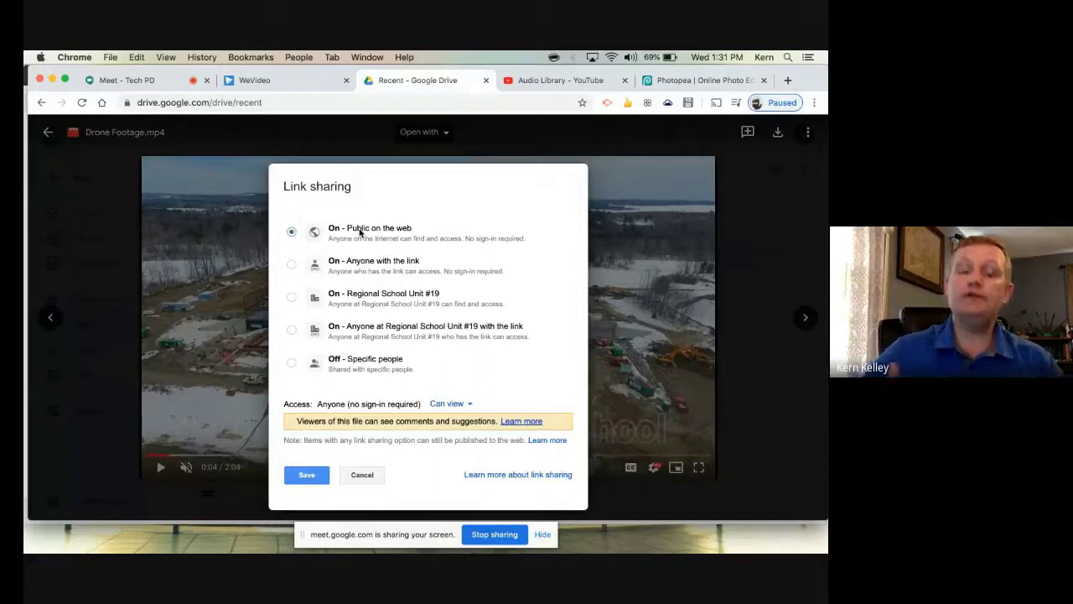
left_click(366, 301)
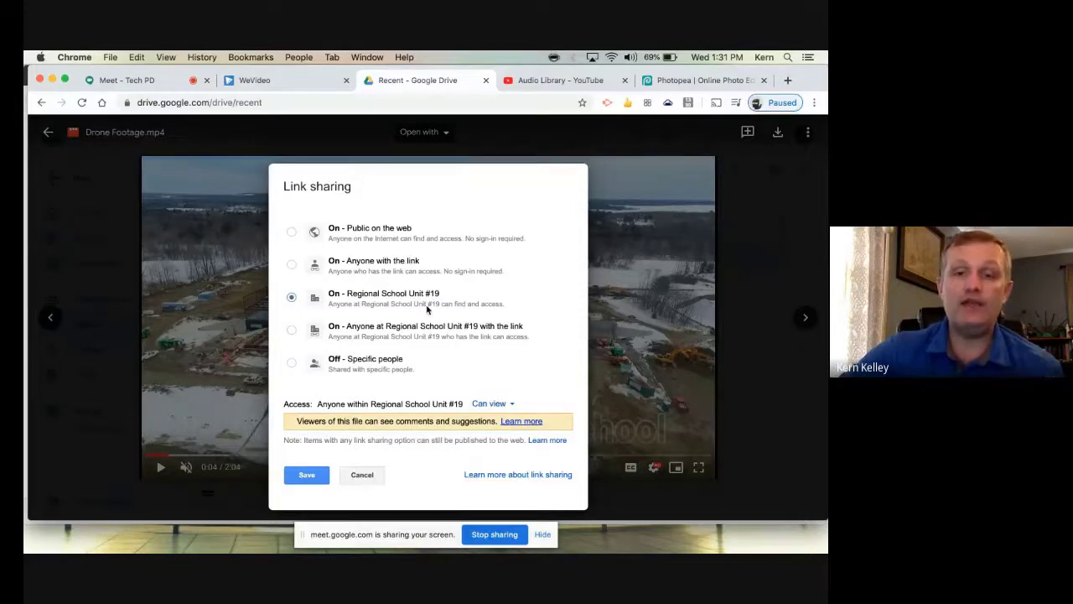
left_click(361, 473)
left_click(295, 466)
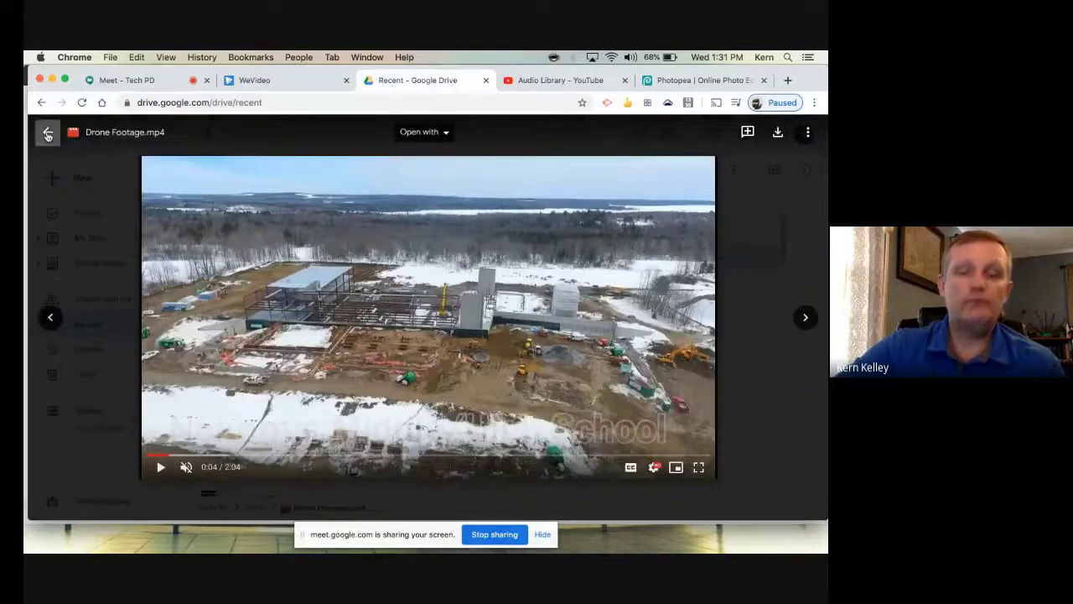
left_click(47, 134)
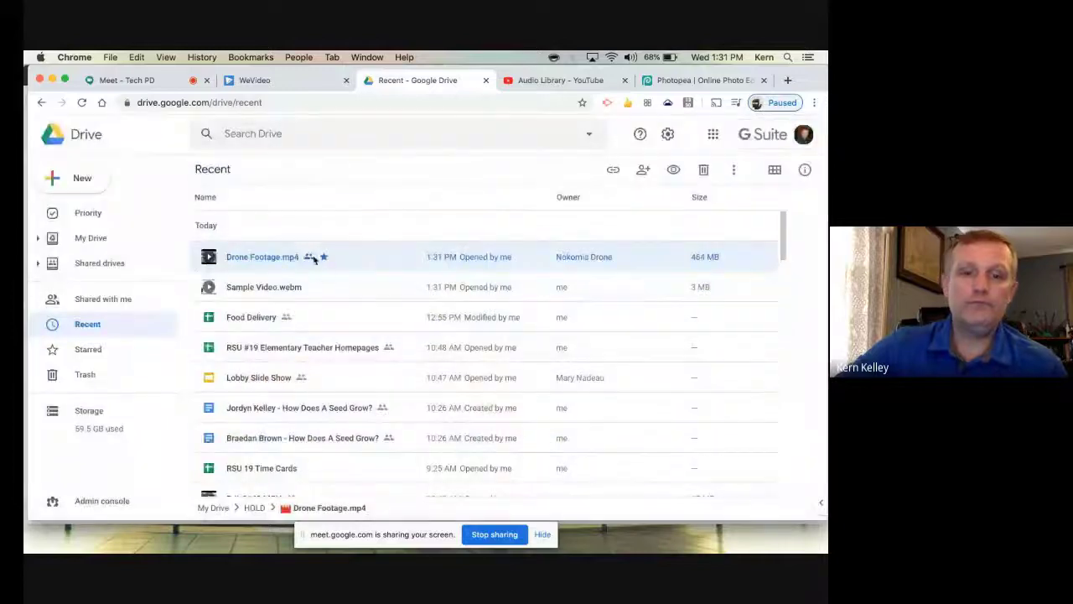
Switch to the WeVideo editor, look through the templates offered for a new edit, and close the selection without starting one
left_click(291, 80)
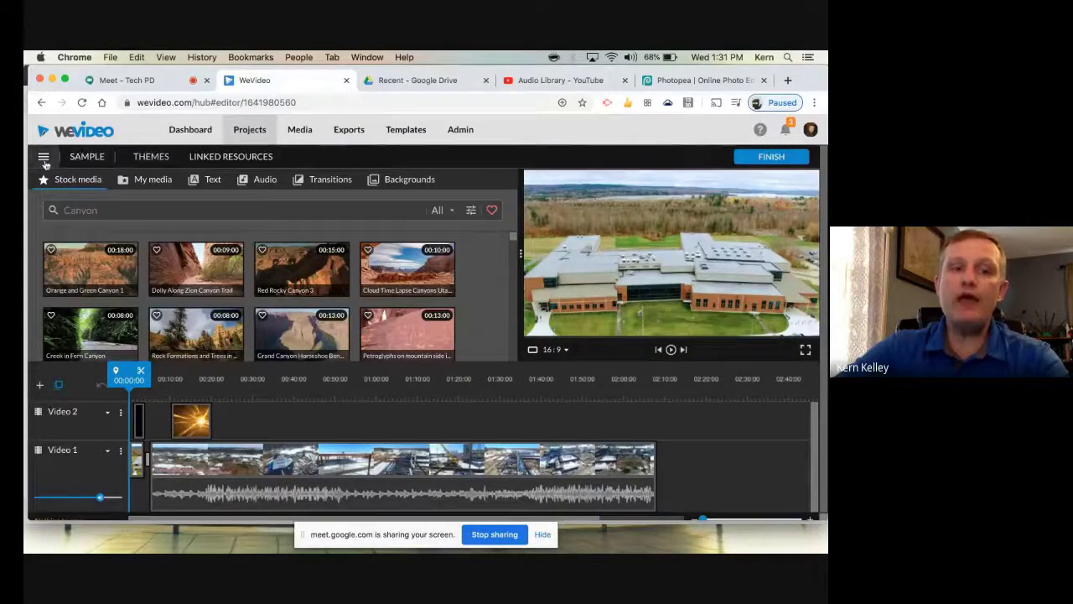
left_click(45, 161)
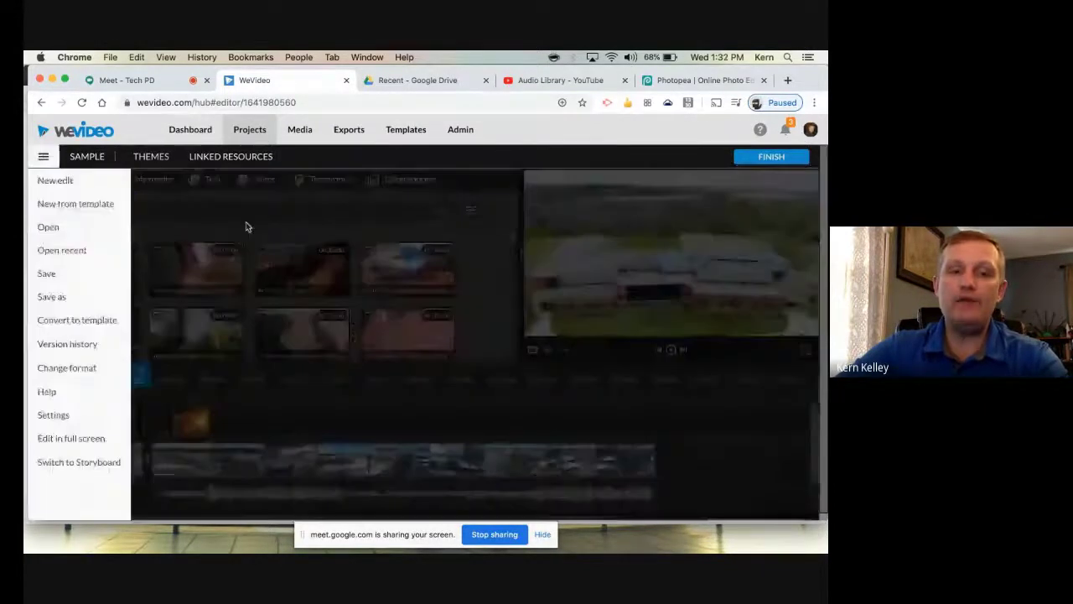
left_click(557, 410)
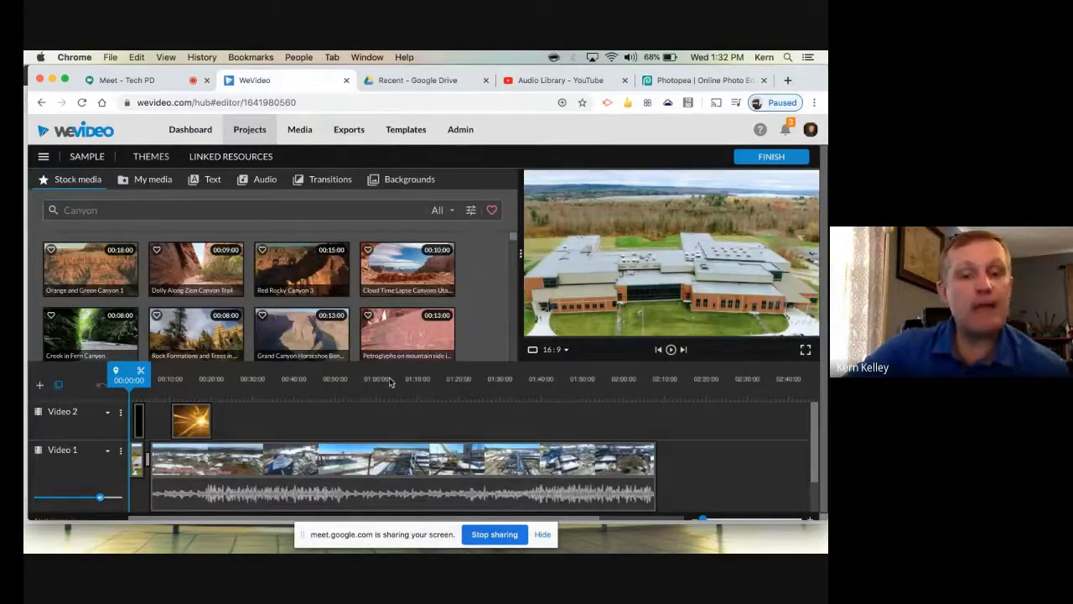
left_click(46, 156)
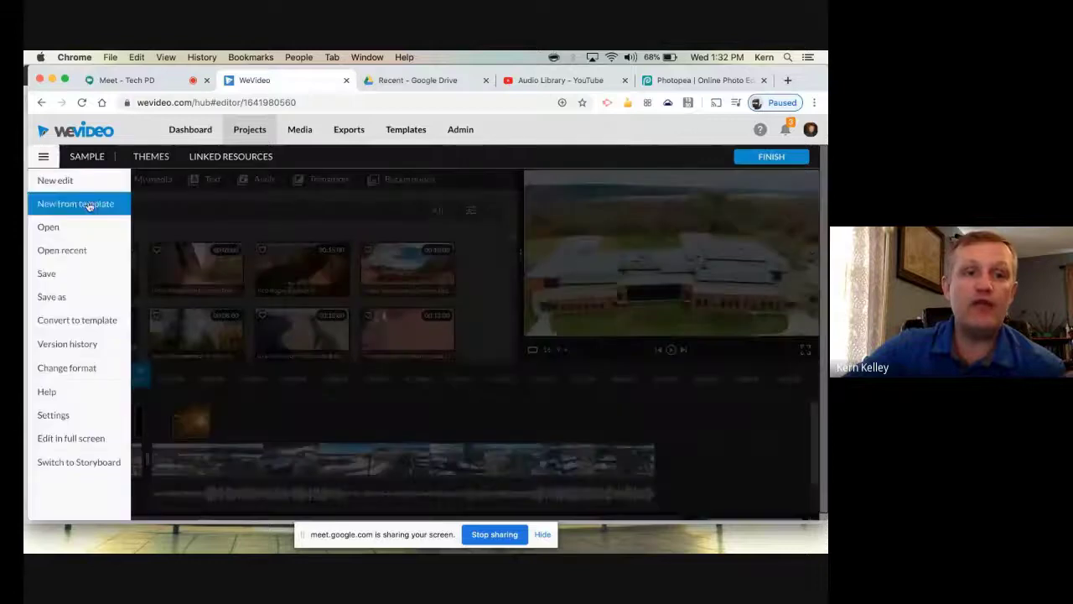
left_click(87, 204)
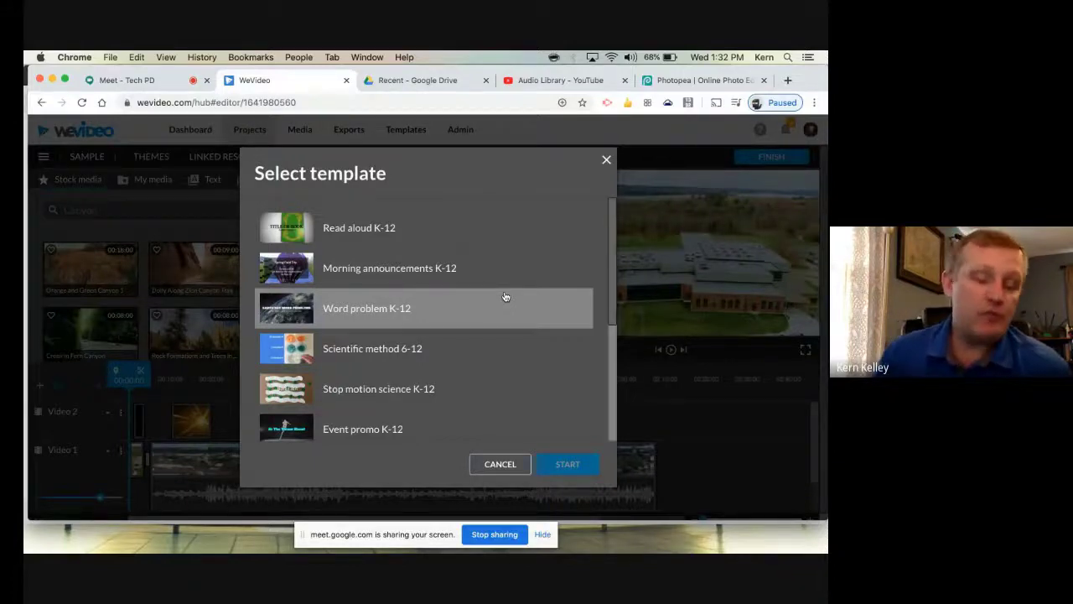
left_click(607, 161)
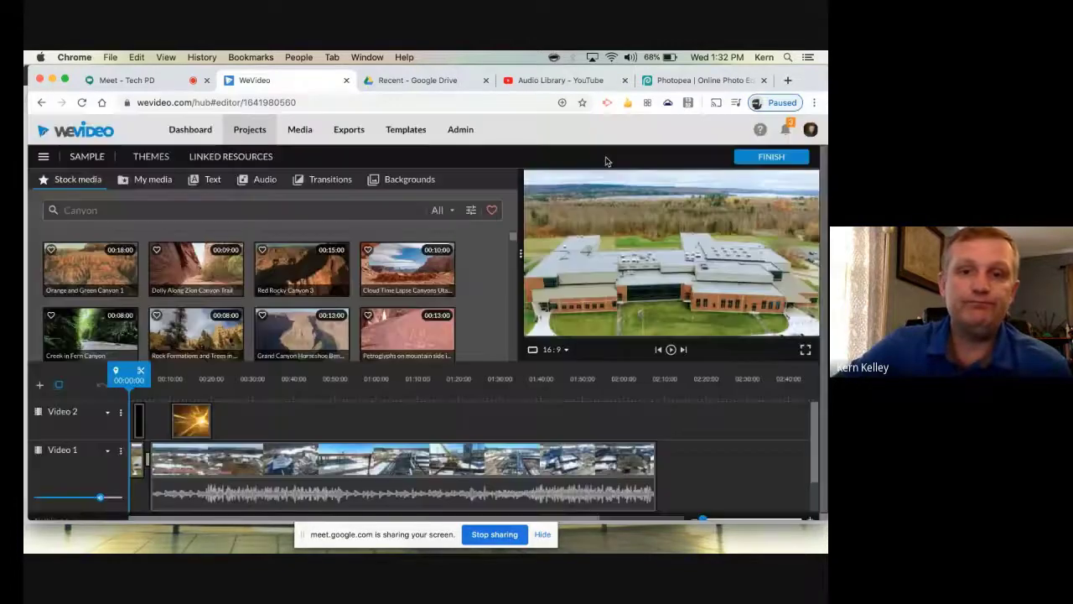
Open a blank new template from WeVideo's template management and return to the dashboard
left_click(414, 130)
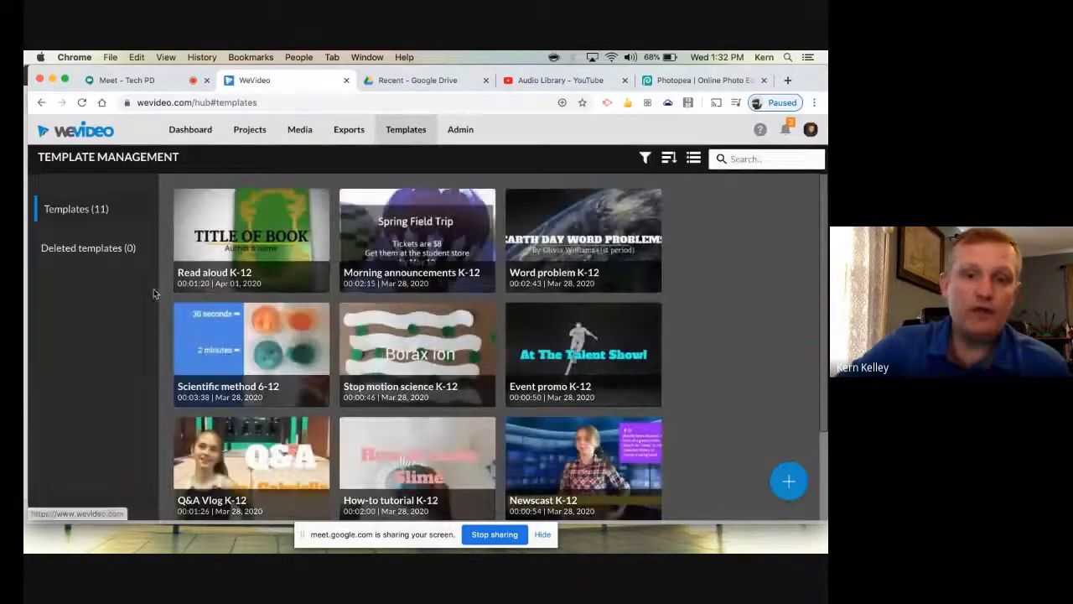
left_click(792, 481)
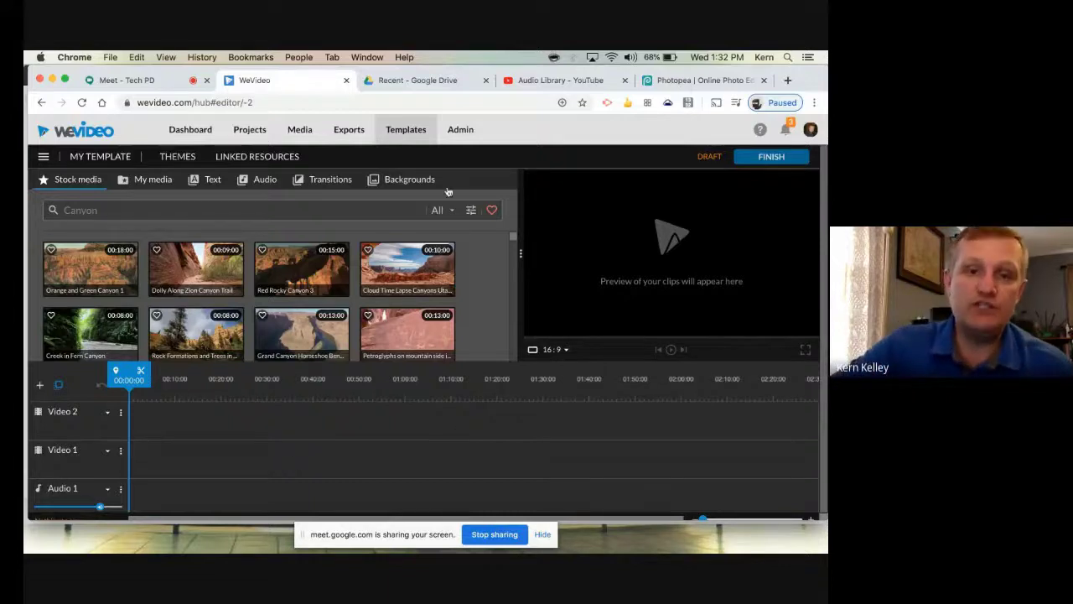
left_click(172, 135)
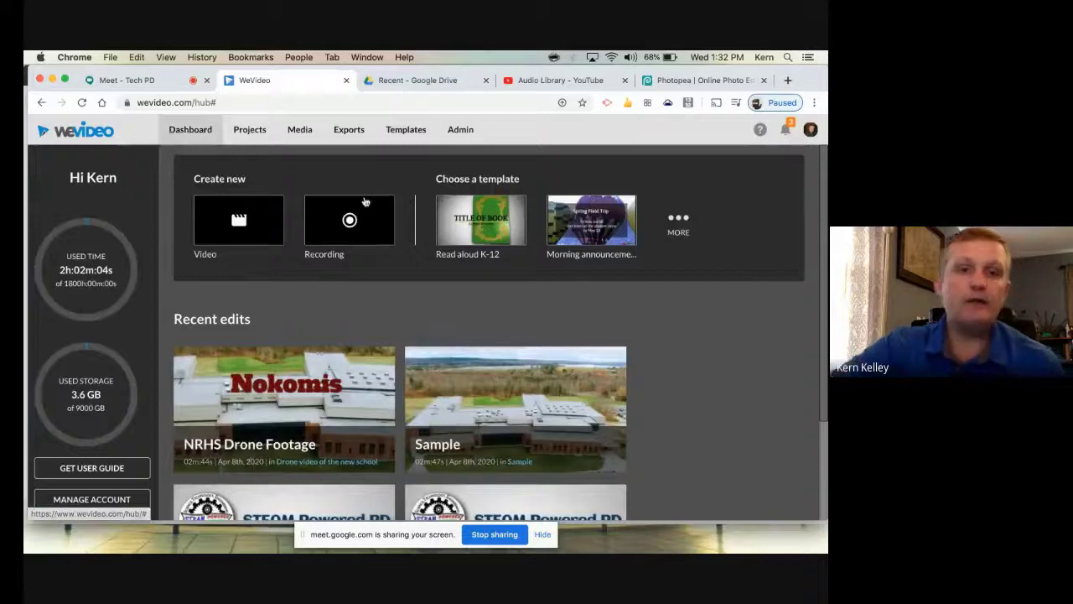
mouse_move(247, 394)
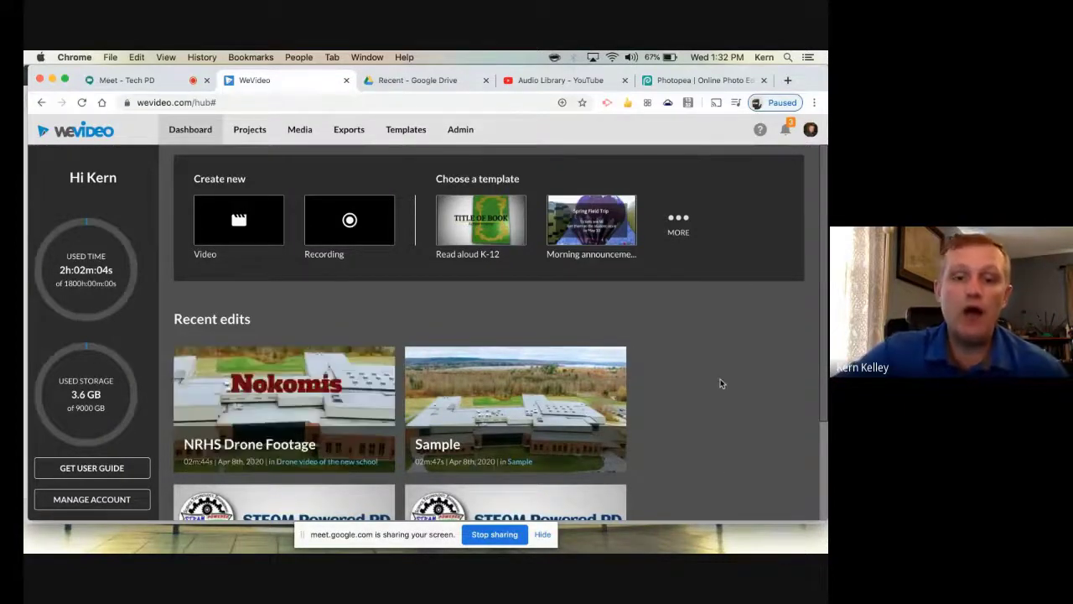
scroll(722, 383, "down", 2)
scroll(689, 290, "up", 2)
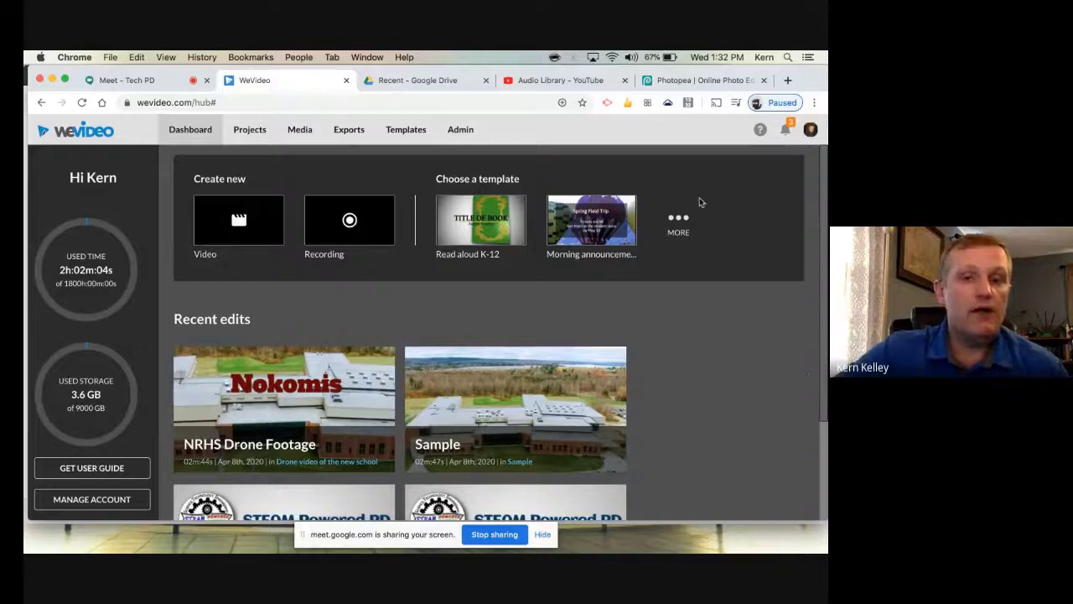
left_click(495, 535)
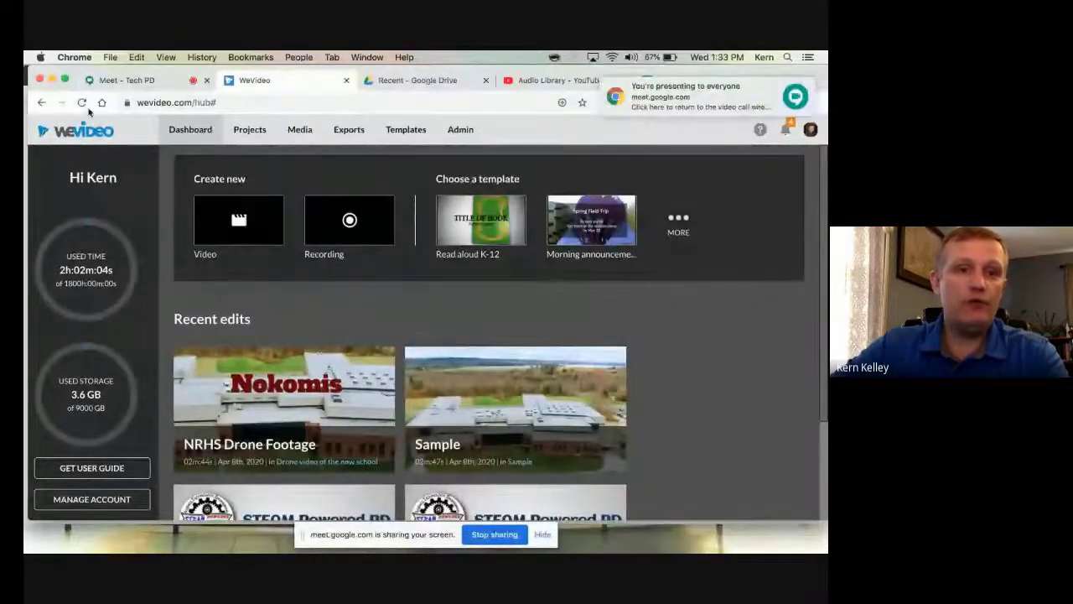
Search Google for wevideo and open the WeVideo site from the results
left_click(94, 135)
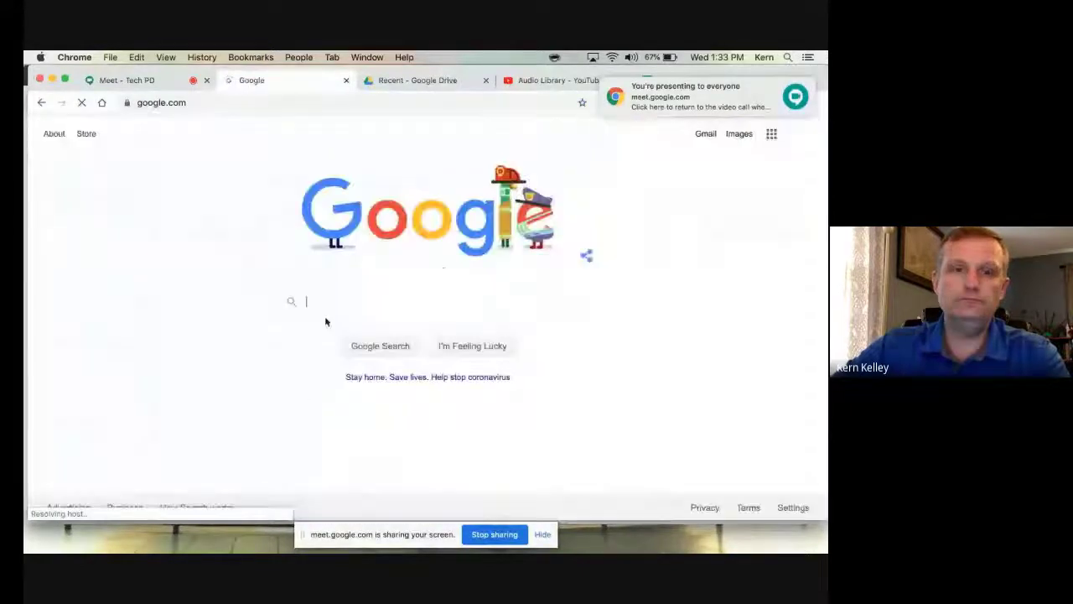
type("we")
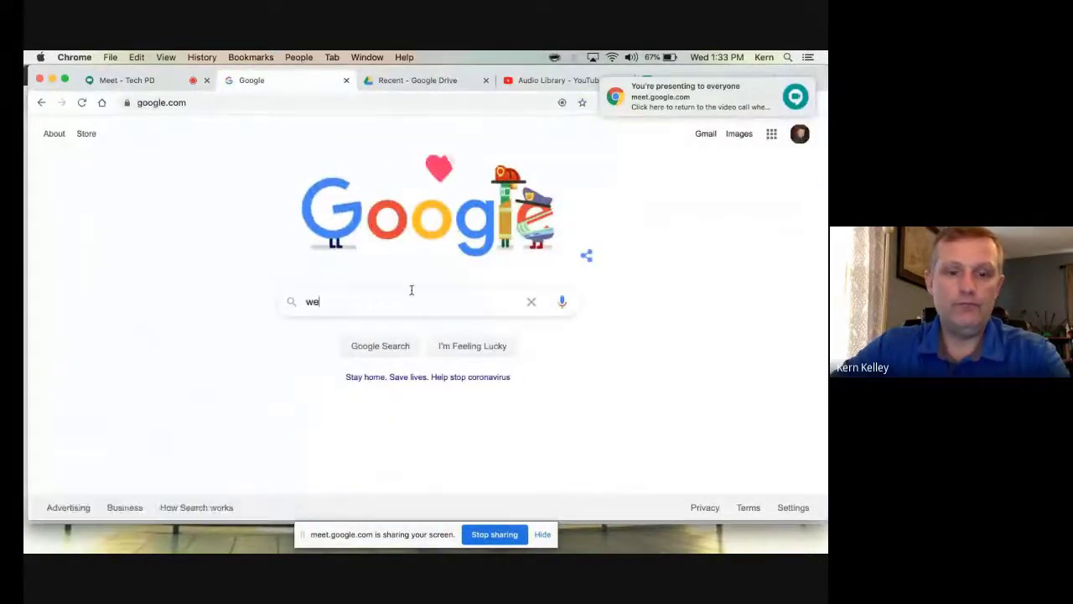
type("video")
key("Return")
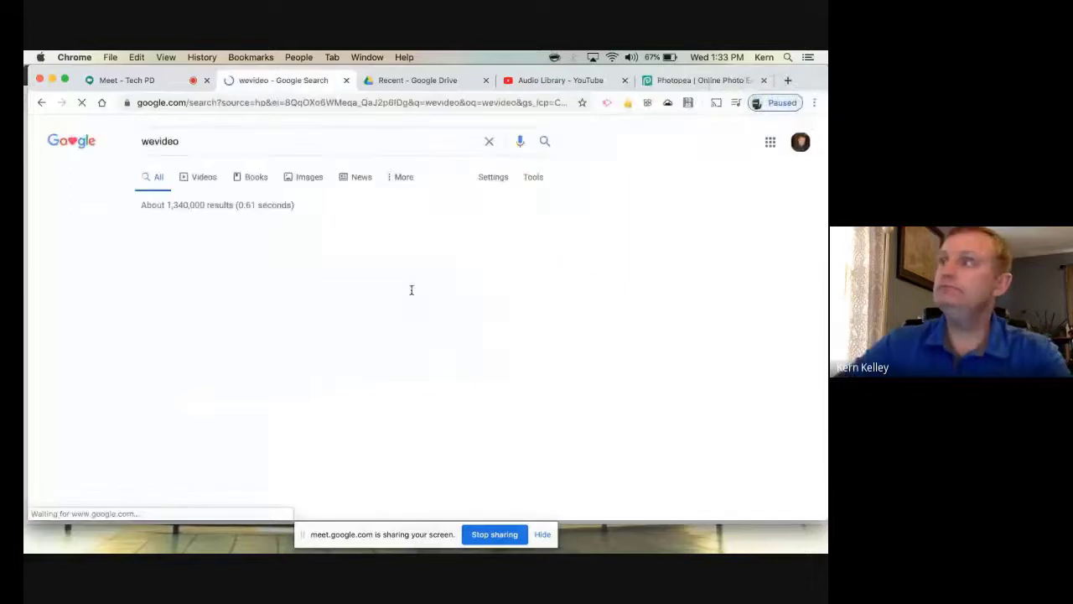
left_click(285, 246)
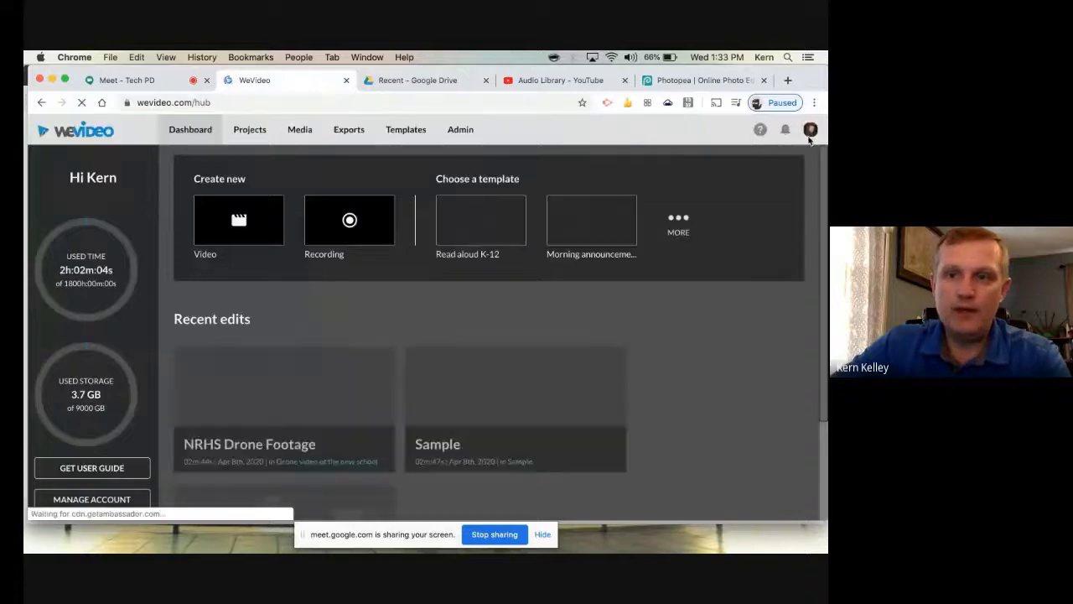
Log out of the WeVideo account and sign back in with Google
left_click(810, 130)
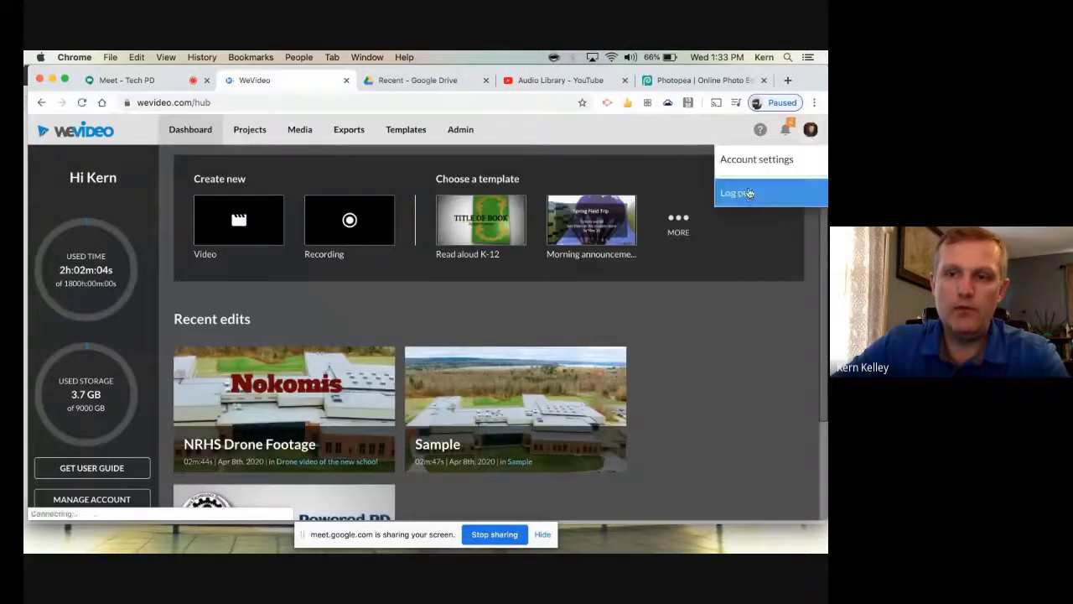
left_click(738, 192)
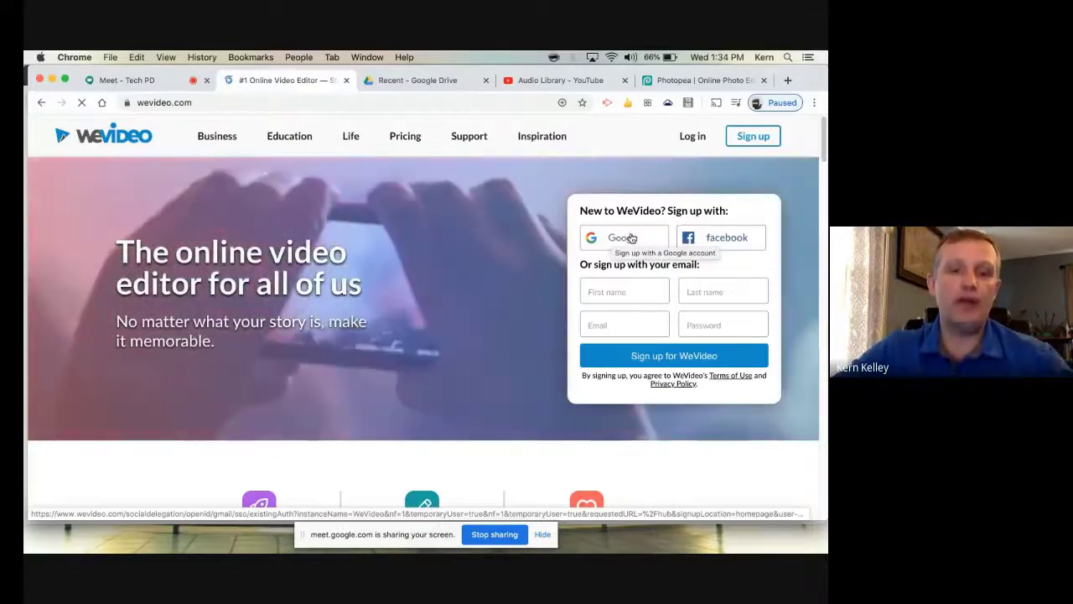
left_click(621, 240)
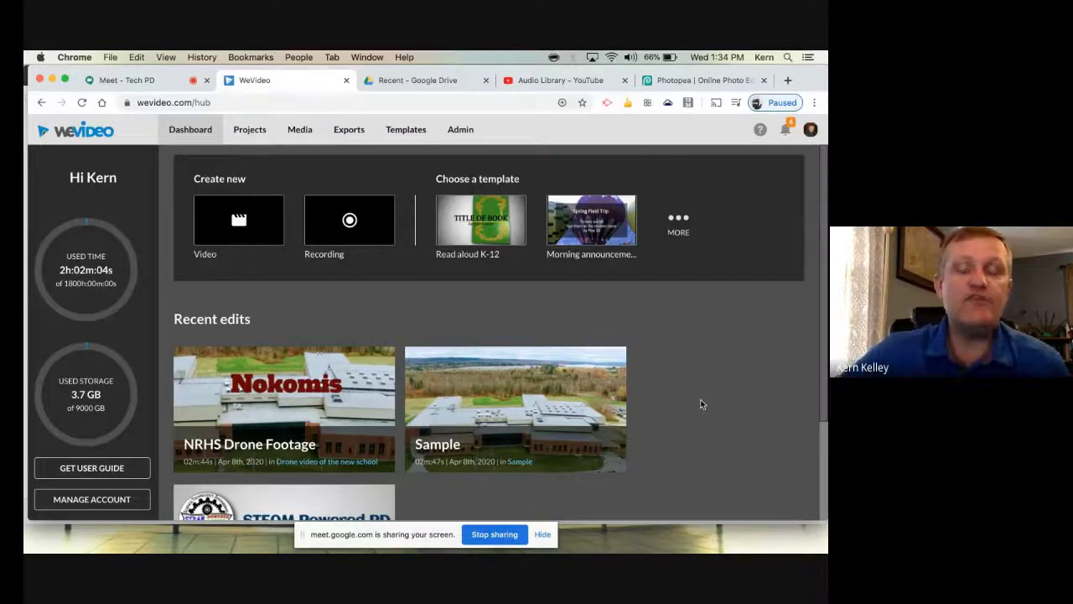
Switch to the Google Meet call and stop presenting the screen
left_click(134, 80)
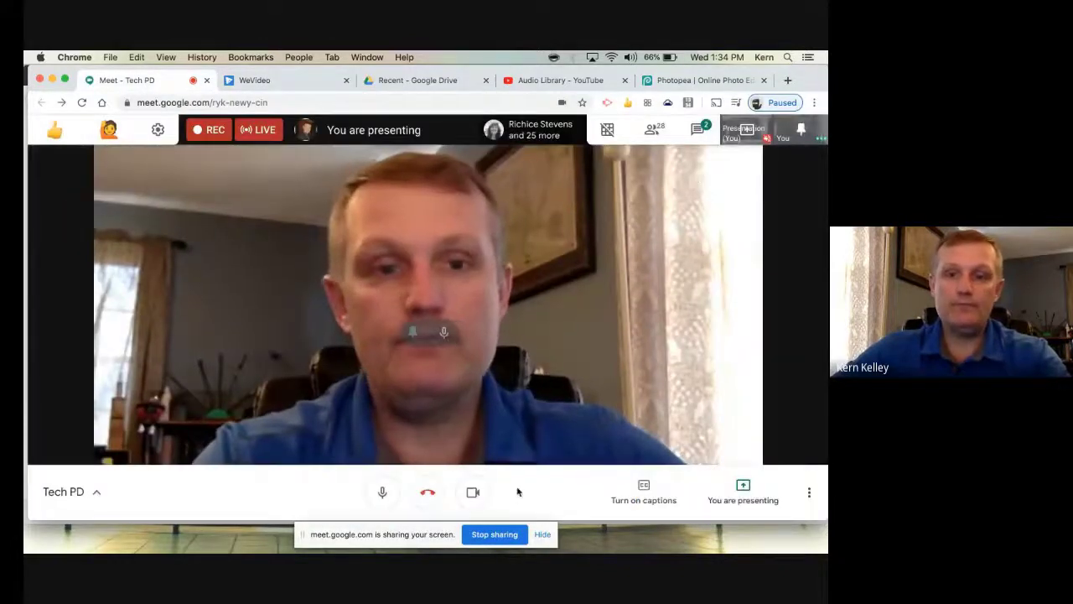
left_click(749, 486)
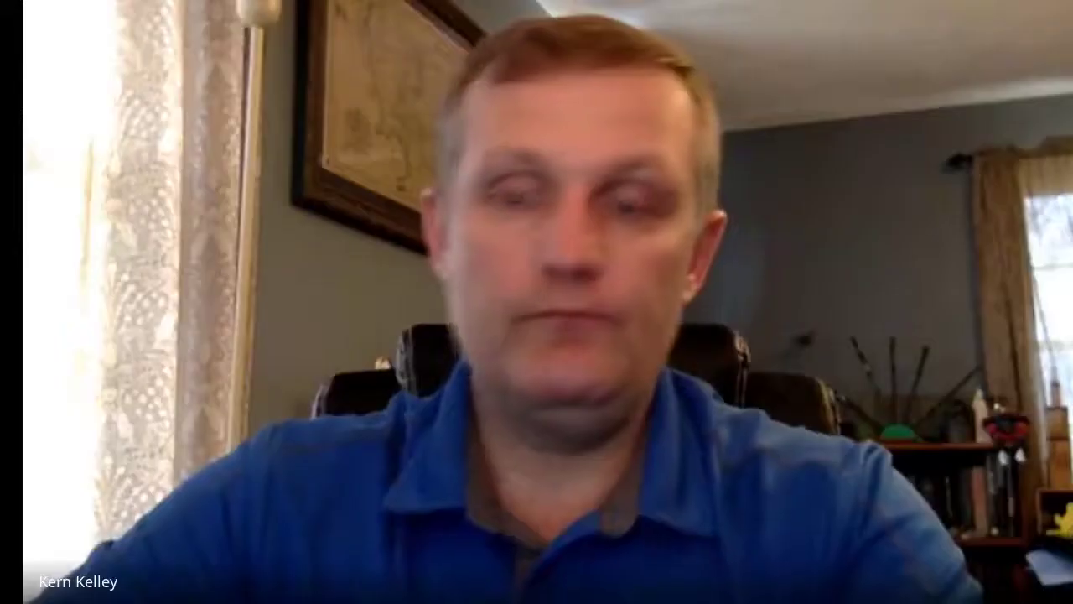